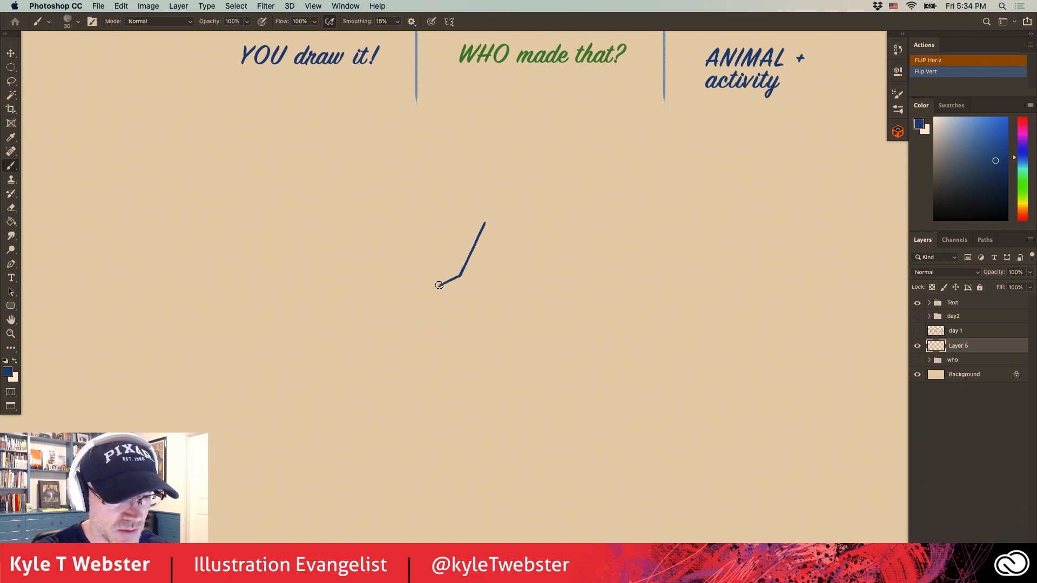
Draw the curved underside of the beak, from its tip back toward the throat.
left_click(465, 298, "super")
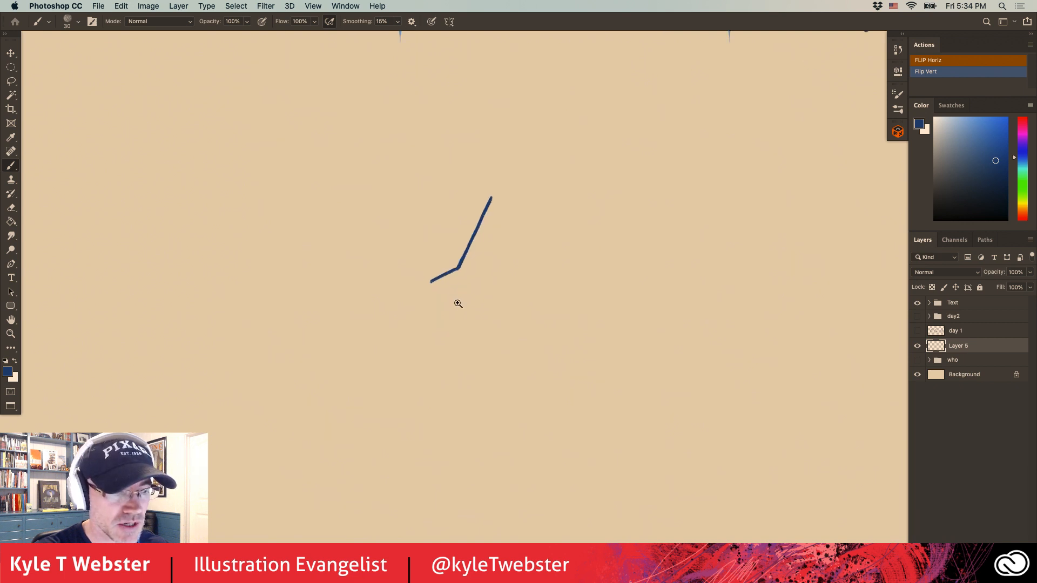
left_click_drag(420, 328, 387, 335)
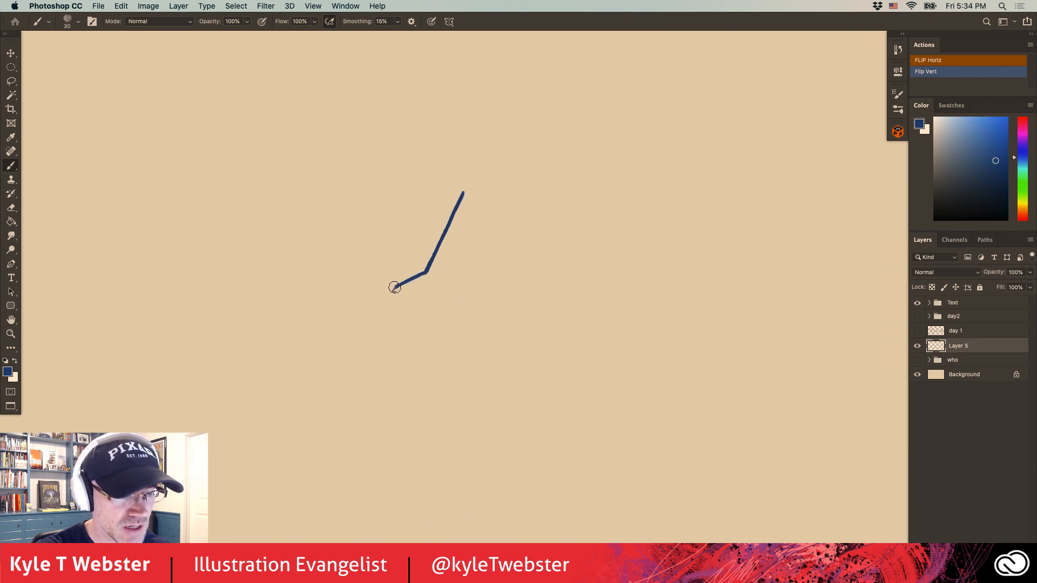
left_click_drag(395, 289, 426, 307)
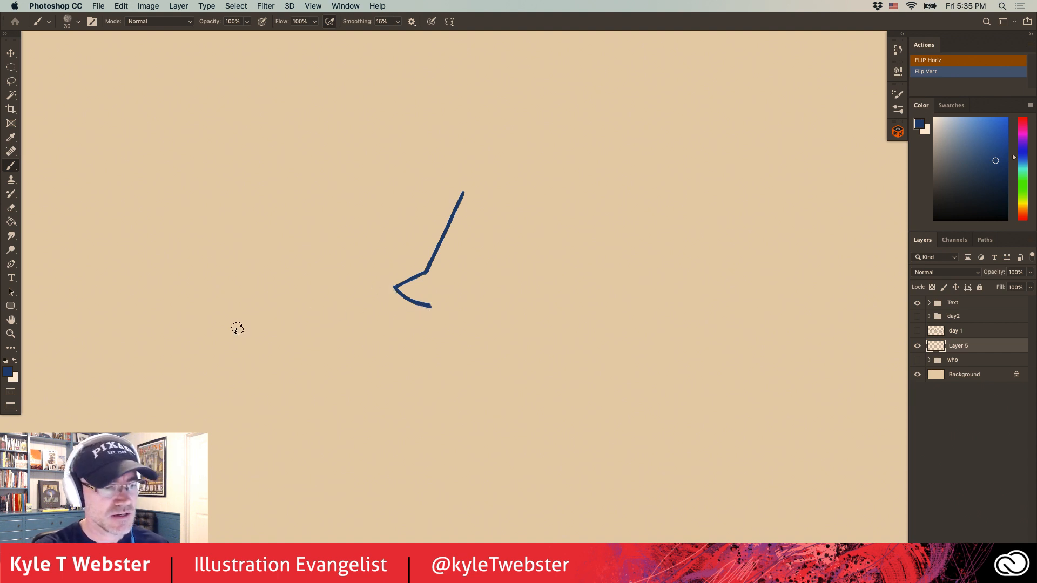
mouse_move(232, 324)
left_mouse_down()
mouse_move(256, 350)
mouse_move(247, 323)
mouse_move(278, 333)
left_mouse_up()
key("super+z")
key("super+z")
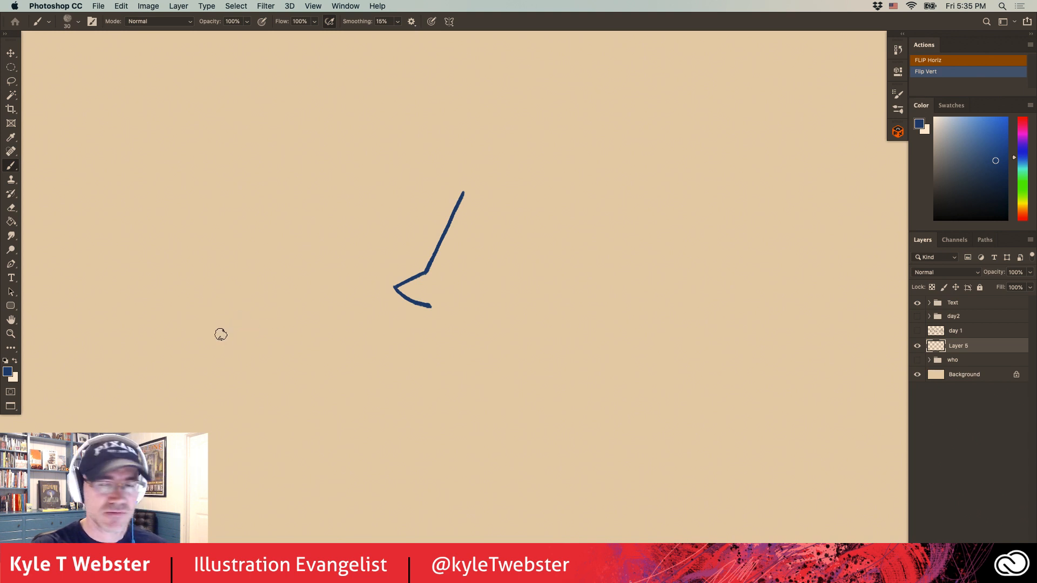
Draw the bird's chest from beneath the beak down to a guide dot, and continue it in a rounded curve to a second dot under the belly.
left_click_drag(371, 281, 335, 254)
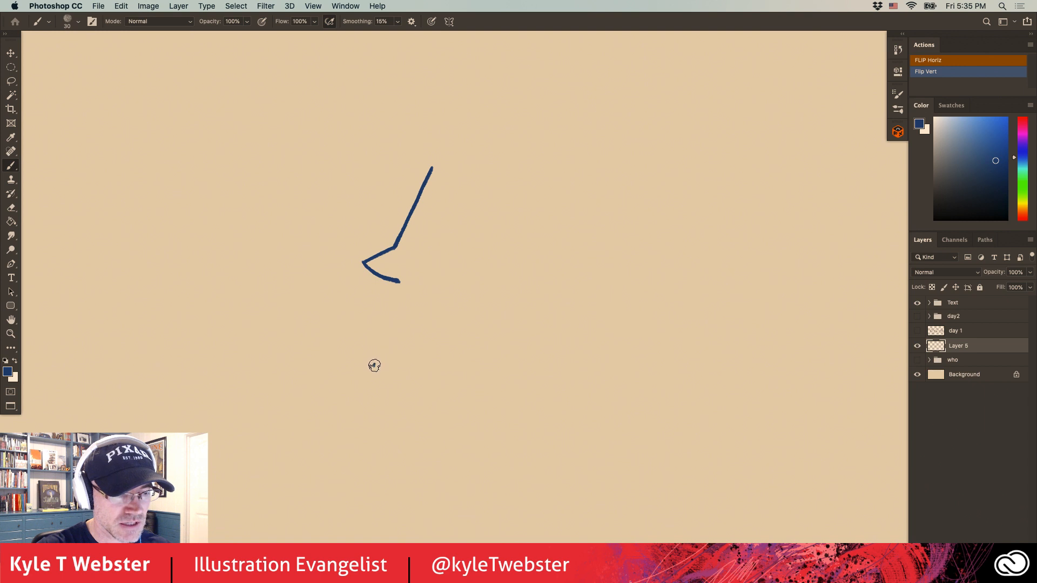
left_click(374, 365)
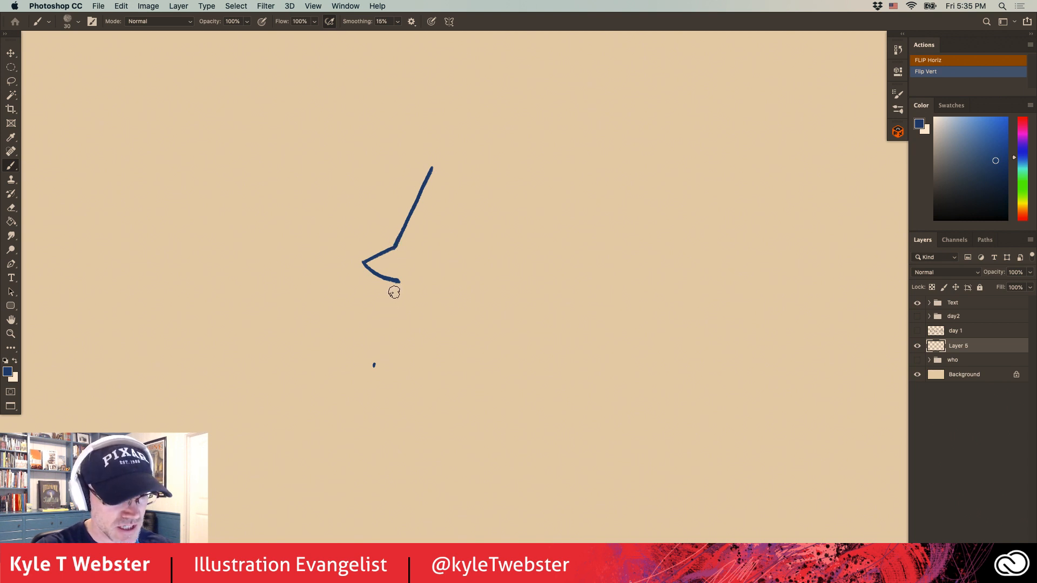
left_click_drag(397, 281, 375, 366)
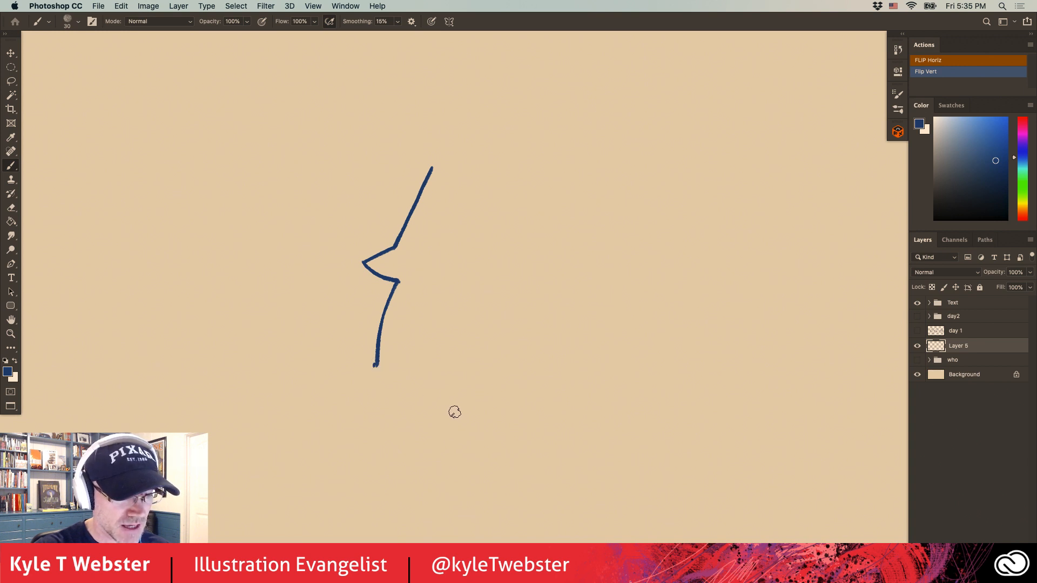
left_click(446, 409)
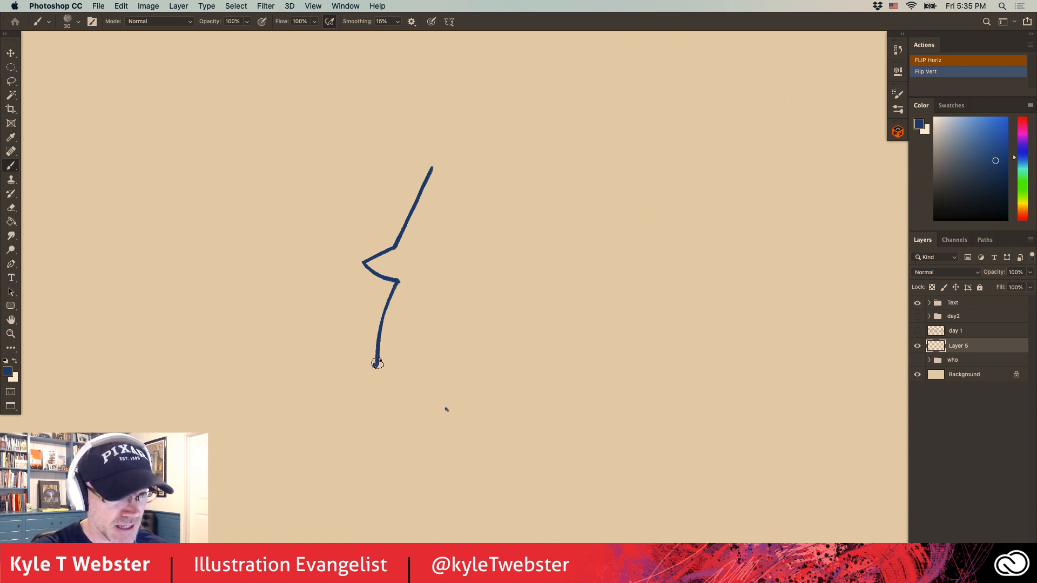
mouse_move(376, 356)
left_mouse_down()
mouse_move(385, 390)
mouse_move(449, 410)
left_mouse_up()
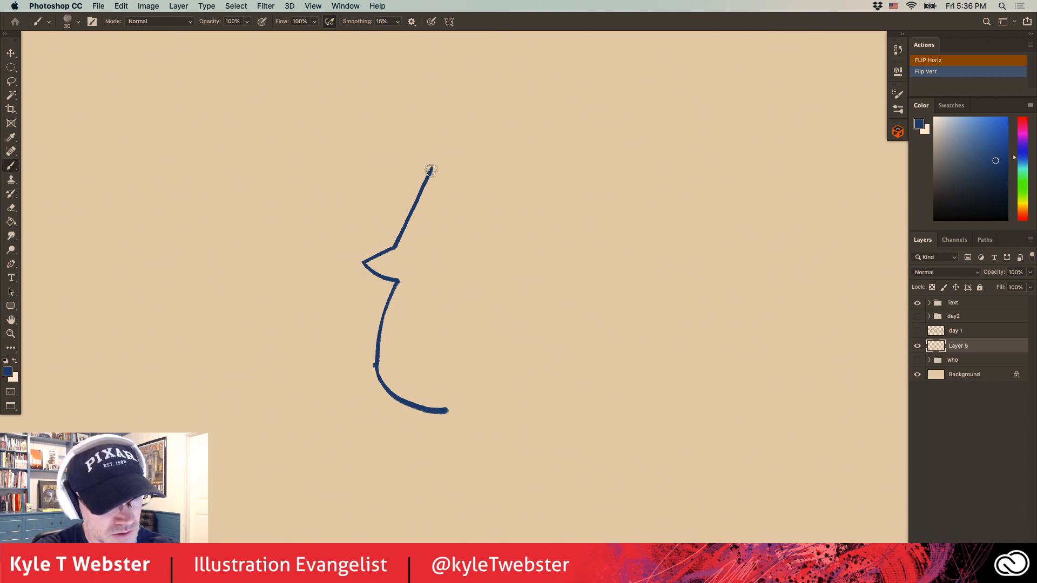
Draw a spiky crest of short zigzag strokes above the forehead and run its last point down the back of the head.
left_click_drag(432, 172, 427, 154)
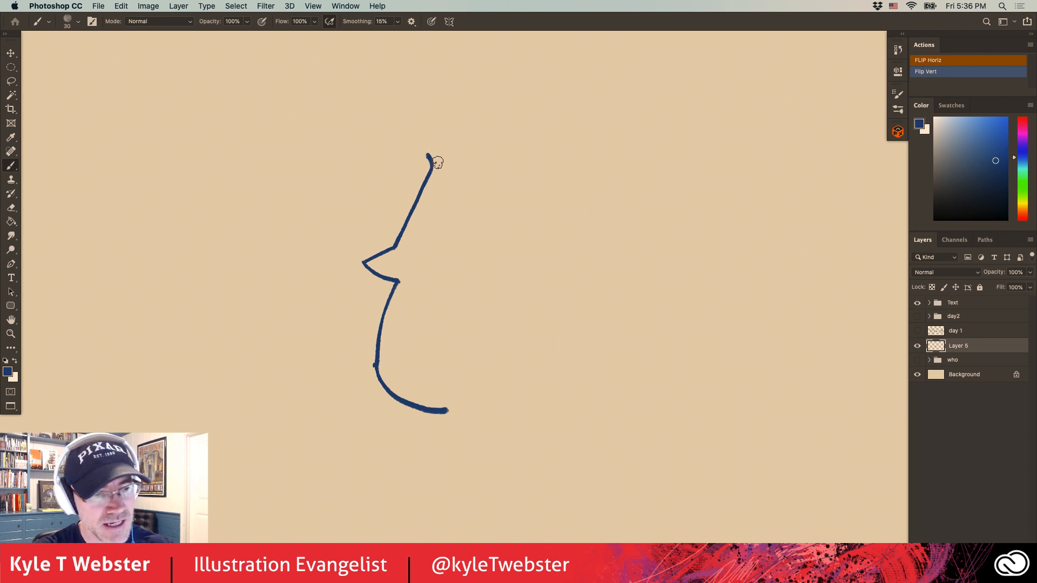
left_click_drag(437, 155, 441, 172)
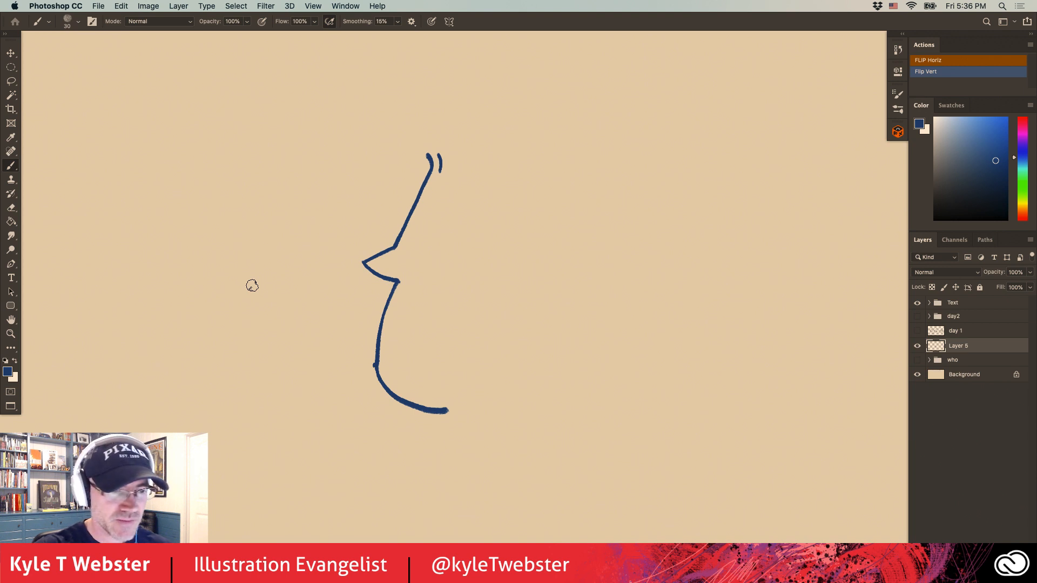
left_click(252, 285)
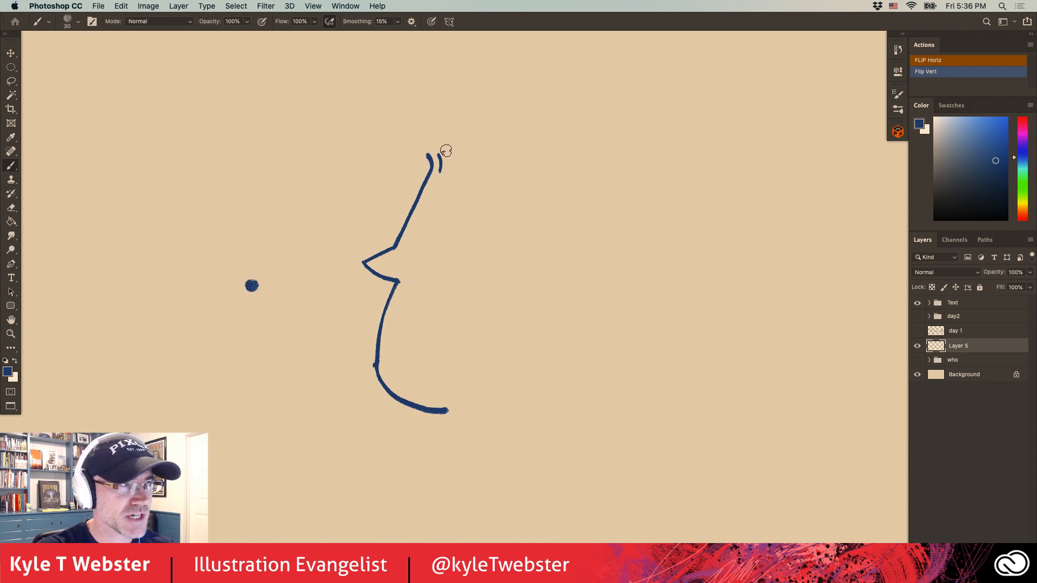
left_click_drag(440, 172, 451, 152)
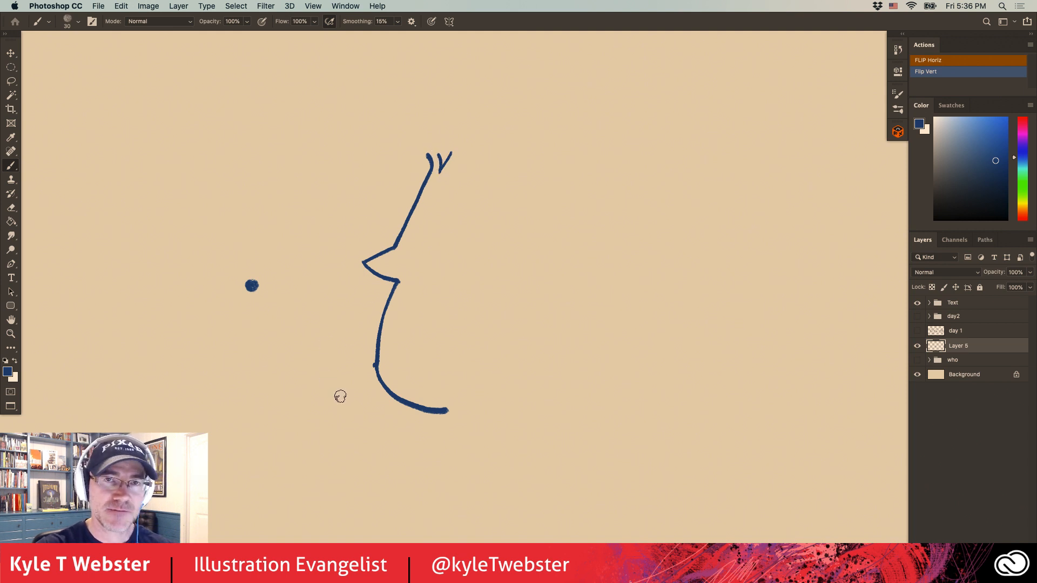
left_click_drag(255, 294, 247, 286)
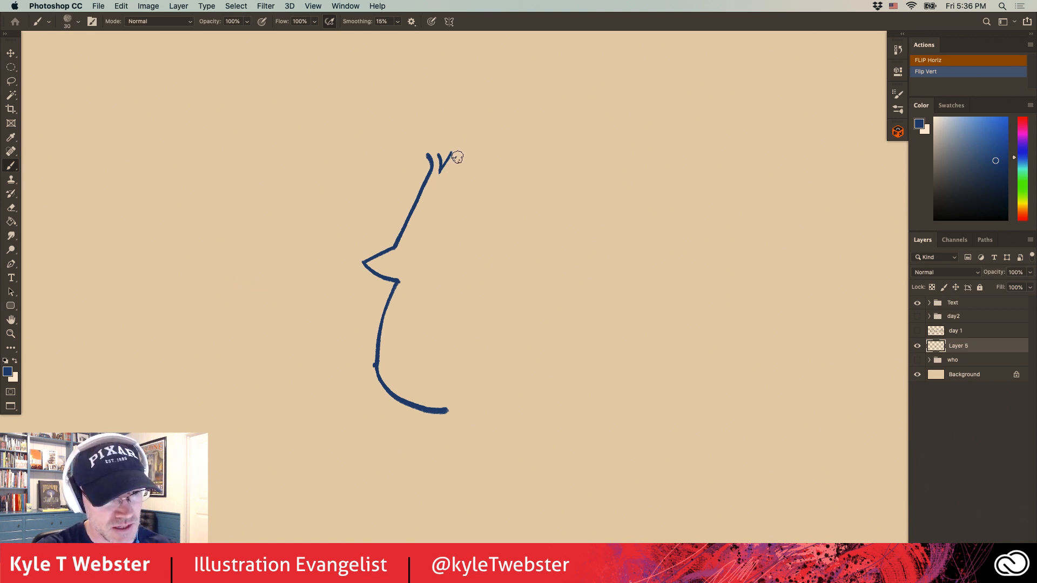
left_click_drag(457, 158, 445, 190)
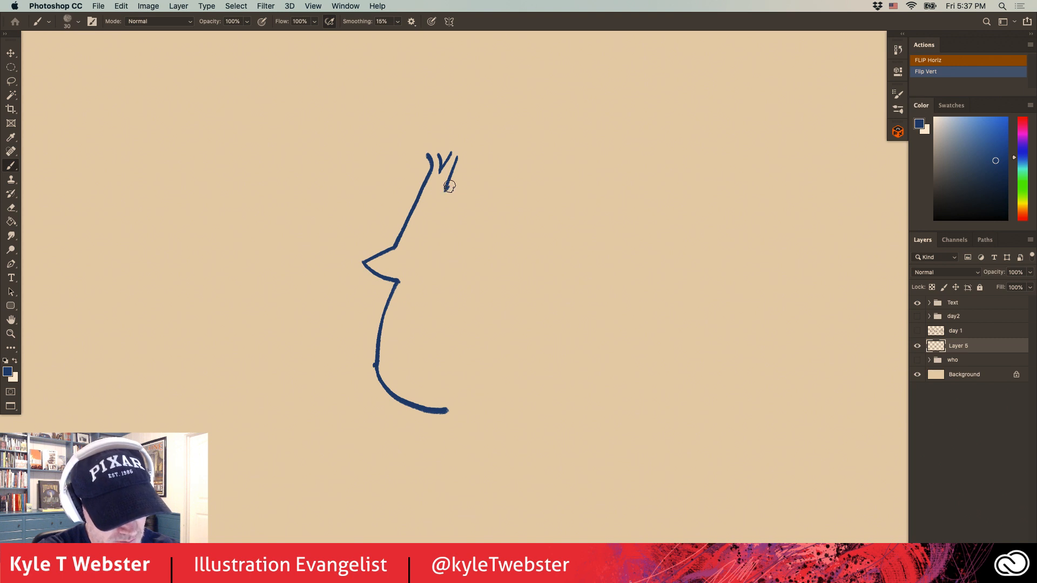
left_click_drag(445, 190, 463, 174)
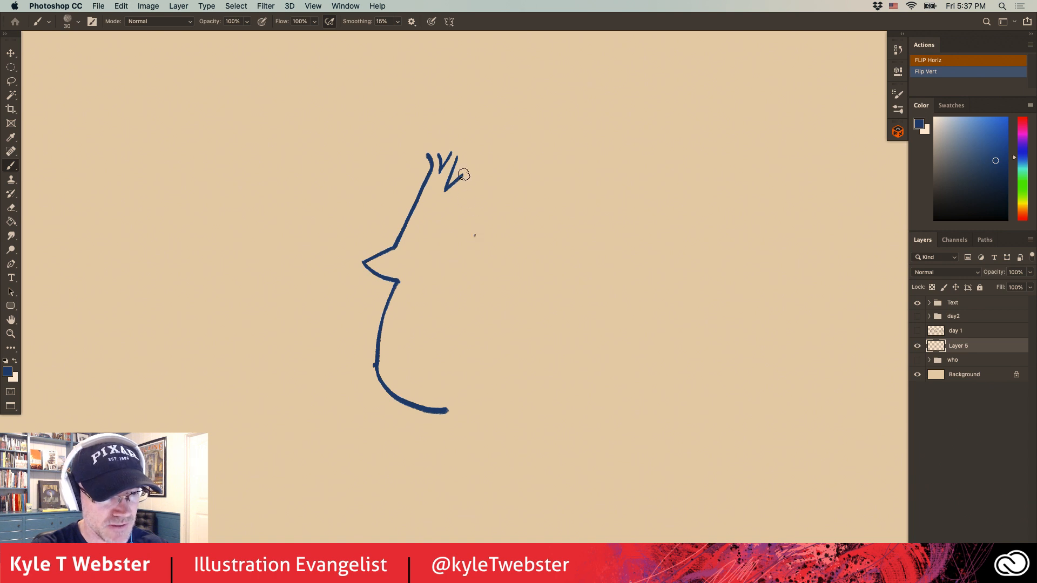
left_click_drag(463, 177, 476, 236)
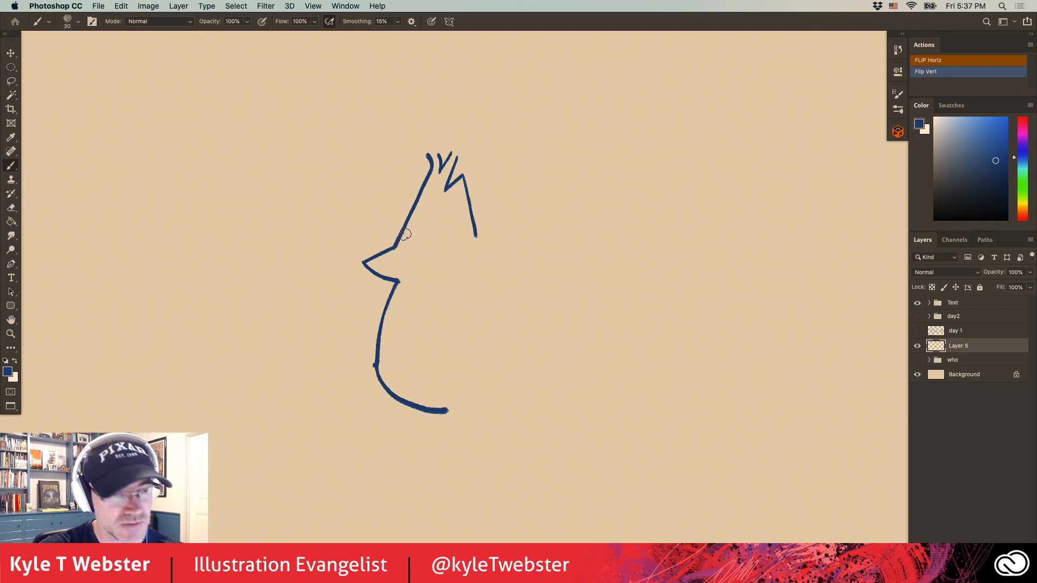
Outline the face with a straight brow line and a curve down to the beak, and add an angular, notched throat patch below it.
left_click_drag(401, 235, 442, 235)
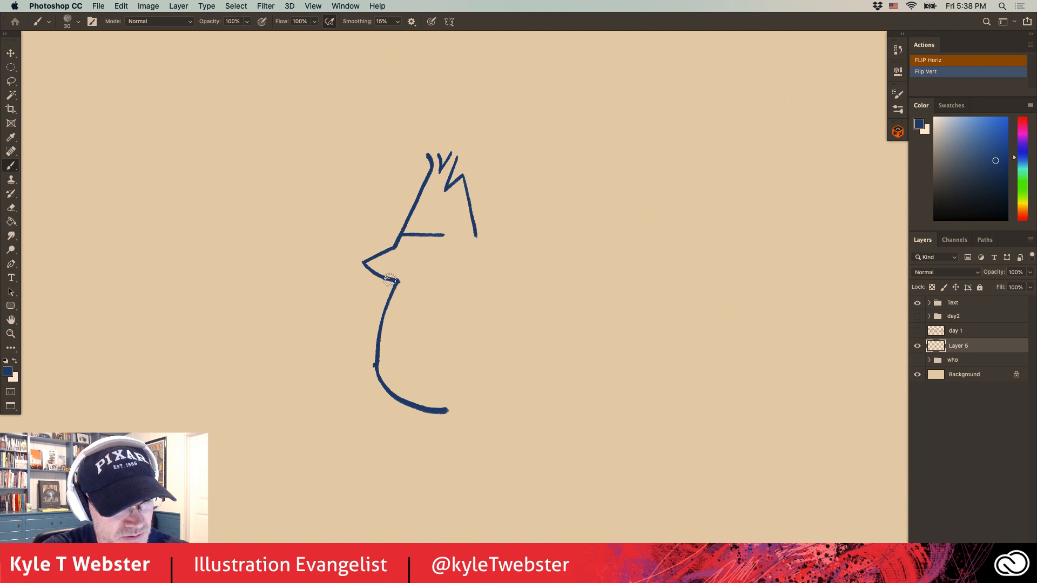
mouse_move(392, 280)
left_mouse_down()
mouse_move(427, 269)
mouse_move(445, 235)
left_mouse_up()
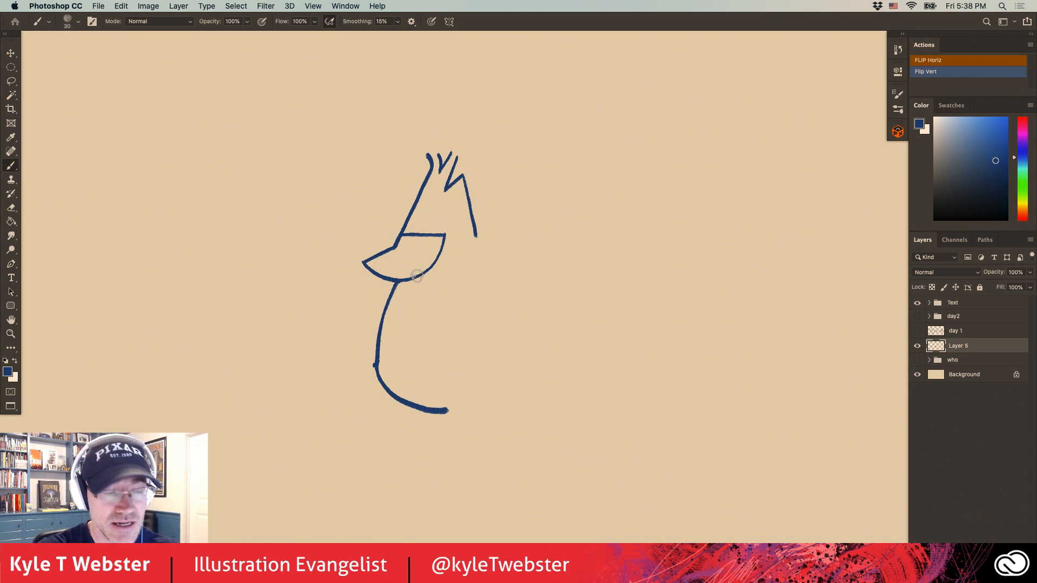
mouse_move(415, 277)
left_mouse_down()
mouse_move(423, 296)
mouse_move(396, 323)
left_mouse_up()
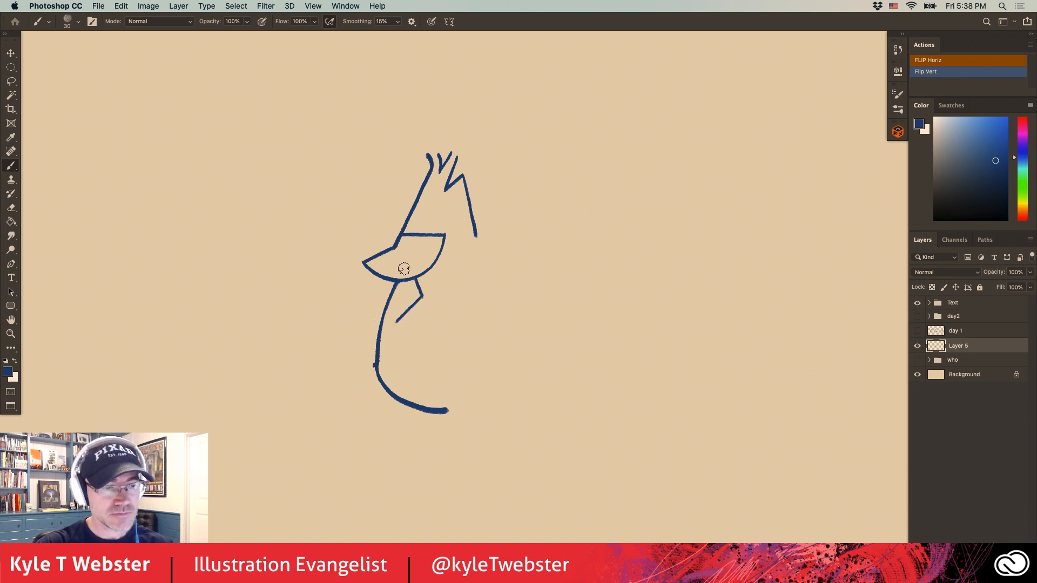
left_click_drag(395, 320, 383, 320)
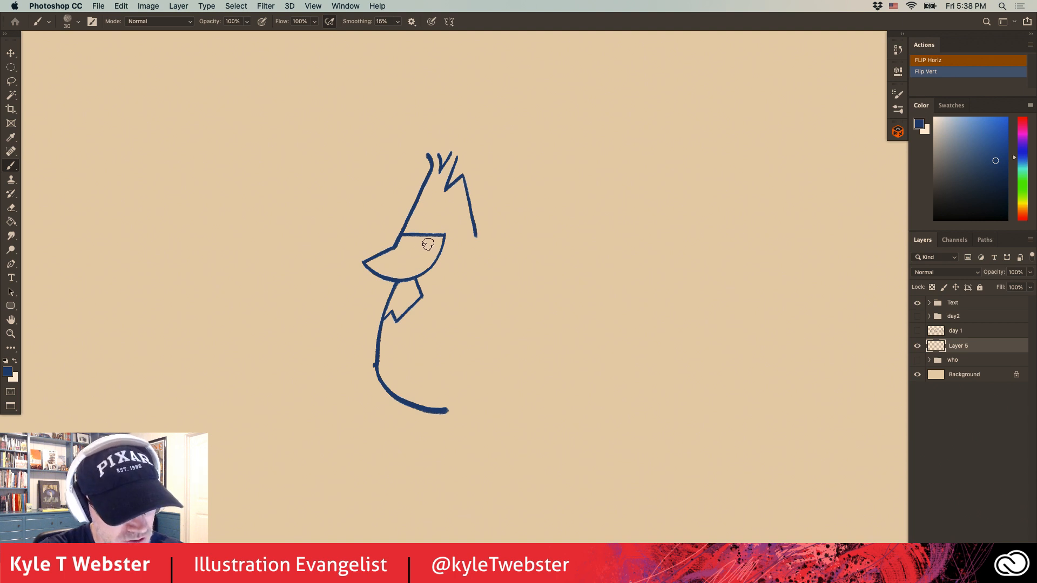
Draw a round eye beneath the brow line and an angled back edge that separates the beak from the face.
left_click_drag(421, 241, 425, 256)
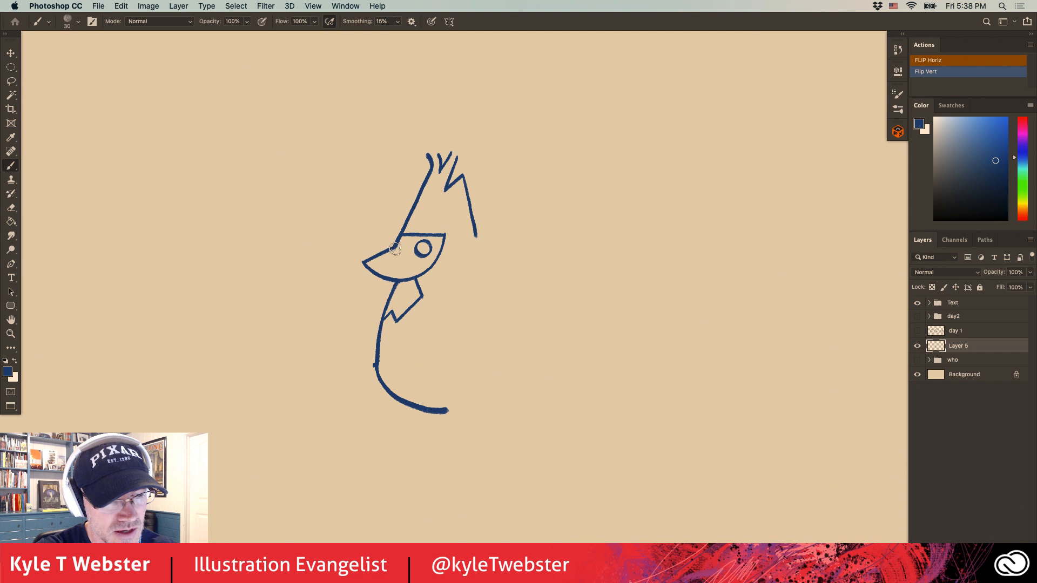
left_click_drag(395, 248, 411, 264)
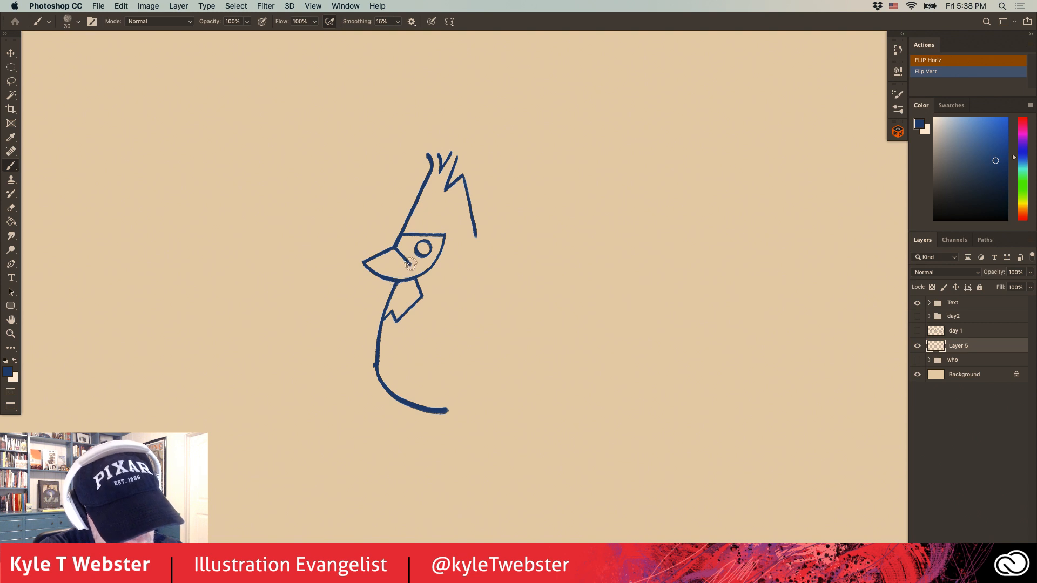
left_click_drag(407, 265, 399, 280)
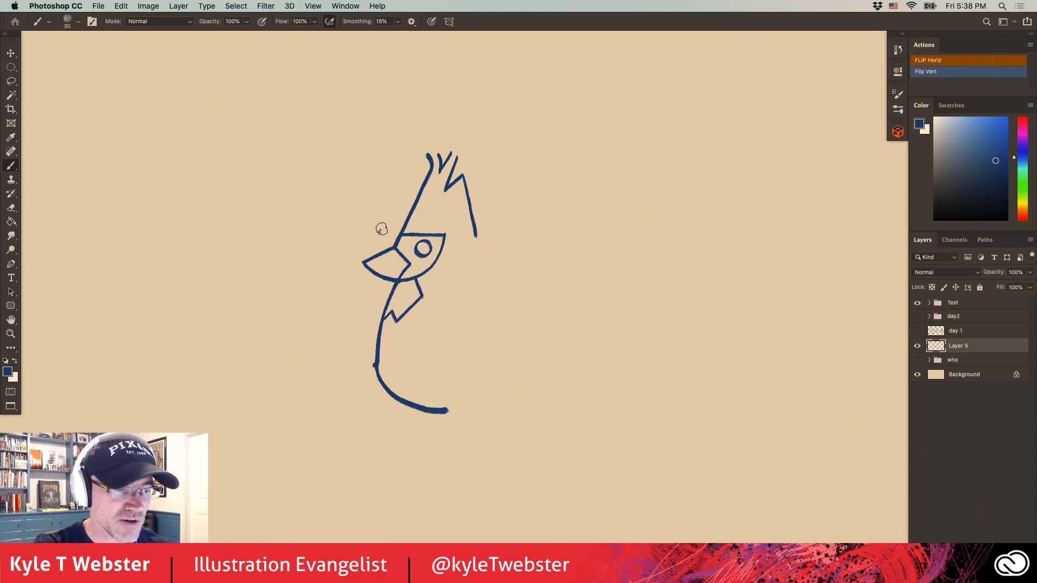
Extend the back in a straight slope and the belly in a shallow rising line, each ending at a guide dot near the tail.
left_click_drag(355, 254, 346, 251)
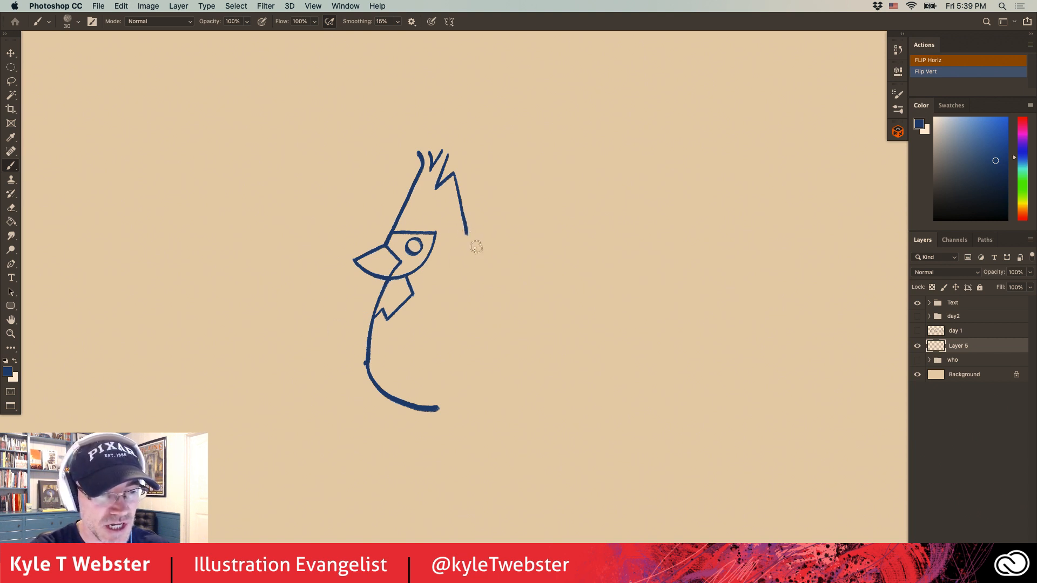
left_click_drag(466, 233, 488, 280)
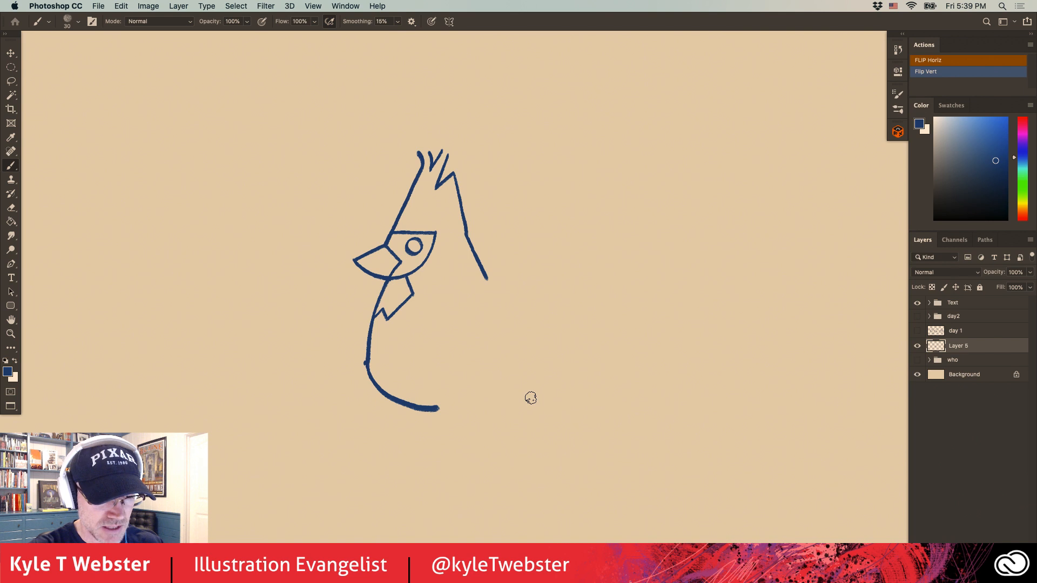
left_click(531, 398)
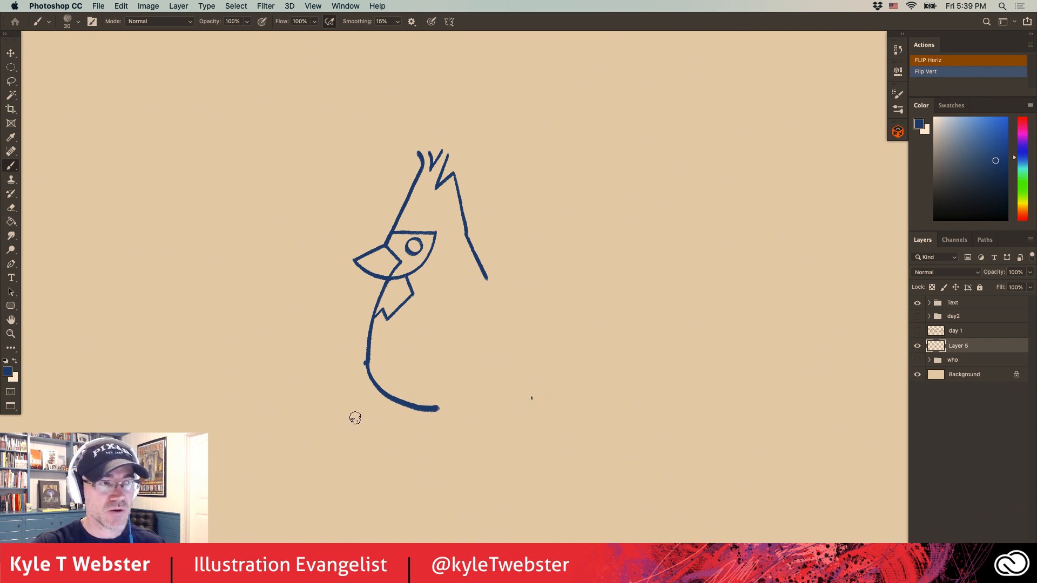
left_click_drag(427, 409, 532, 398)
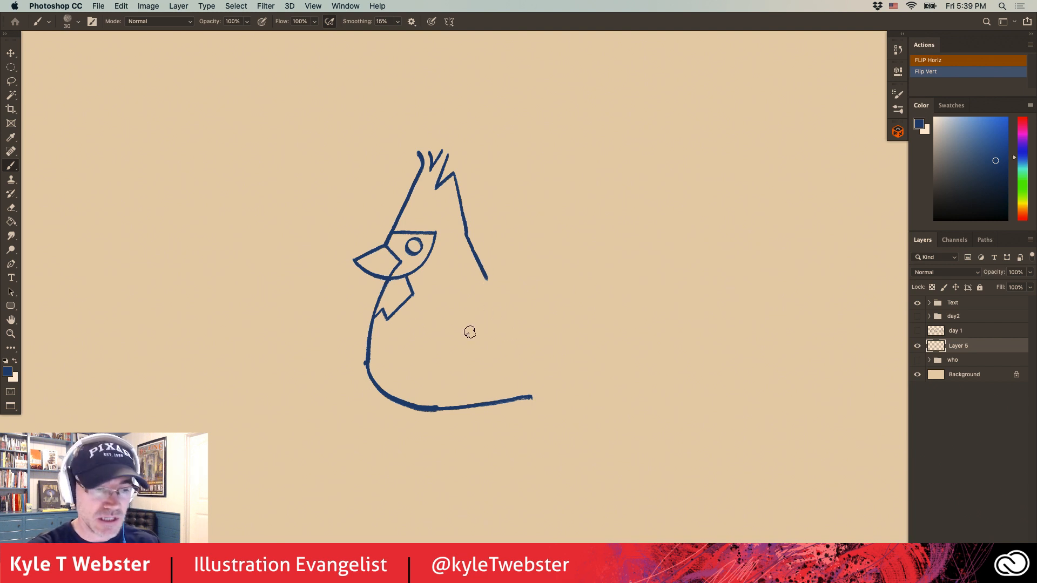
left_click(522, 358)
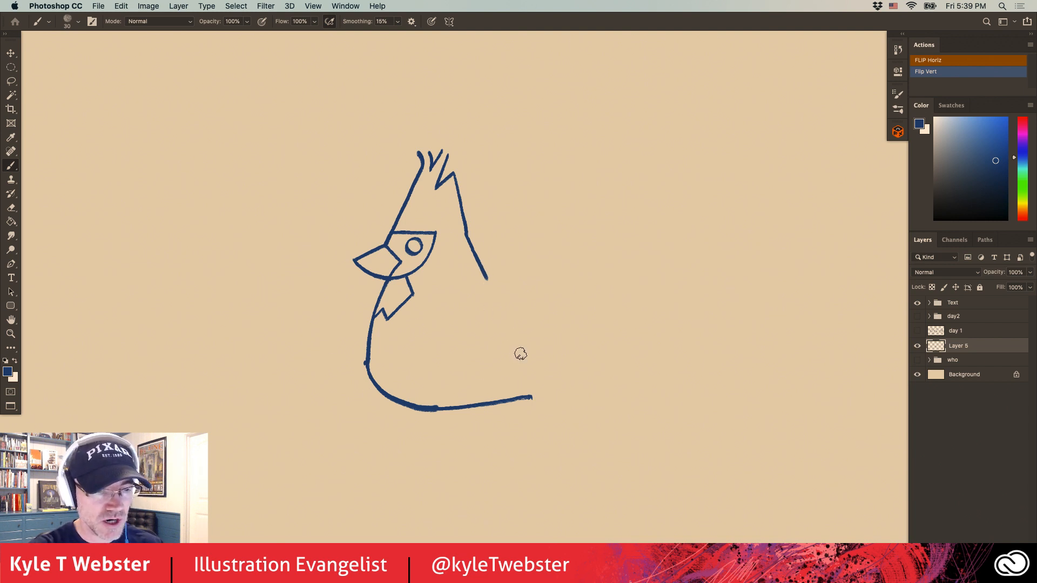
left_click_drag(482, 270, 524, 359)
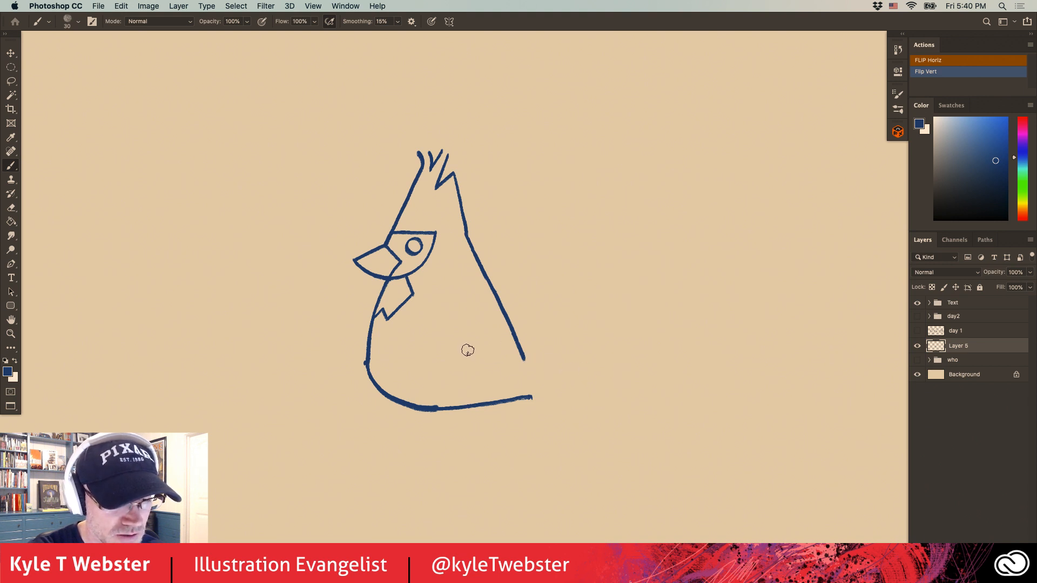
Outline the folded wing as a long narrow shape extending past the back, with a slanted blunt tip and a curved front edge.
left_click_drag(468, 351, 549, 363)
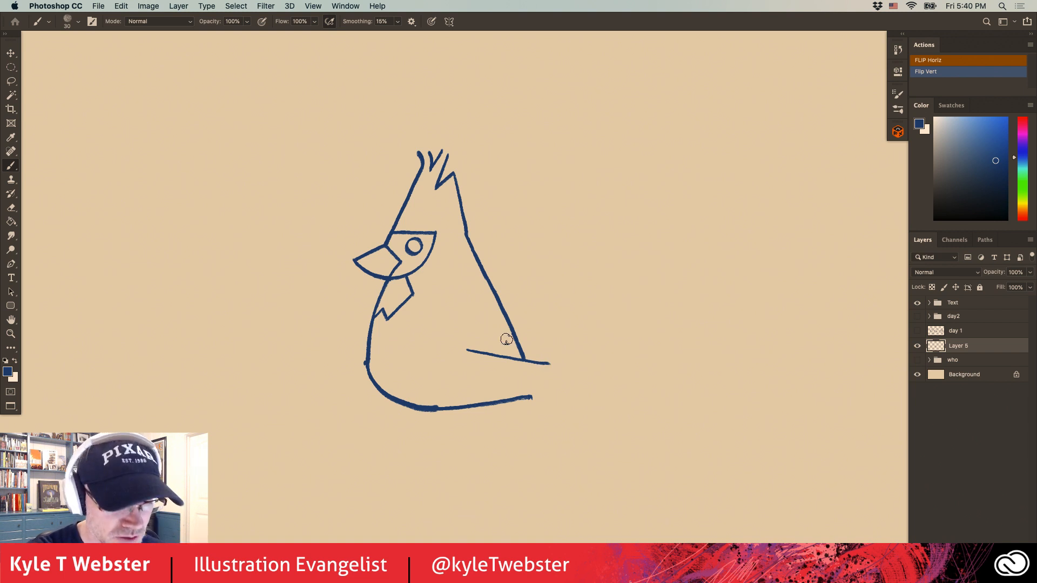
left_click_drag(543, 363, 608, 374)
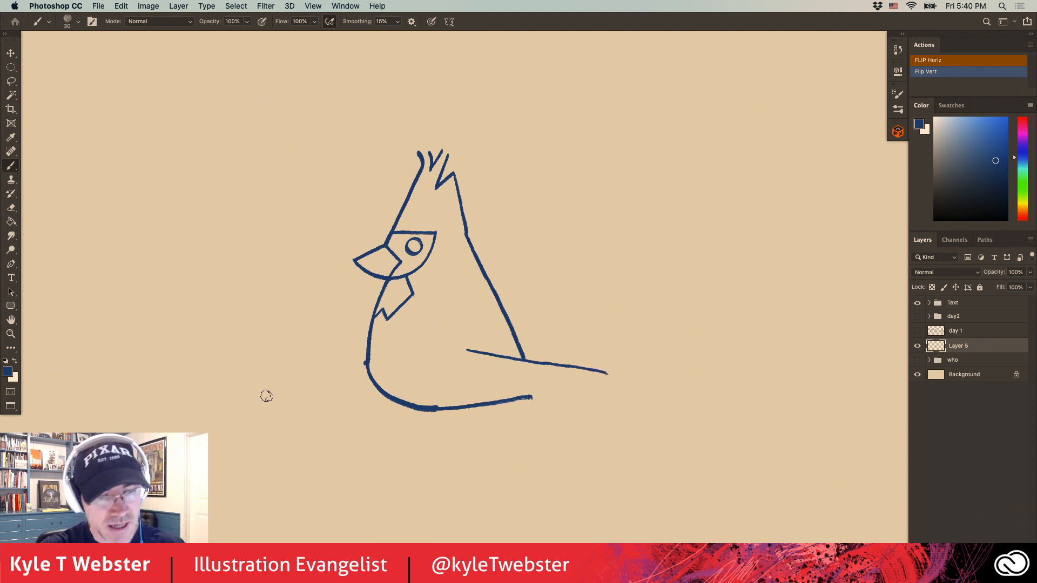
left_click_drag(606, 373, 614, 387)
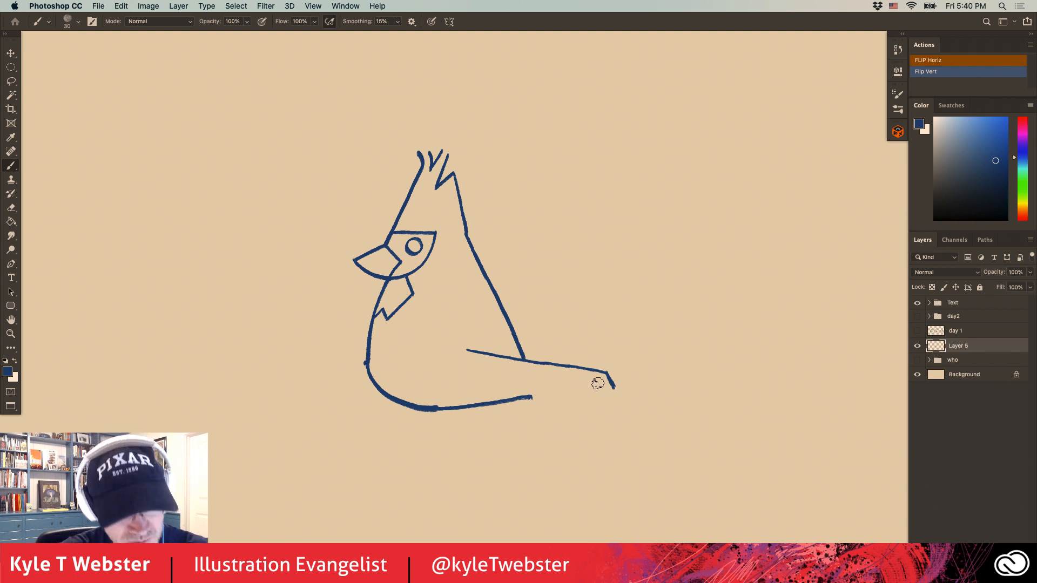
left_click_drag(610, 387, 426, 370)
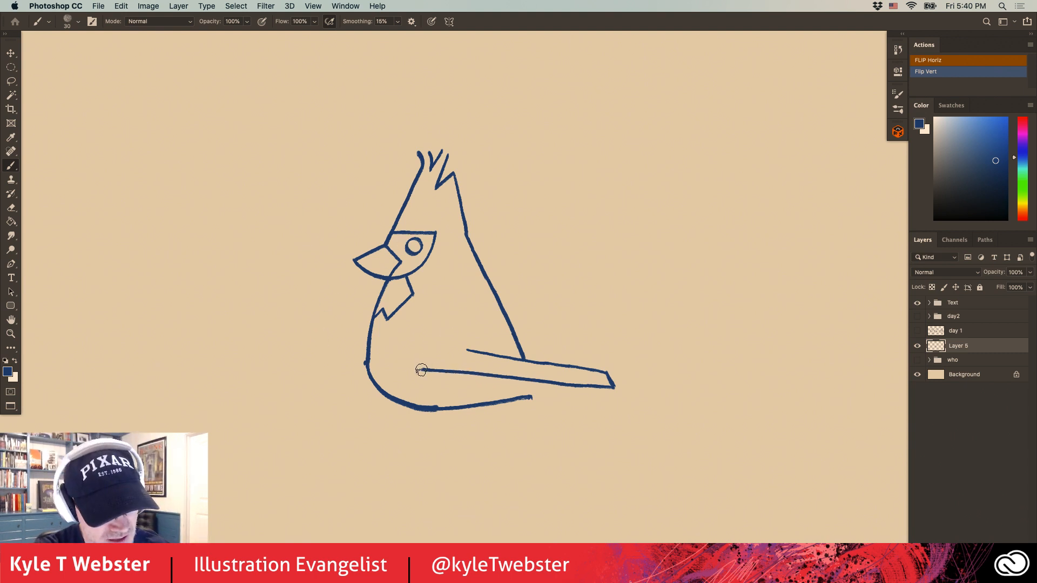
left_click_drag(422, 370, 412, 329)
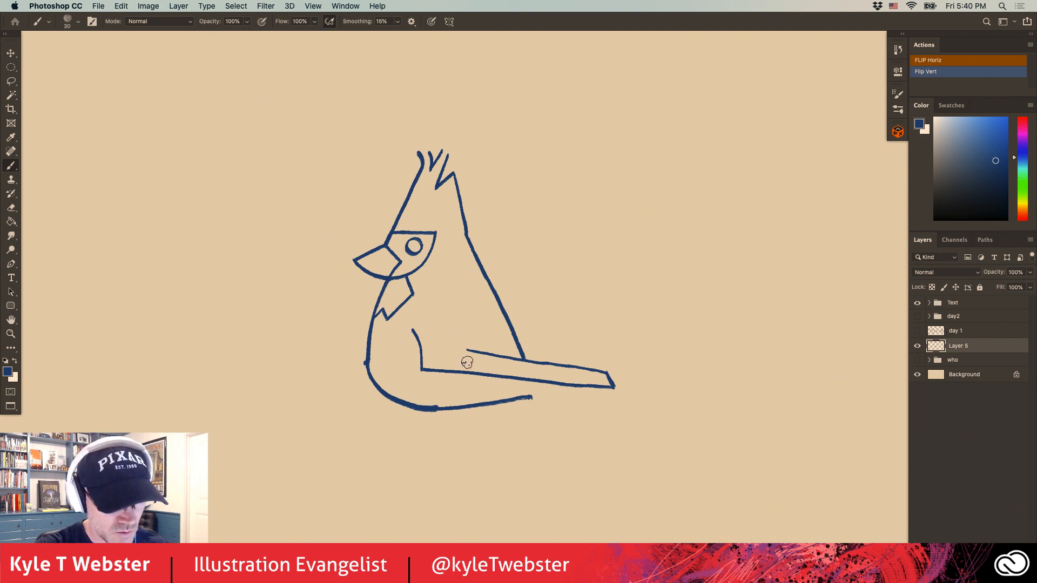
Add three curved feather lines behind the wing's front edge, the far wing's tip behind the back, and curved bars across the upper wing.
left_click_drag(469, 372, 455, 321)
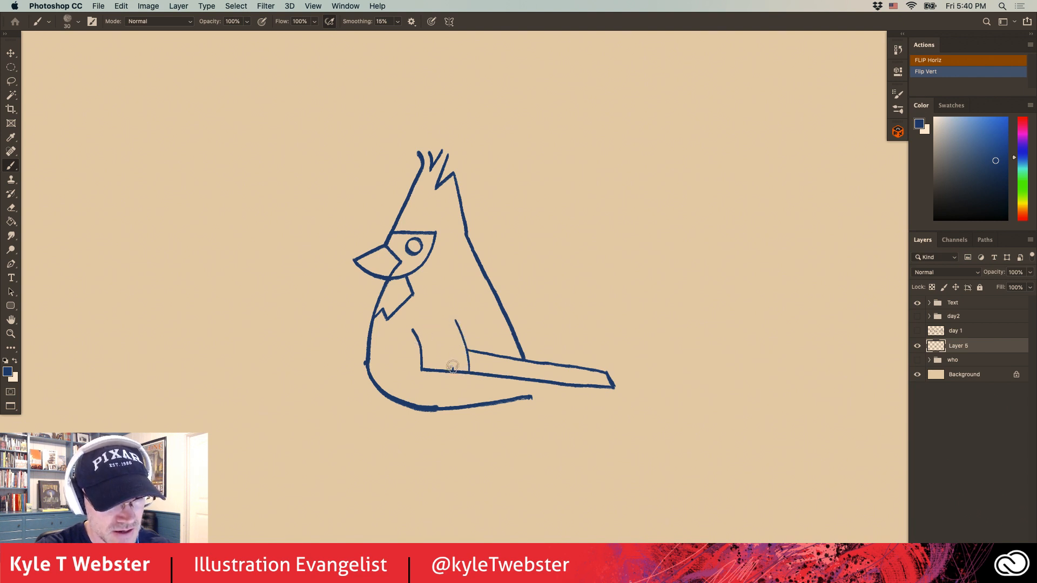
left_click_drag(453, 372, 440, 323)
left_click_drag(438, 371, 426, 324)
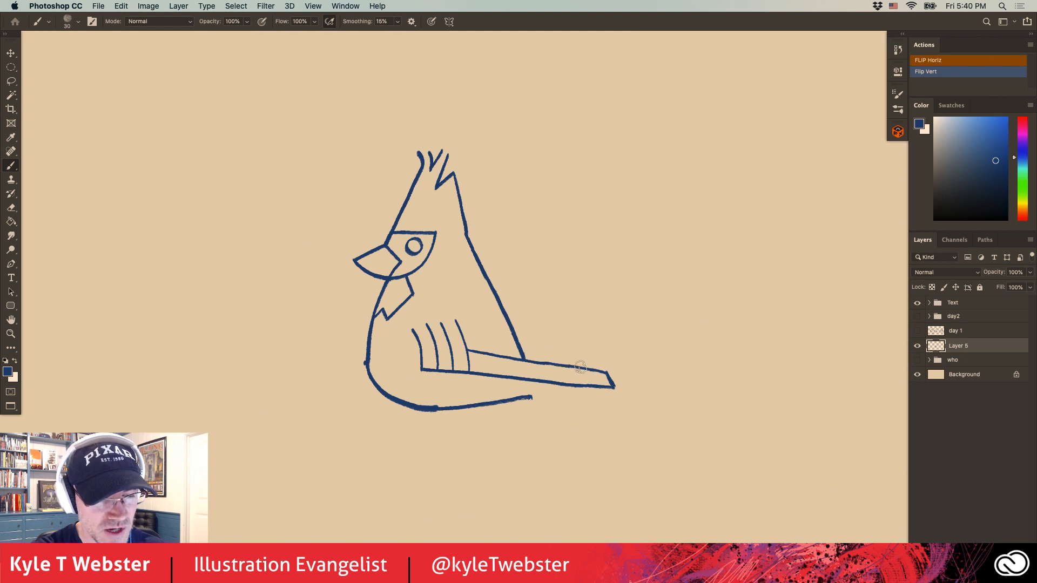
left_click_drag(581, 368, 514, 333)
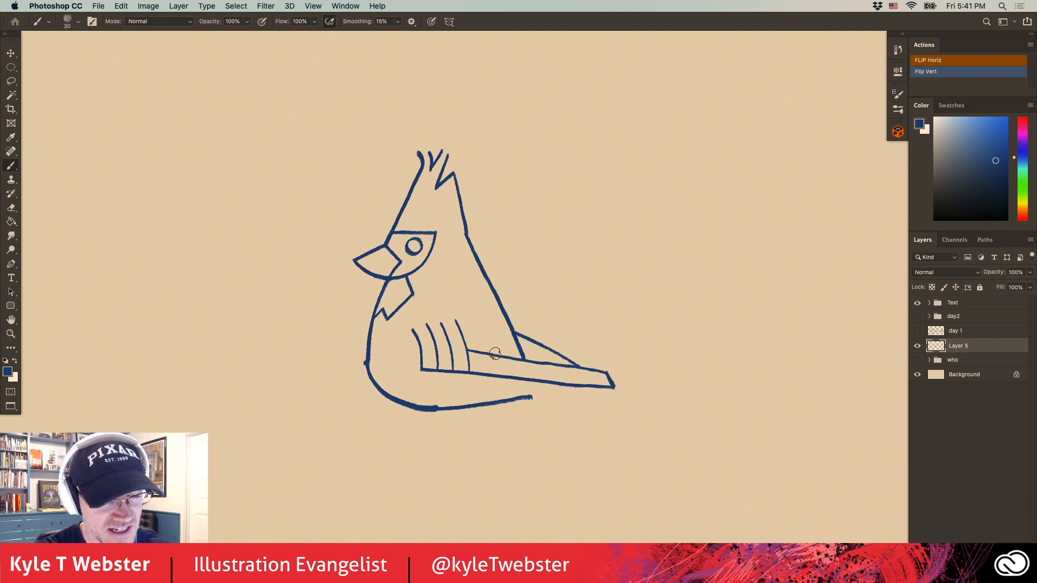
mouse_move(522, 351)
left_mouse_down()
mouse_move(459, 328)
mouse_move(497, 320)
mouse_move(467, 306)
left_mouse_up()
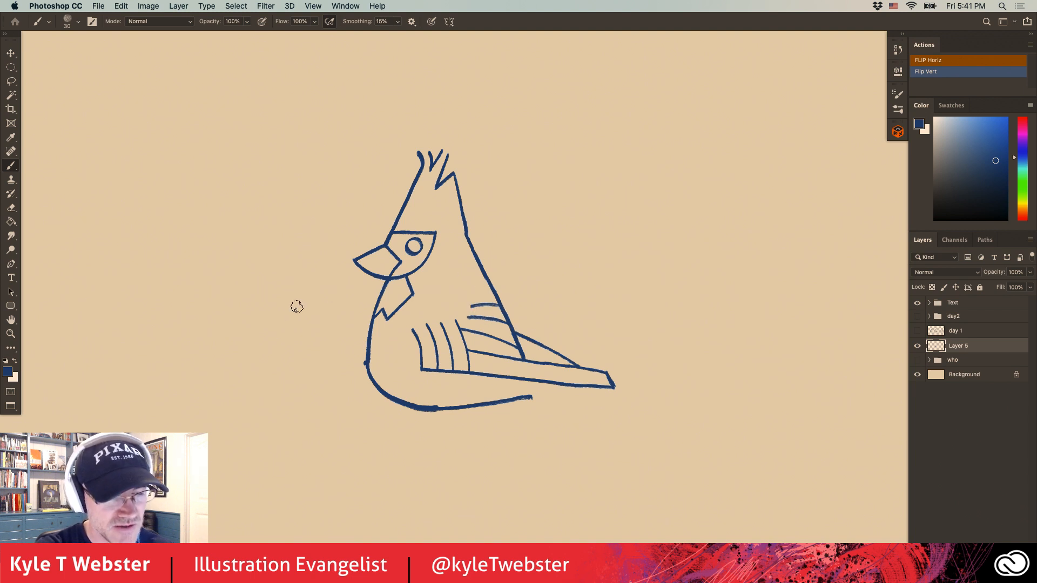
Draw a long pointed tail slanting down from under the wing, with a second narrow feather along its lower edge.
scroll(324, 346, "down", 3)
scroll(323, 354, "up", 2)
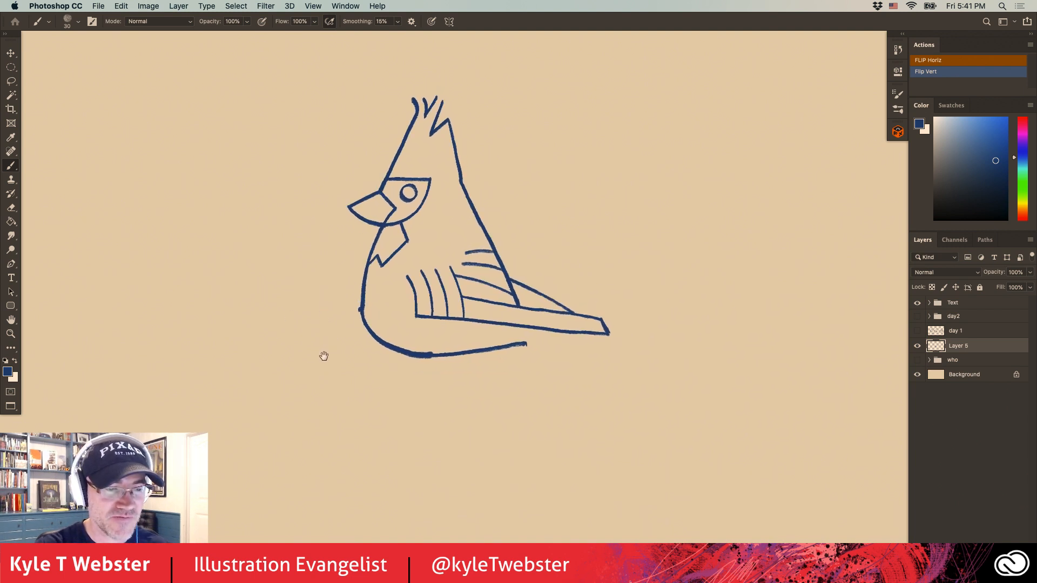
left_click_drag(437, 344, 338, 361)
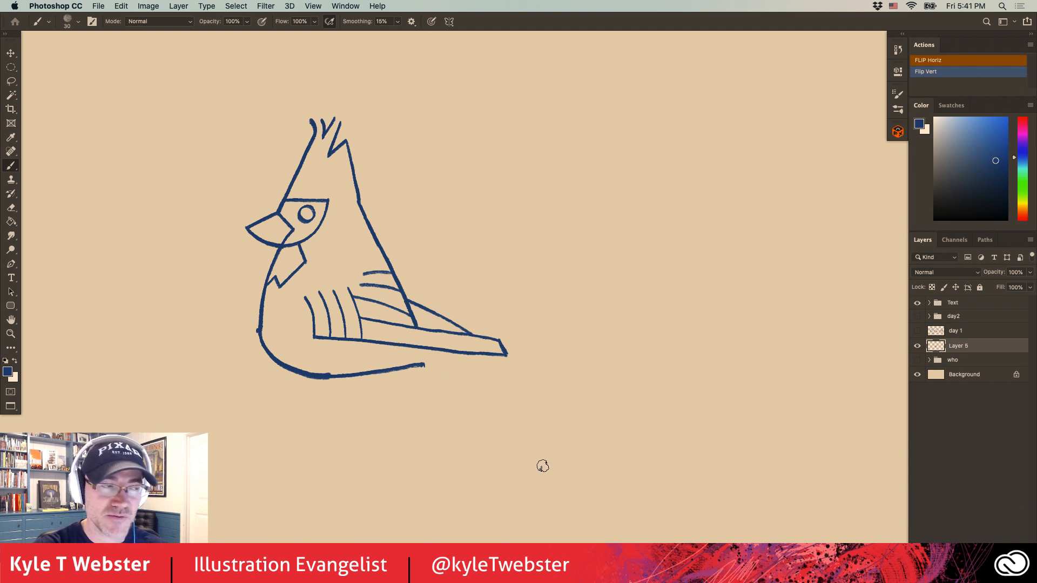
left_click_drag(408, 346, 546, 458)
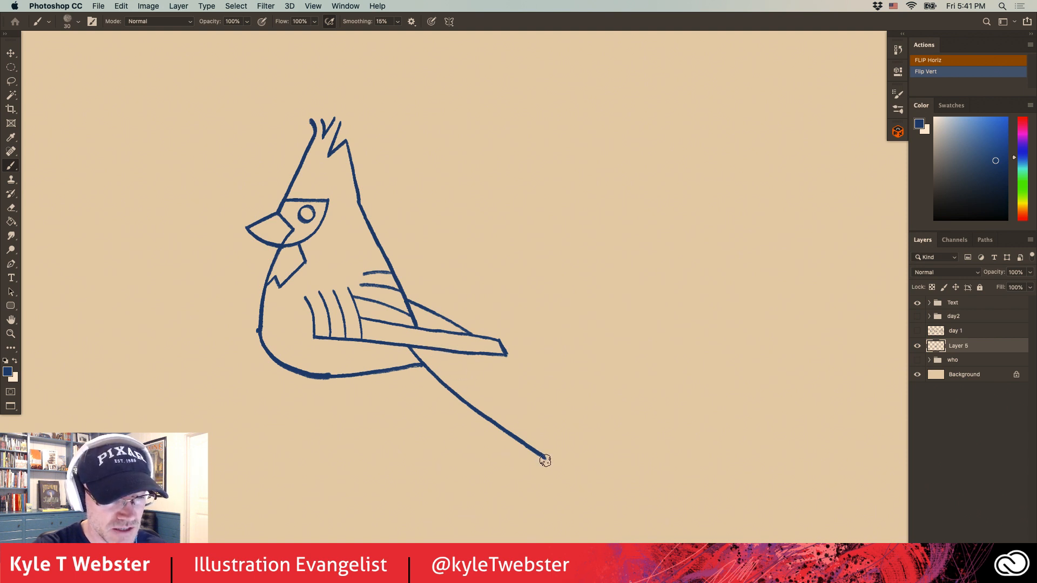
left_click_drag(437, 349, 552, 461)
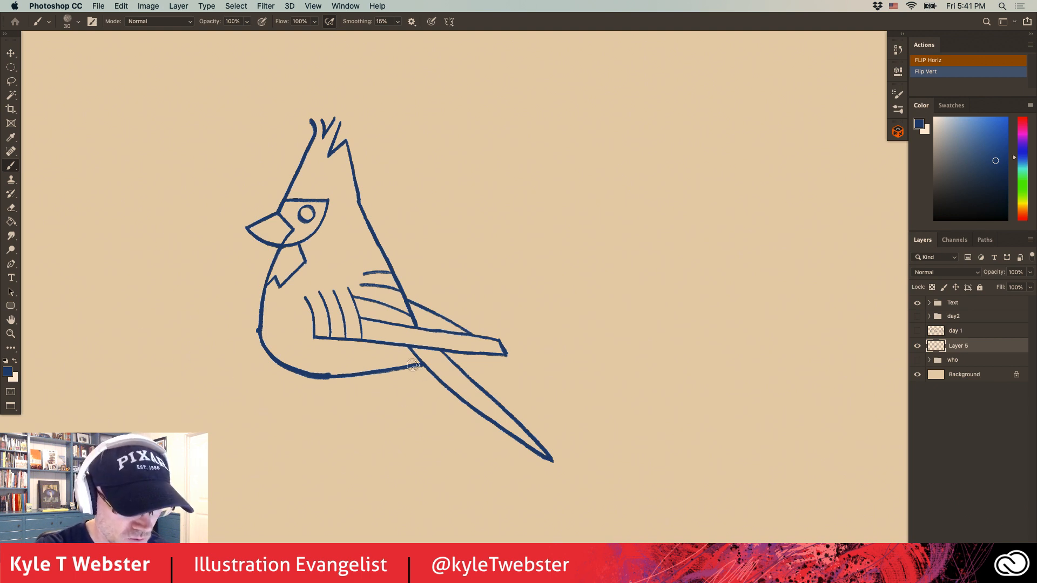
left_click_drag(413, 365, 510, 435)
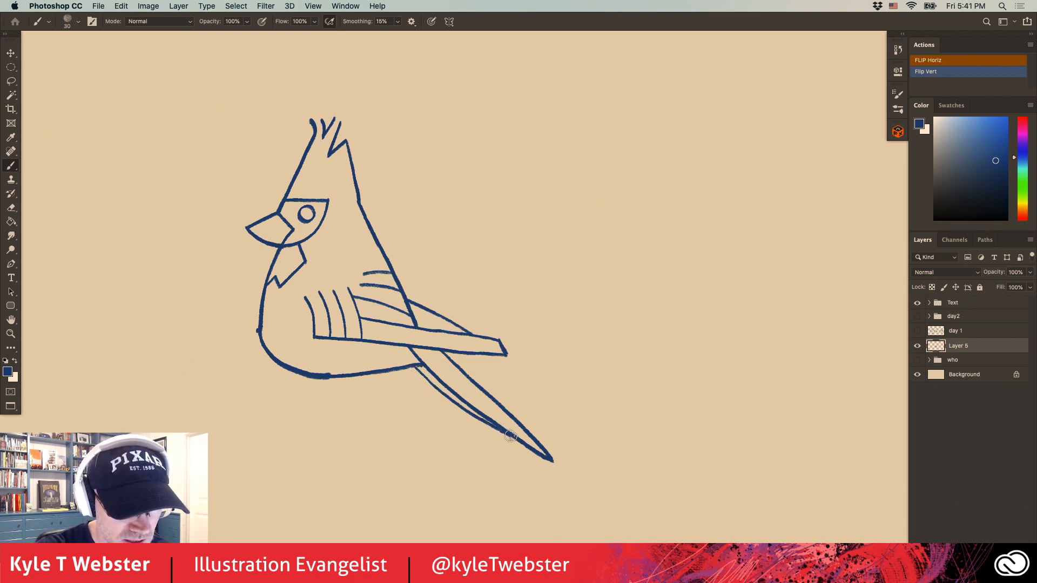
Add a short feather line inside the far wing tip and a long one running the length of the near wing tip.
left_click_drag(317, 436, 417, 430)
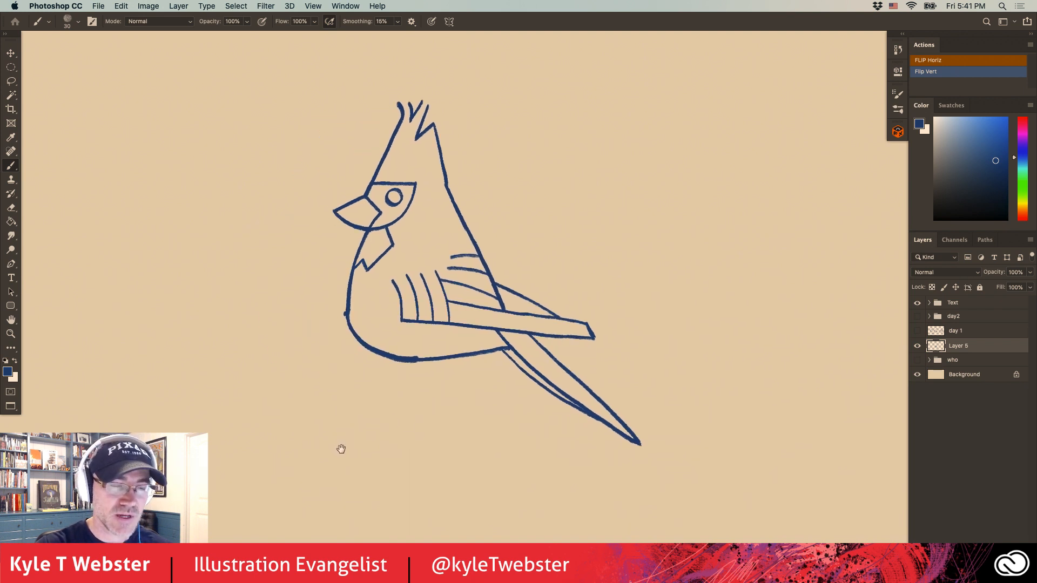
left_click_drag(341, 448, 317, 490)
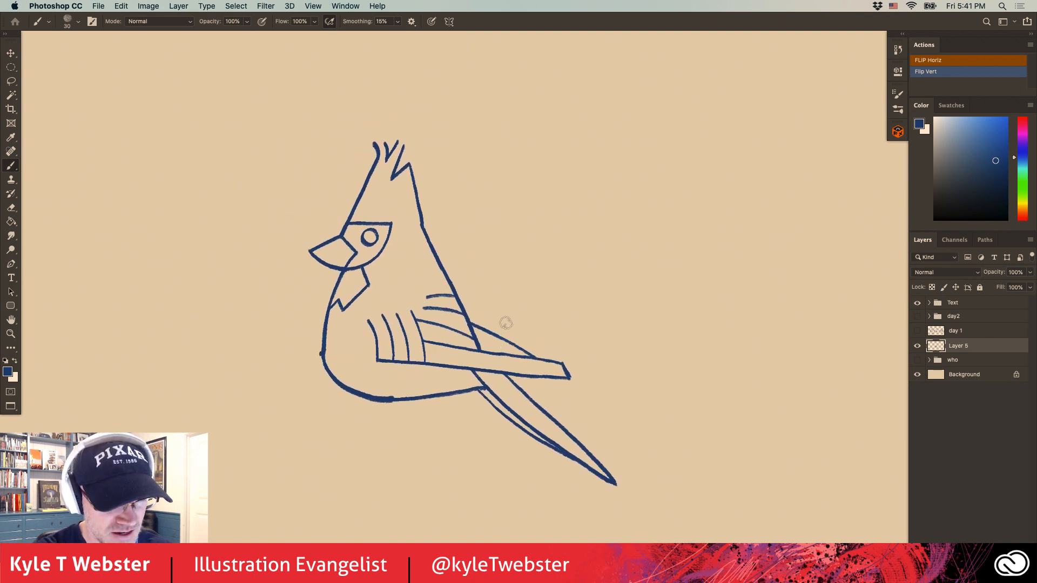
left_click_drag(520, 345, 478, 343)
left_click_drag(564, 372, 422, 351)
Draw two small triangular thighs under the belly and extend each into a straight, forward-slanting leg.
scroll(305, 346, "down", 3)
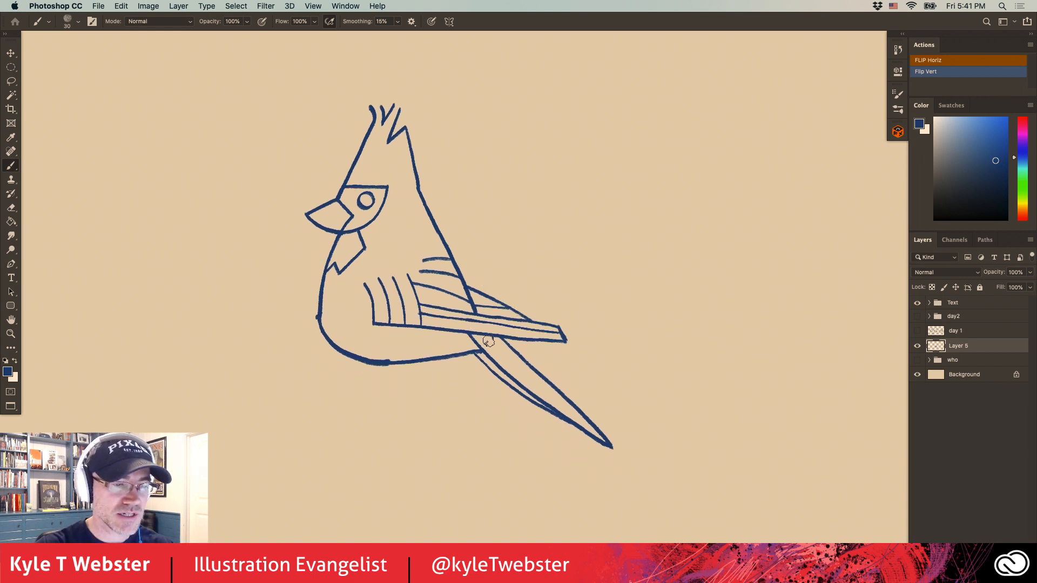
mouse_move(312, 327)
left_mouse_down()
mouse_move(343, 360)
mouse_move(352, 323)
left_mouse_up()
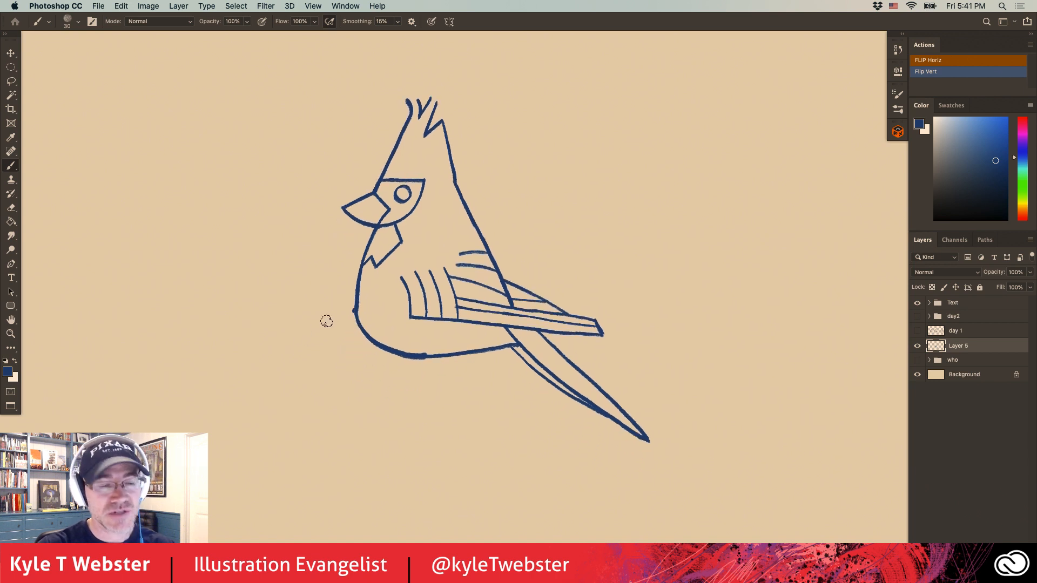
mouse_move(469, 354)
left_mouse_down()
mouse_move(446, 371)
mouse_move(436, 359)
left_mouse_up()
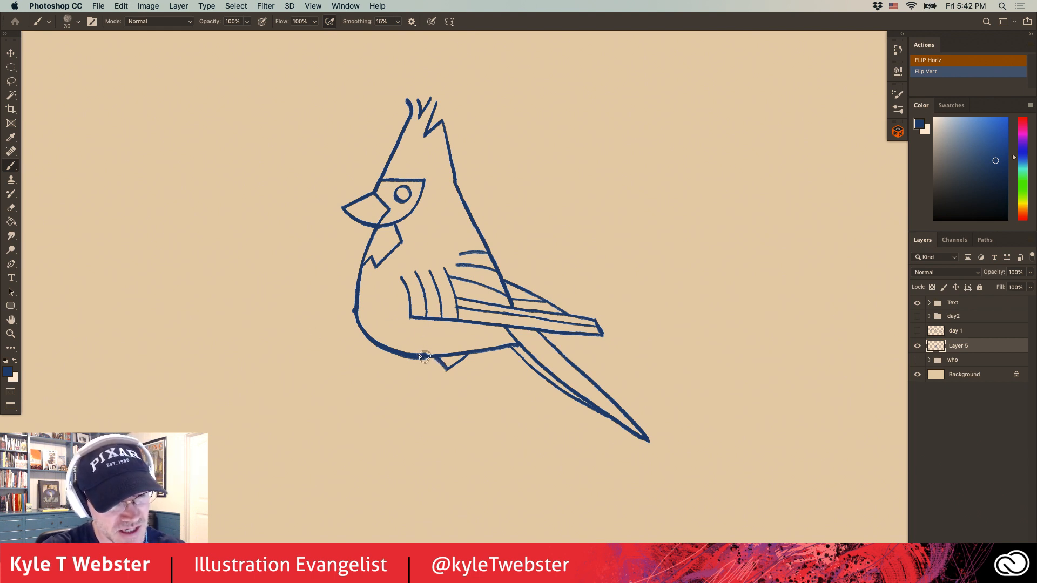
mouse_move(426, 355)
left_mouse_down()
mouse_move(411, 371)
mouse_move(400, 353)
left_mouse_up()
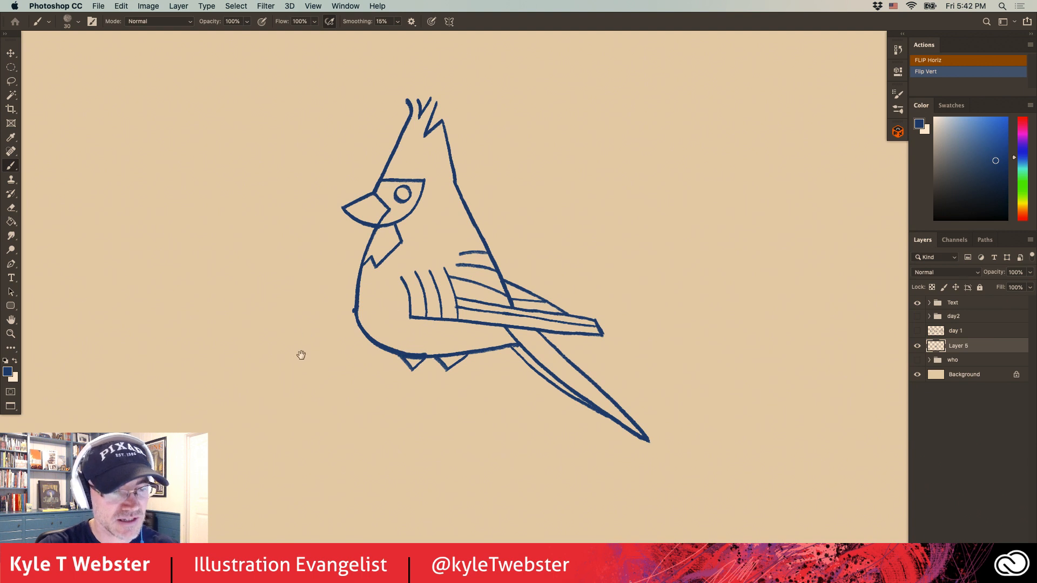
left_click_drag(302, 355, 341, 308)
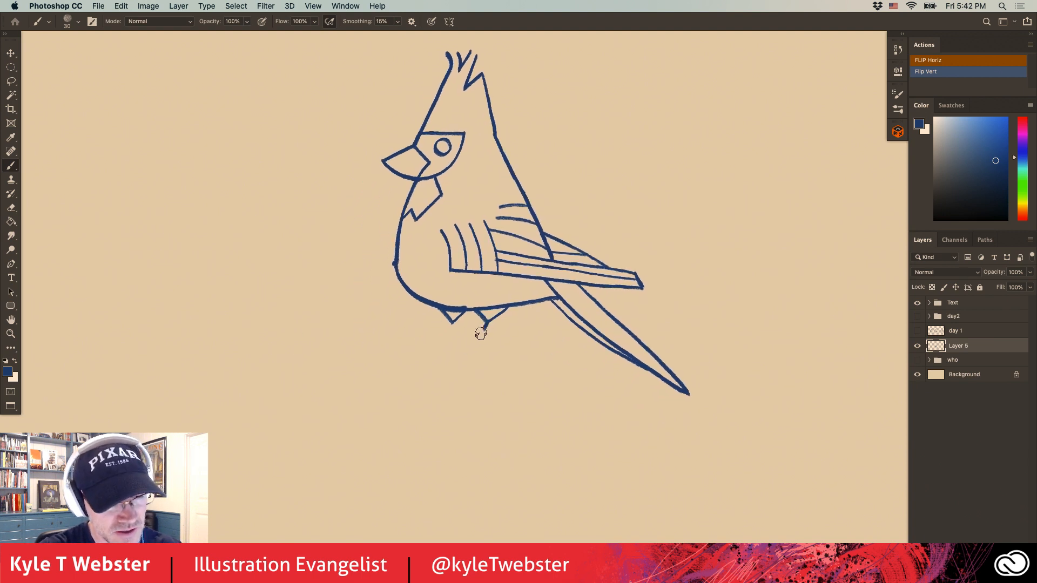
left_click_drag(488, 323, 462, 367)
left_click_drag(454, 314, 427, 363)
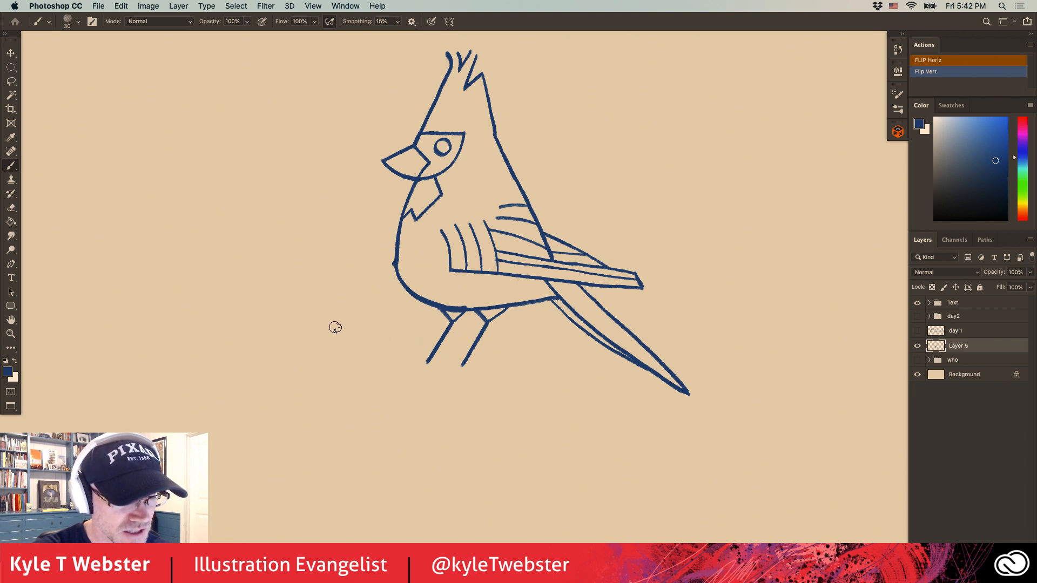
Draw a curved branch under the legs with a notched broken end, and add short curved toes gripping it.
left_click_drag(331, 327, 551, 372)
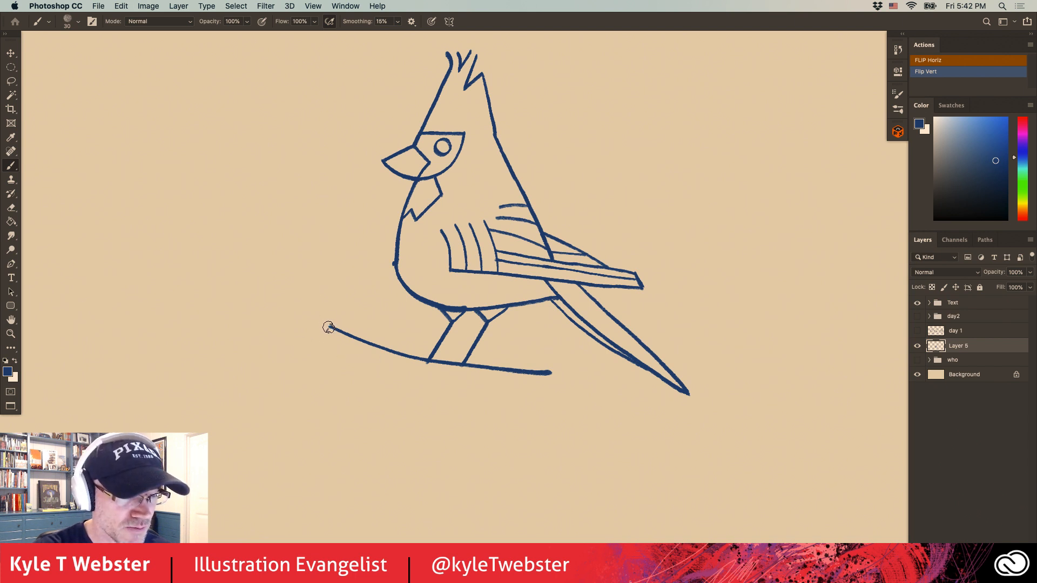
mouse_move(325, 330)
left_mouse_down()
mouse_move(356, 347)
mouse_move(343, 343)
mouse_move(345, 357)
mouse_move(540, 409)
left_mouse_up()
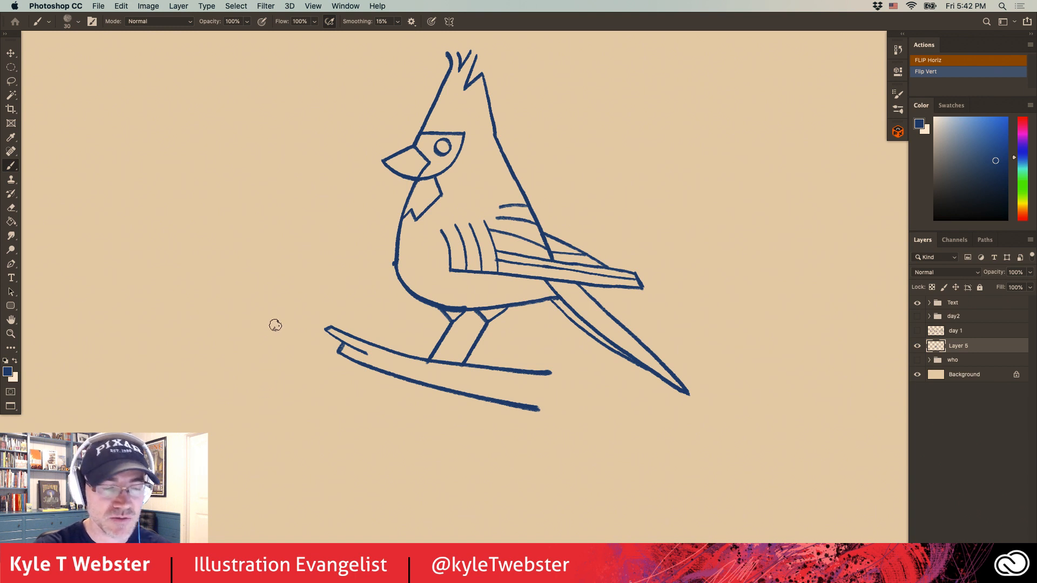
mouse_move(465, 365)
left_mouse_down()
mouse_move(441, 377)
mouse_move(409, 369)
left_mouse_up()
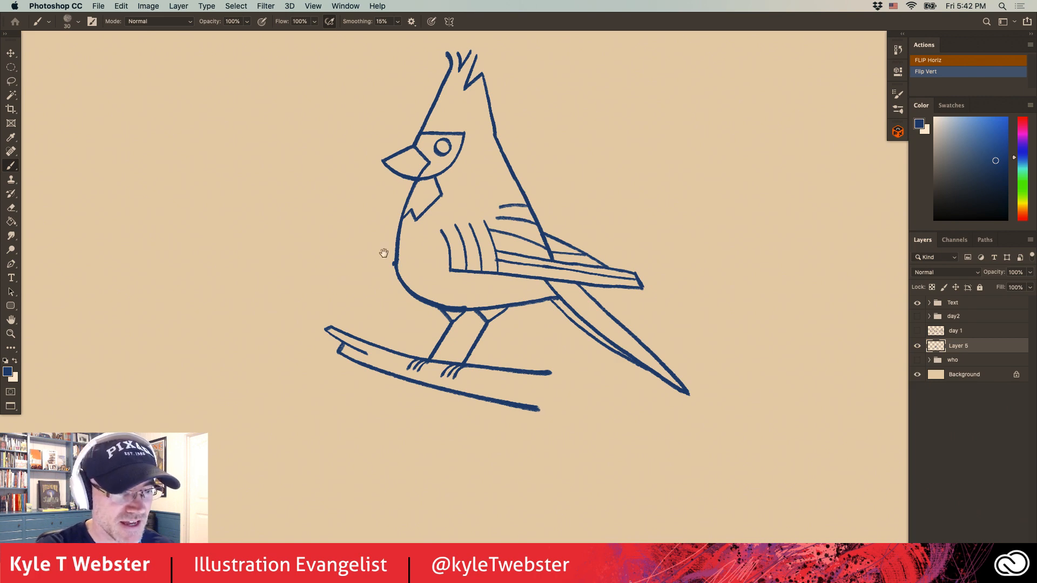
Fill the throat patch and face mask with solid dark blue, leaving a light ring around a dark pupil.
left_click_drag(395, 238, 394, 318)
left_click(430, 219, "super")
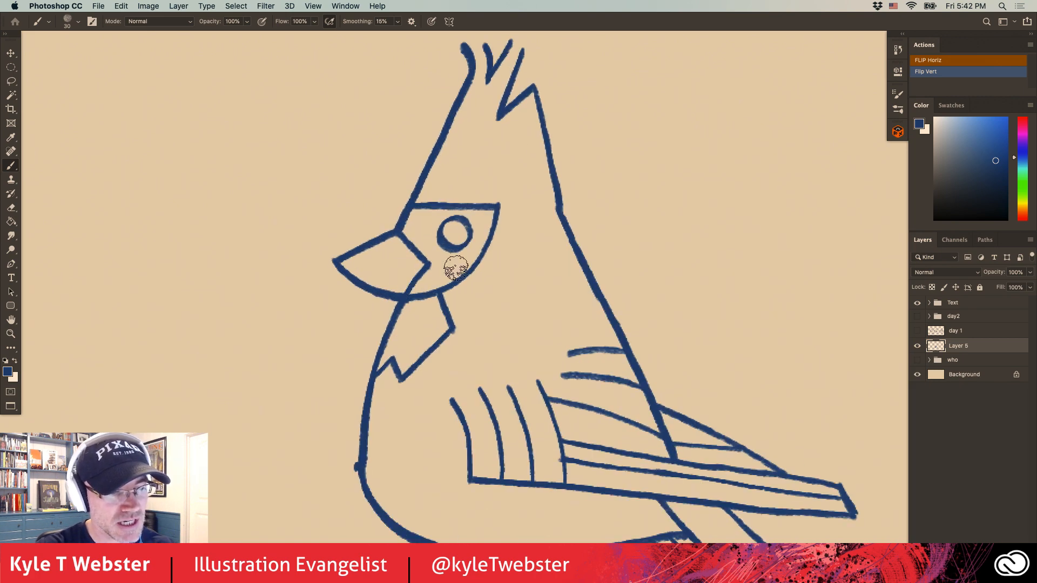
scroll(437, 267, "down", 3)
mouse_move(437, 266)
left_mouse_down()
mouse_move(417, 310)
mouse_move(408, 291)
mouse_move(392, 307)
mouse_move(420, 247)
mouse_move(436, 254)
mouse_move(432, 288)
mouse_move(448, 255)
mouse_move(460, 267)
mouse_move(438, 246)
left_mouse_up()
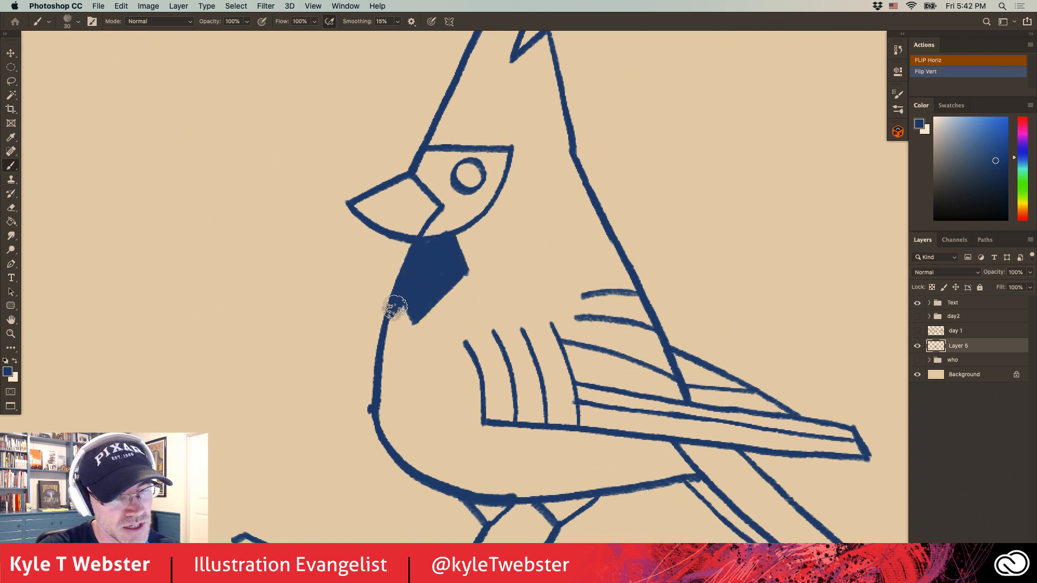
mouse_move(429, 232)
left_mouse_down()
mouse_move(473, 217)
mouse_move(502, 165)
mouse_move(488, 173)
mouse_move(498, 153)
mouse_move(454, 157)
mouse_move(489, 182)
mouse_move(461, 195)
mouse_move(451, 216)
mouse_move(458, 165)
mouse_move(454, 177)
mouse_move(470, 159)
mouse_move(455, 181)
mouse_move(450, 152)
mouse_move(458, 186)
mouse_move(455, 156)
mouse_move(440, 166)
mouse_move(449, 178)
mouse_move(419, 173)
mouse_move(440, 159)
mouse_move(428, 156)
mouse_move(451, 155)
left_mouse_up()
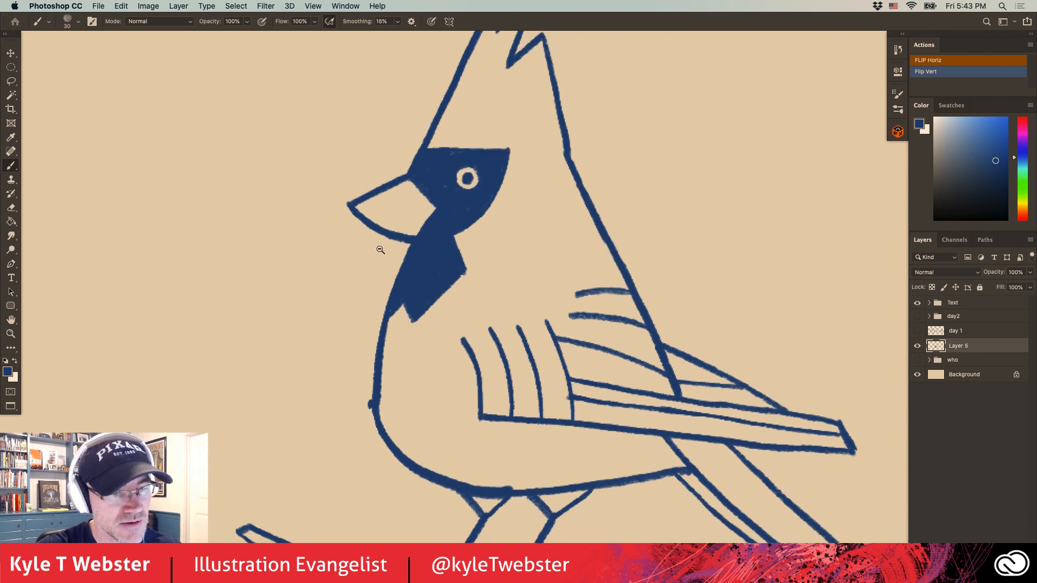
Split the beak into upper and lower halves with a curved line from its tip to the face.
key("super+minus")
scroll(402, 271, "up", 3)
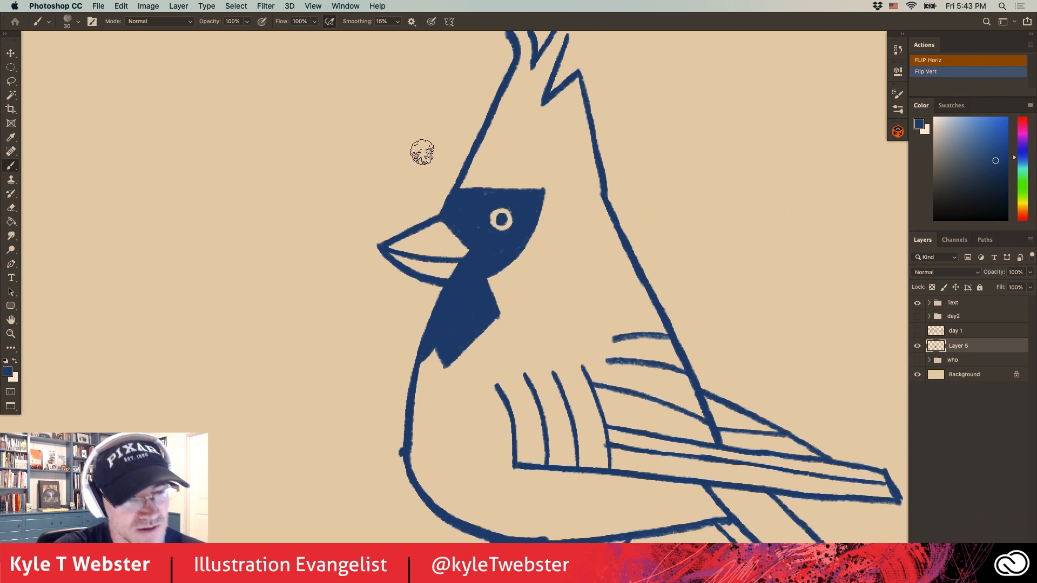
scroll(348, 341, "down", 3)
left_click_drag(315, 369, 335, 309)
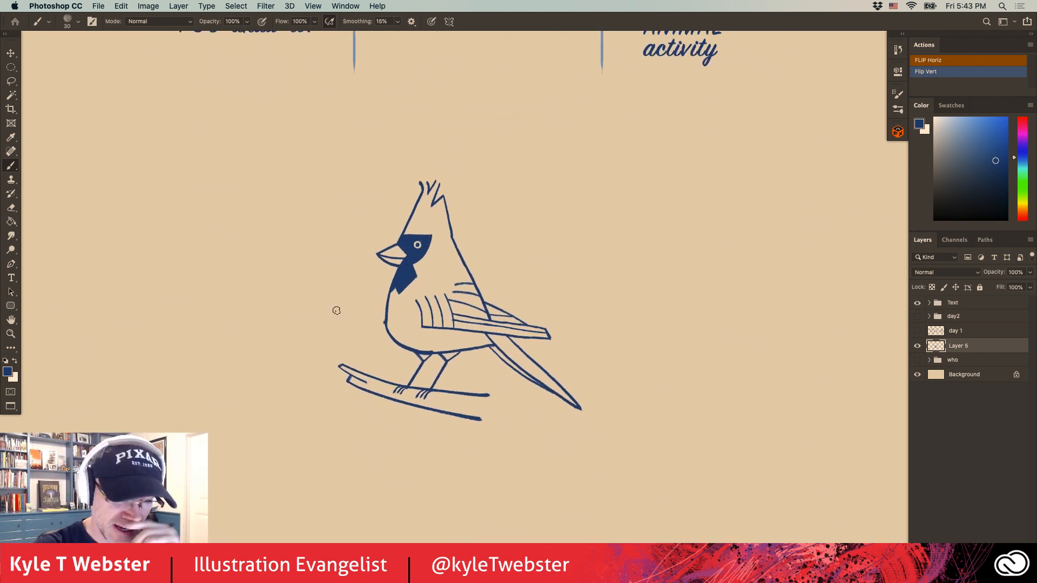
Decorate the breast with two rows of zigzag feather marks and small ticks above and below them.
left_click(398, 311, "super")
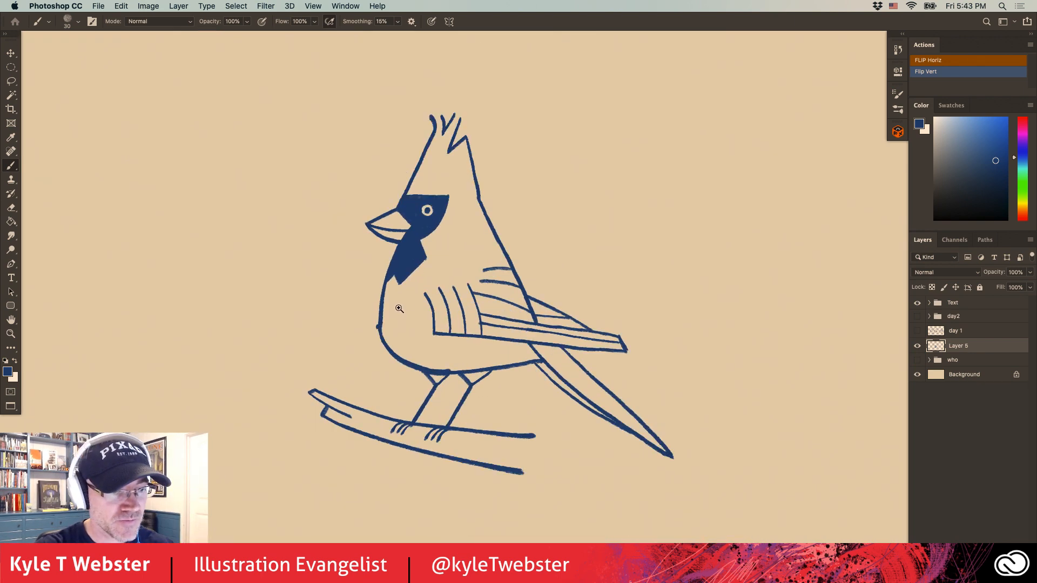
mouse_move(399, 302)
left_mouse_down()
mouse_move(412, 352)
mouse_move(424, 336)
mouse_move(418, 348)
mouse_move(411, 339)
mouse_move(399, 347)
mouse_move(425, 380)
left_mouse_up()
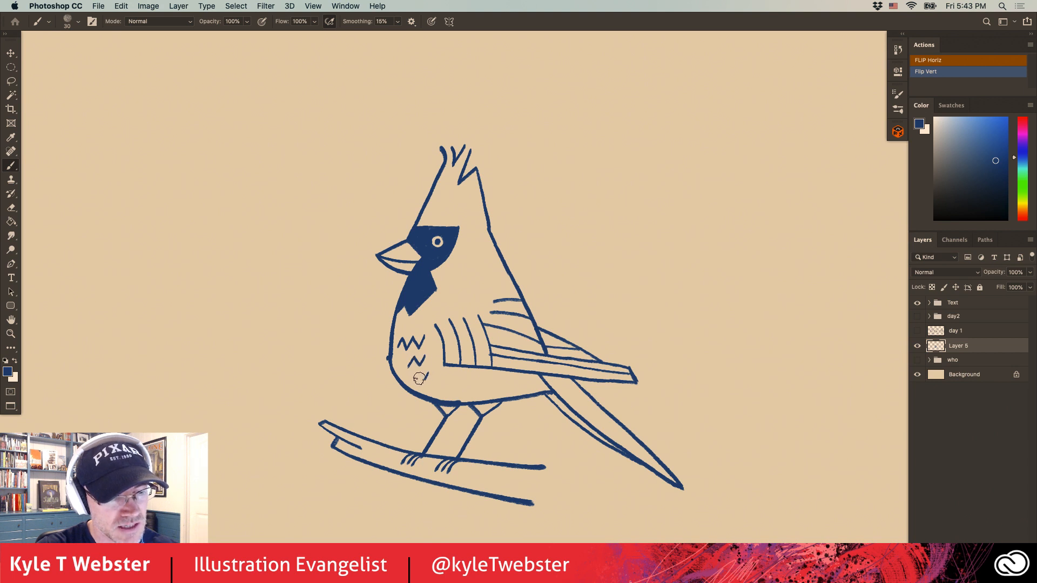
left_click(417, 378)
left_click(419, 326)
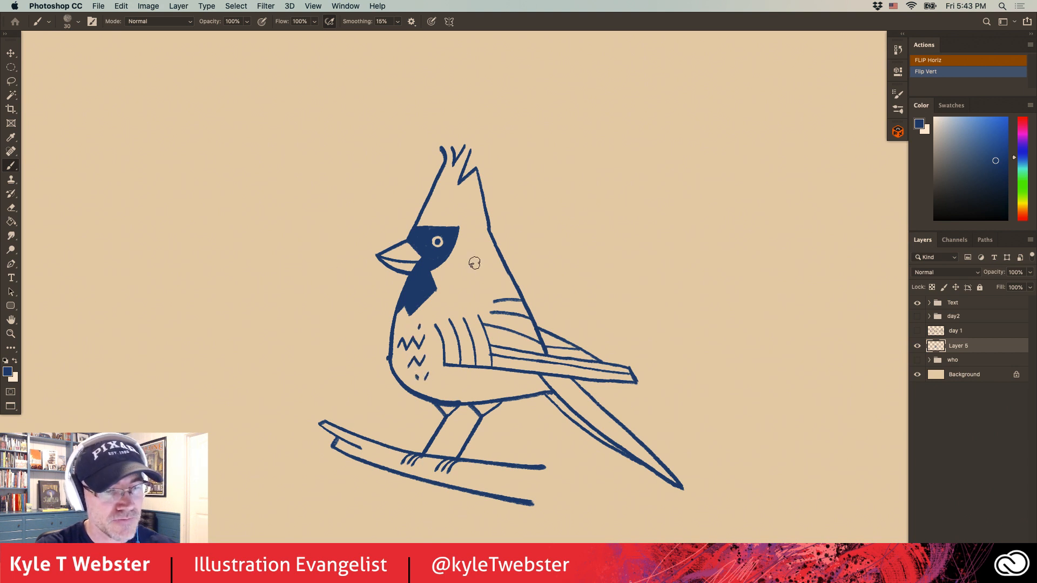
Scatter a few short feather flecks on the neck between the face mask and the back.
left_click_drag(491, 275, 474, 295)
left_click(483, 287)
left_click_drag(468, 272, 473, 277)
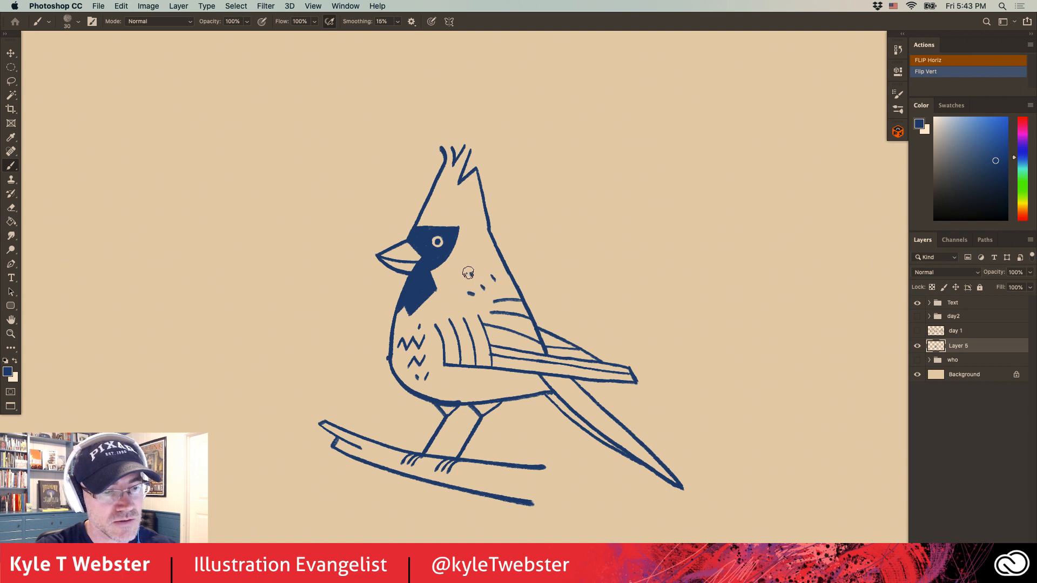
left_click_drag(330, 370, 360, 335)
scroll(378, 327, "down", 1)
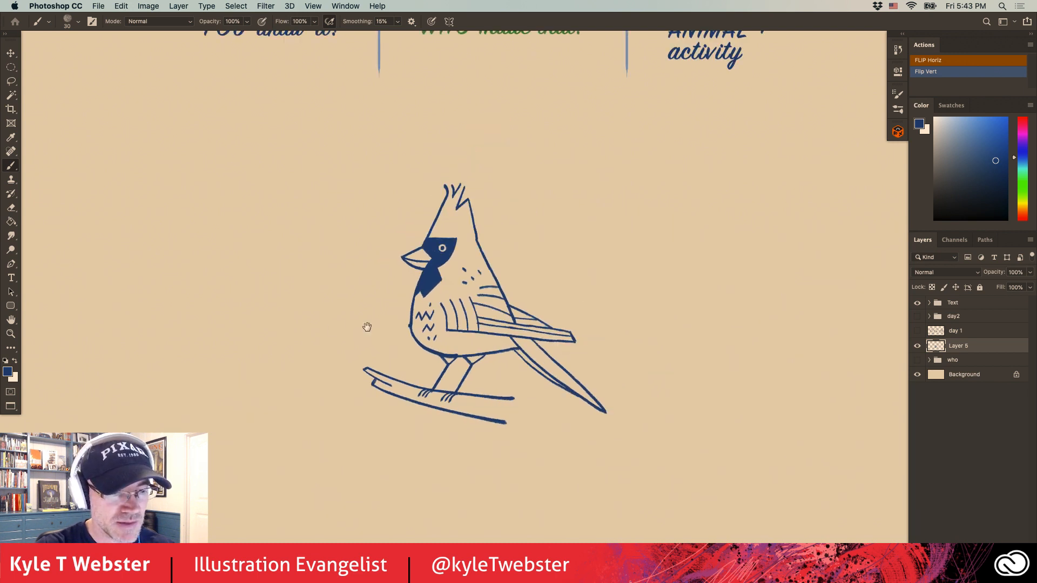
Move the finished bird drawing horizontally to the right side of the canvas, below the "ANIMAL + activity" heading, and return to the Brush tool.
left_click(343, 335, "alt")
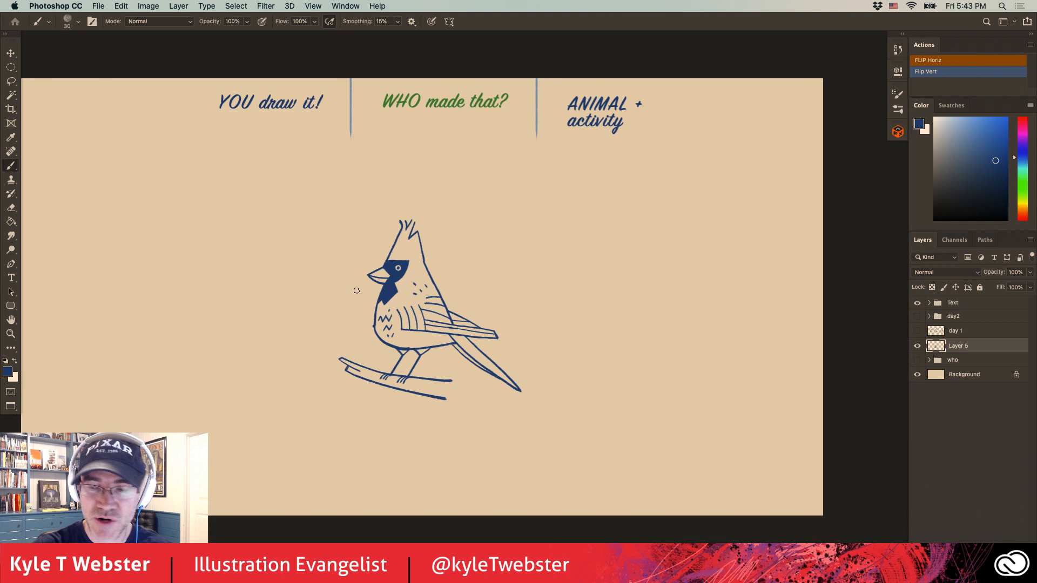
key("v")
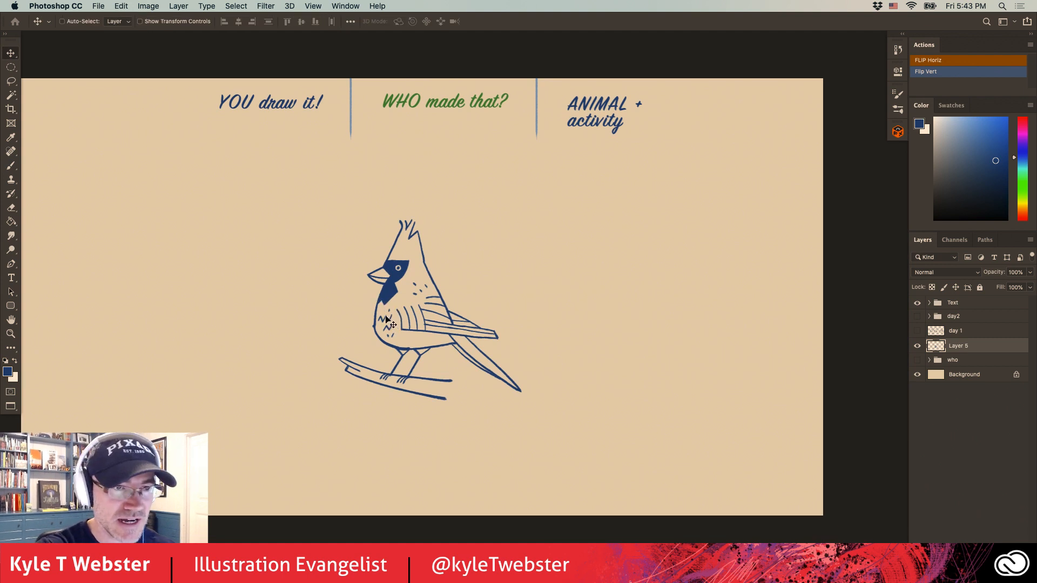
left_click_drag(389, 320, 667, 319)
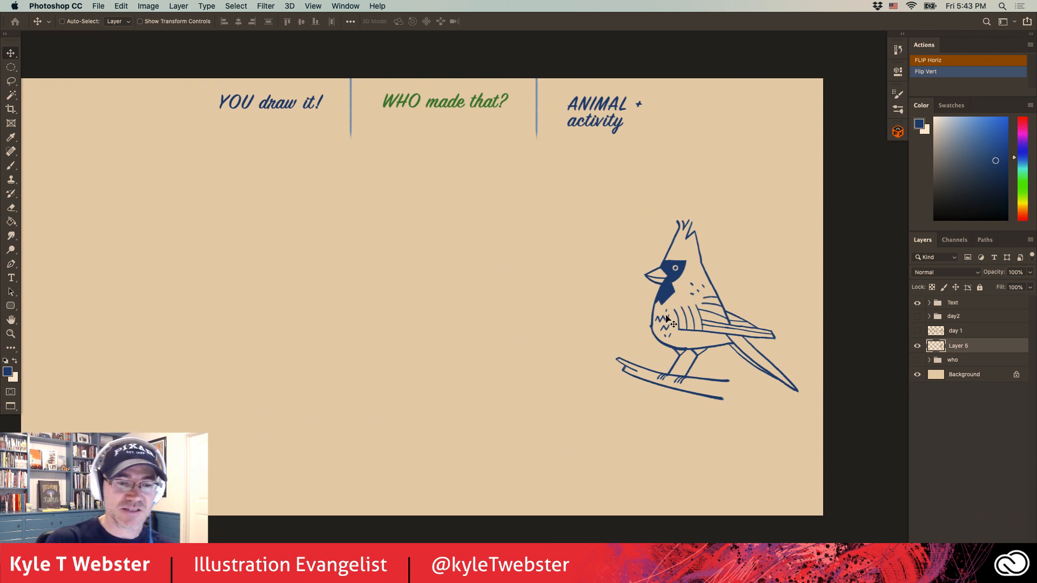
key("b")
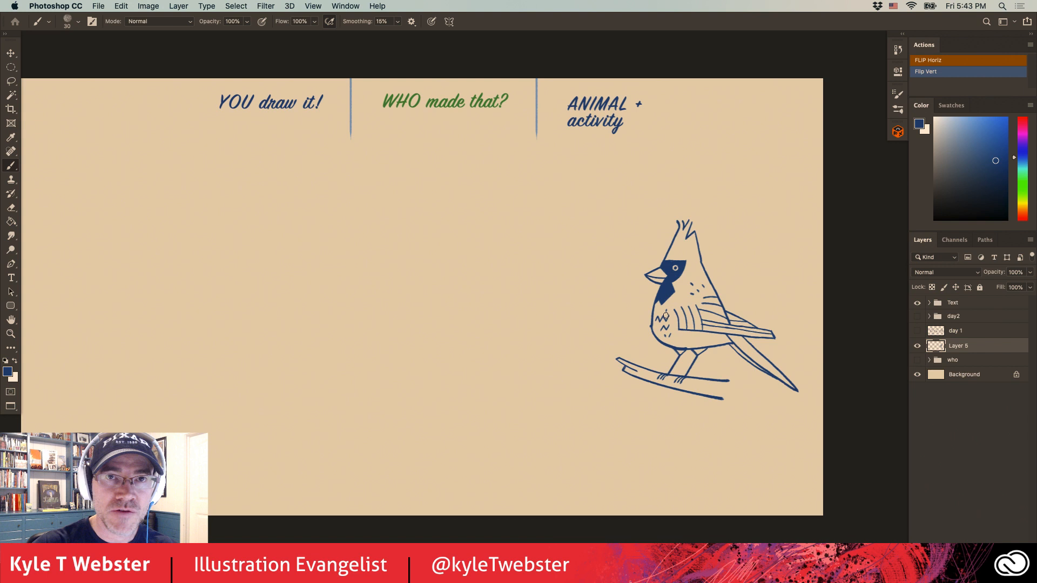
Hide the bird drawing on Layer 5 and show the "who" group with the circular painting detail.
left_click_drag(403, 303, 426, 307)
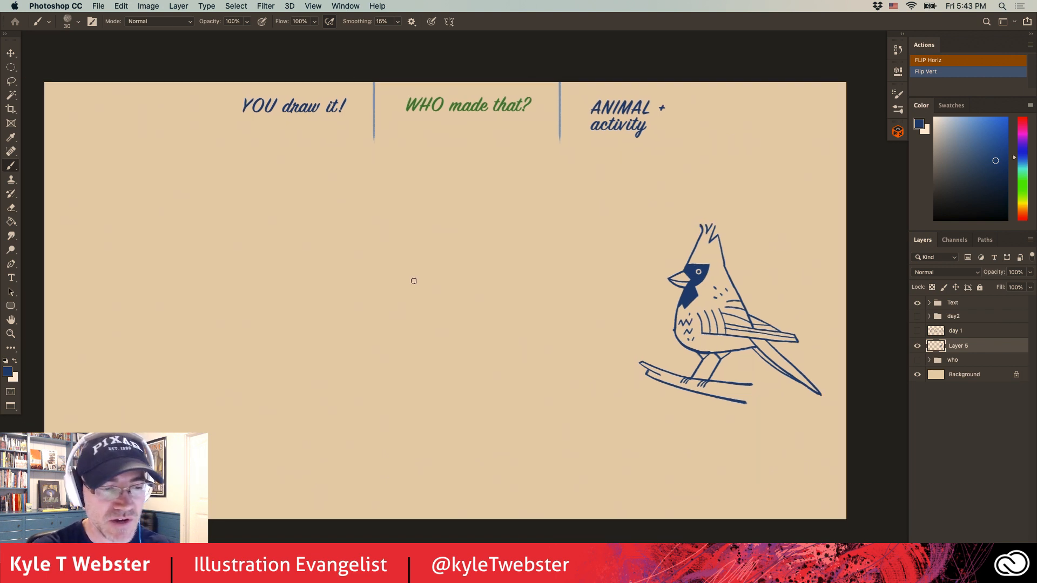
left_click_drag(398, 314, 396, 289)
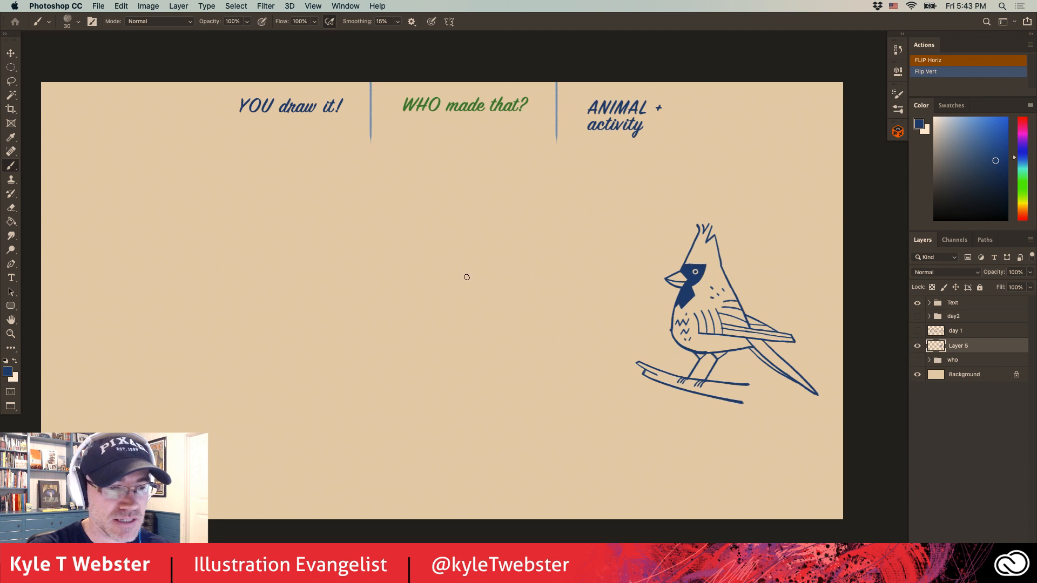
left_click_drag(433, 321, 428, 327)
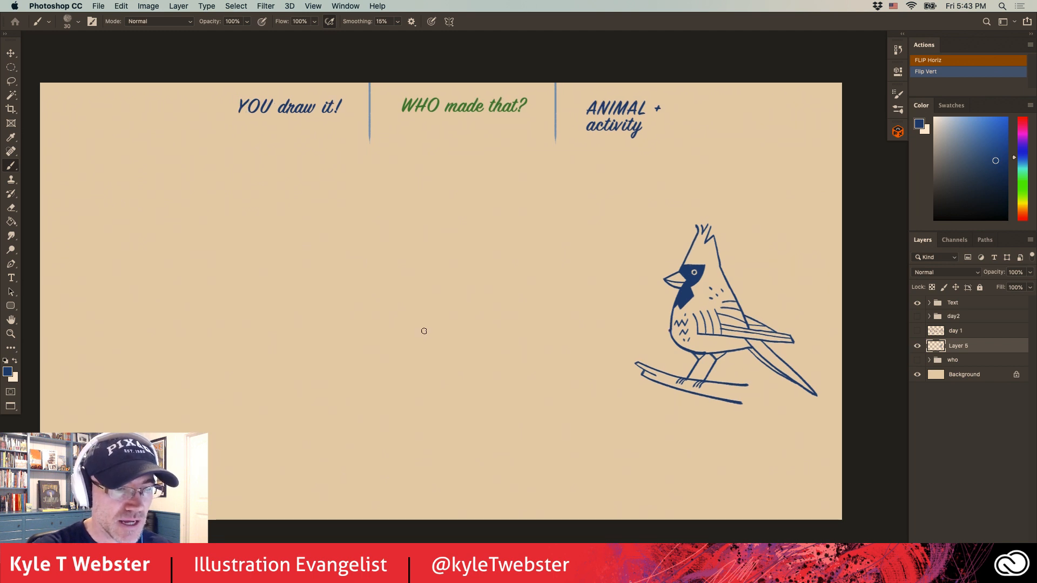
left_click(917, 346)
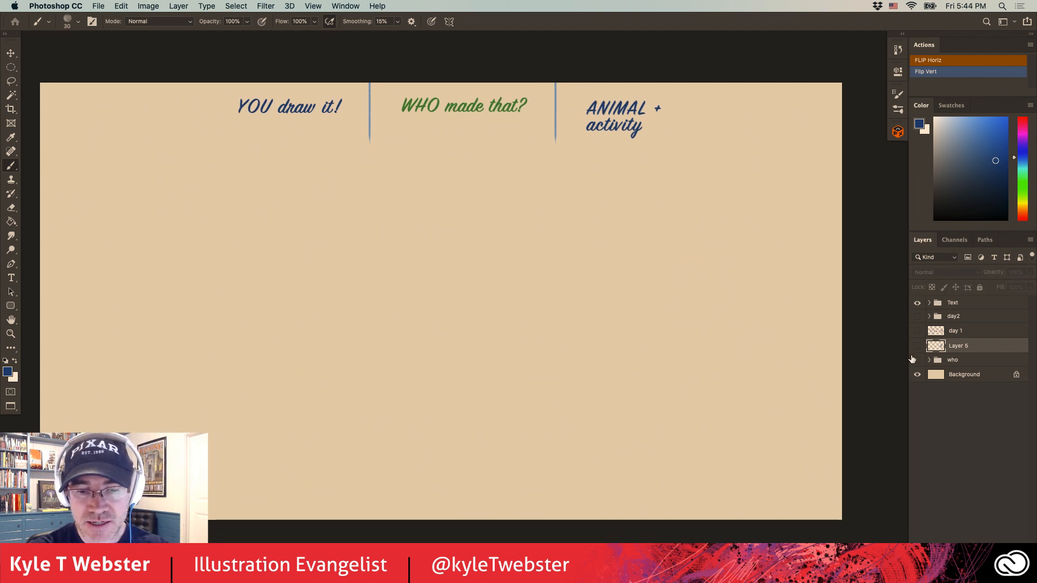
left_click(917, 360)
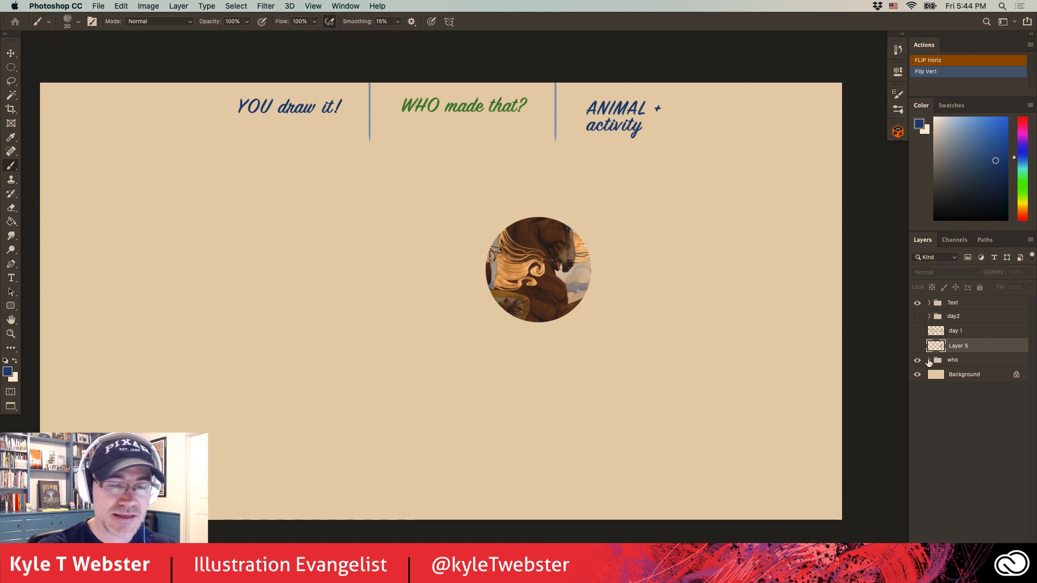
Expand the "who" group and hide its covering Layer 4 to reveal the full painting and caption.
left_click(500, 353)
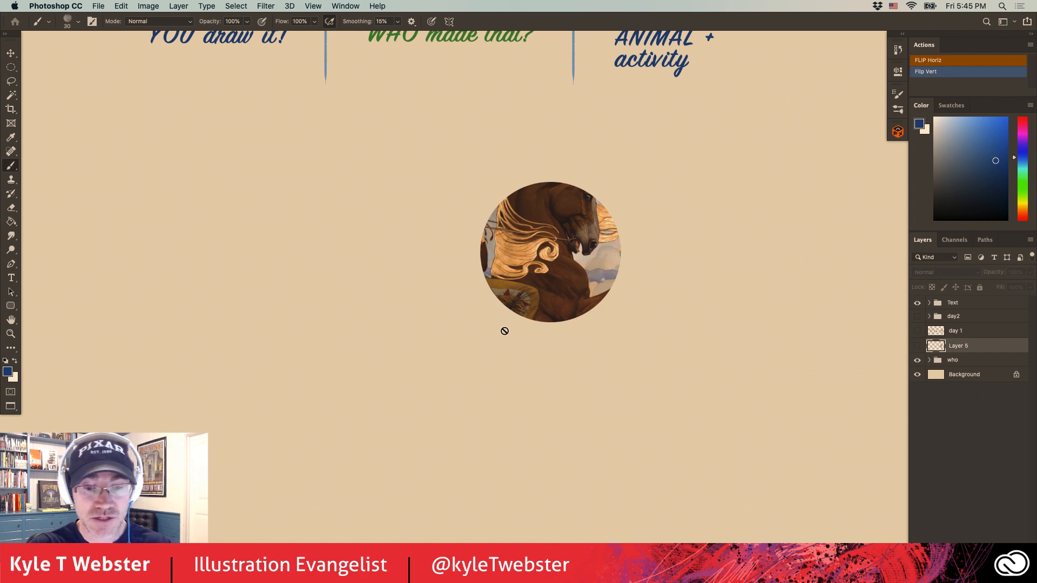
left_click(929, 359)
left_click(918, 375)
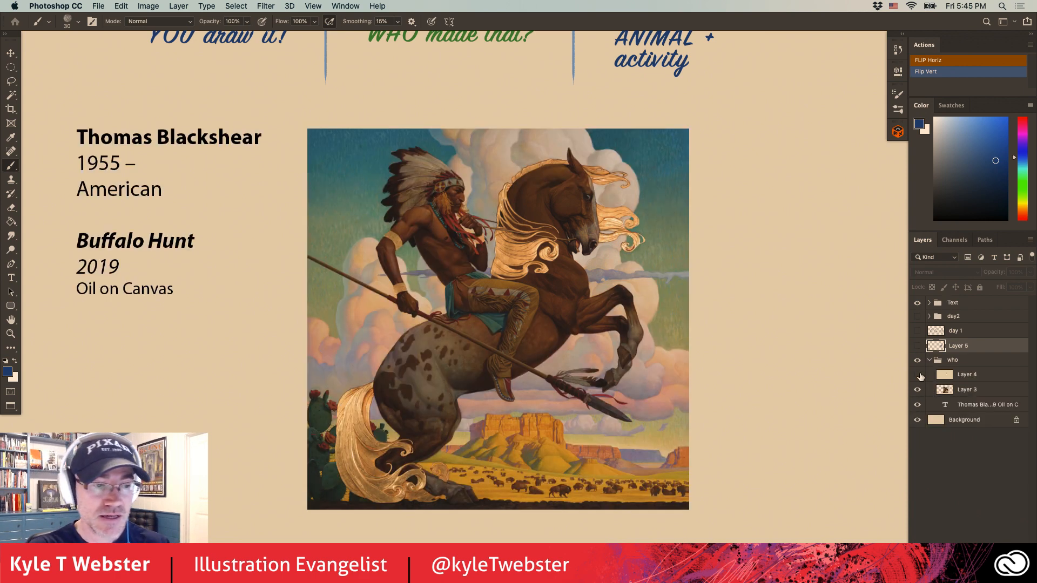
Examine the rider, the rearing horse and the cloudy sky of the "Buffalo Hunt" painting up close.
left_click_drag(372, 363, 402, 367)
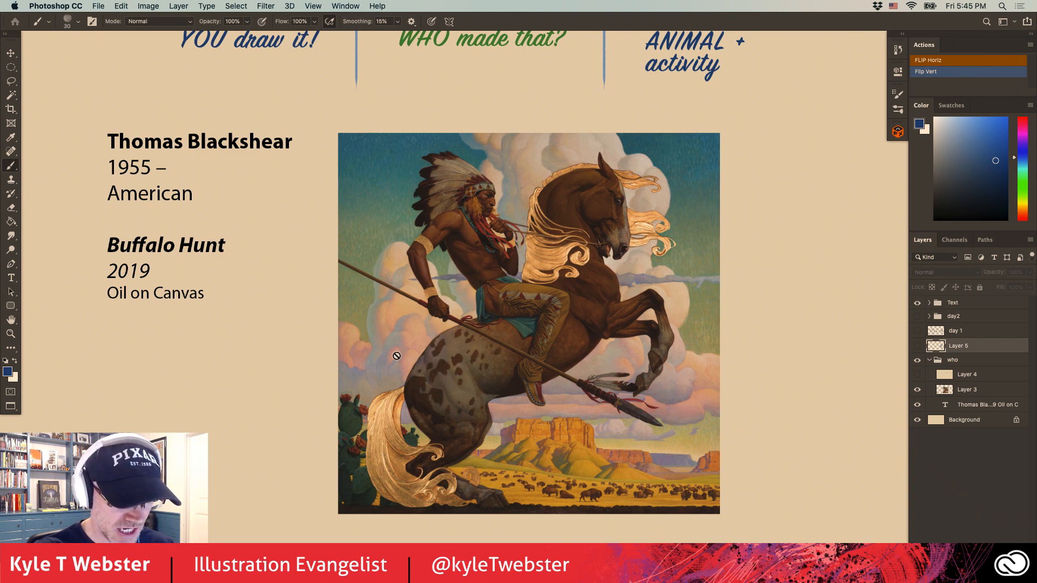
left_click(455, 434, "super")
left_click_drag(435, 430, 368, 465)
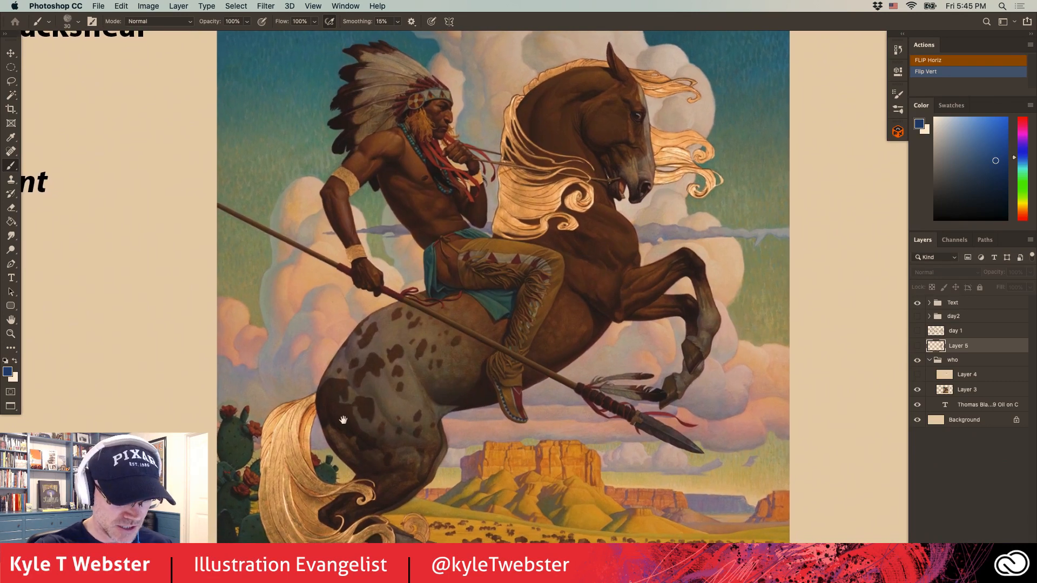
mouse_move(344, 420)
left_mouse_down()
mouse_move(350, 414)
mouse_move(345, 421)
left_mouse_up()
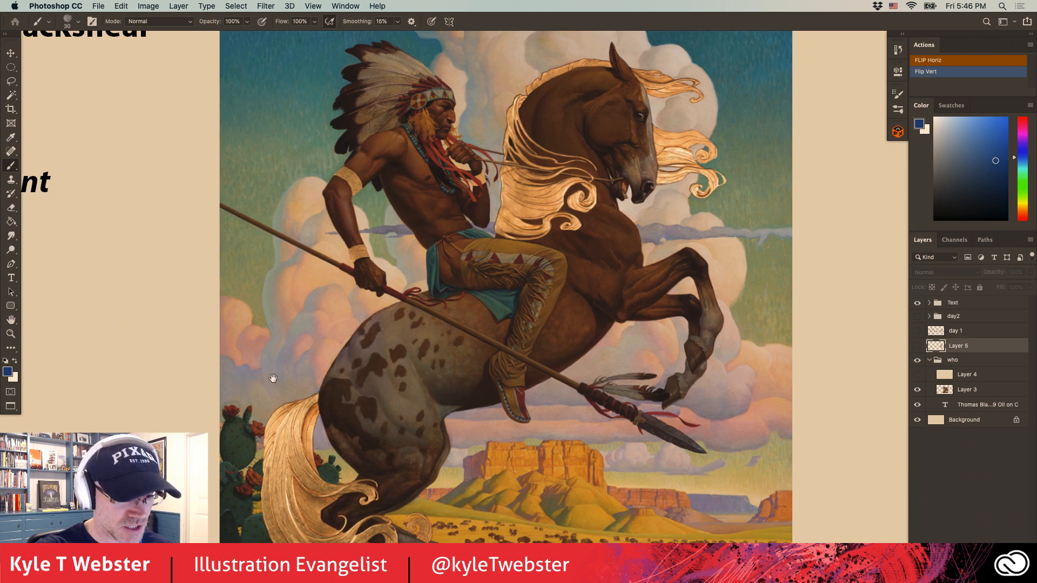
scroll(248, 370, "right", 3)
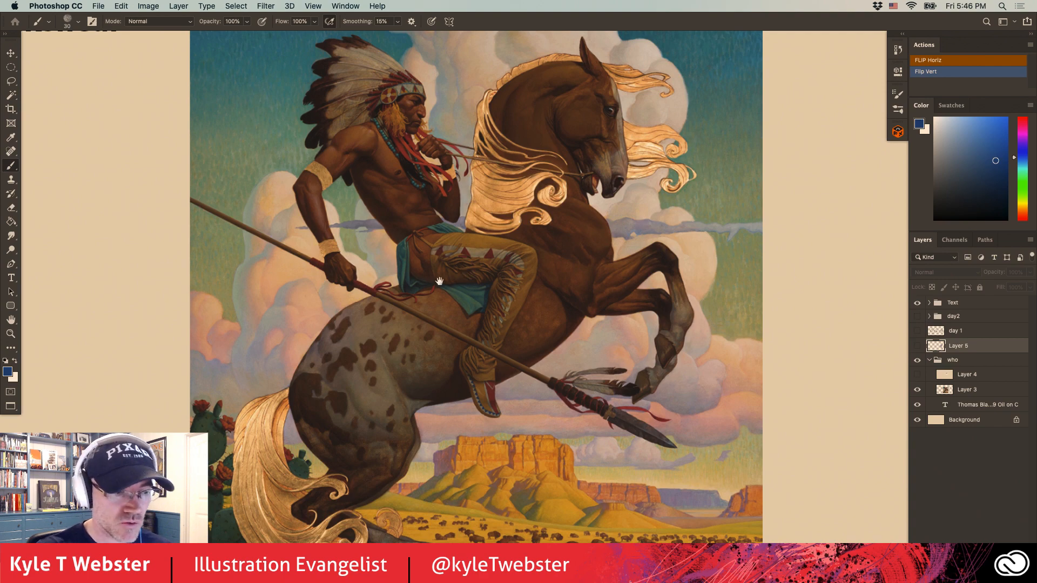
key("super+minus")
left_click_drag(336, 389, 379, 392)
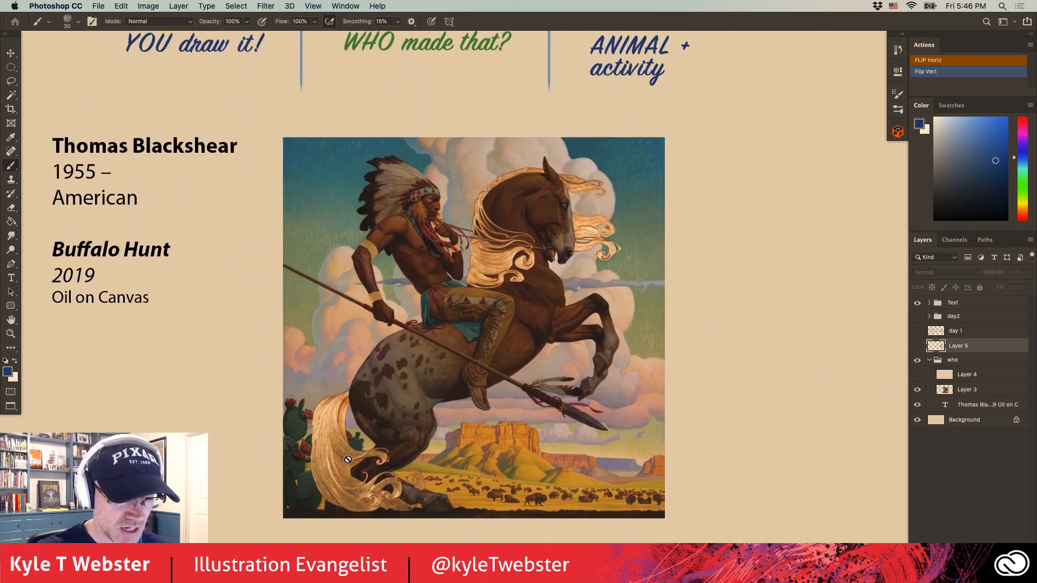
Inspect the painting's lower landscape with the mesas and buffalo herd, then the whole composition, and return to the view with its caption.
left_click(483, 491, "super")
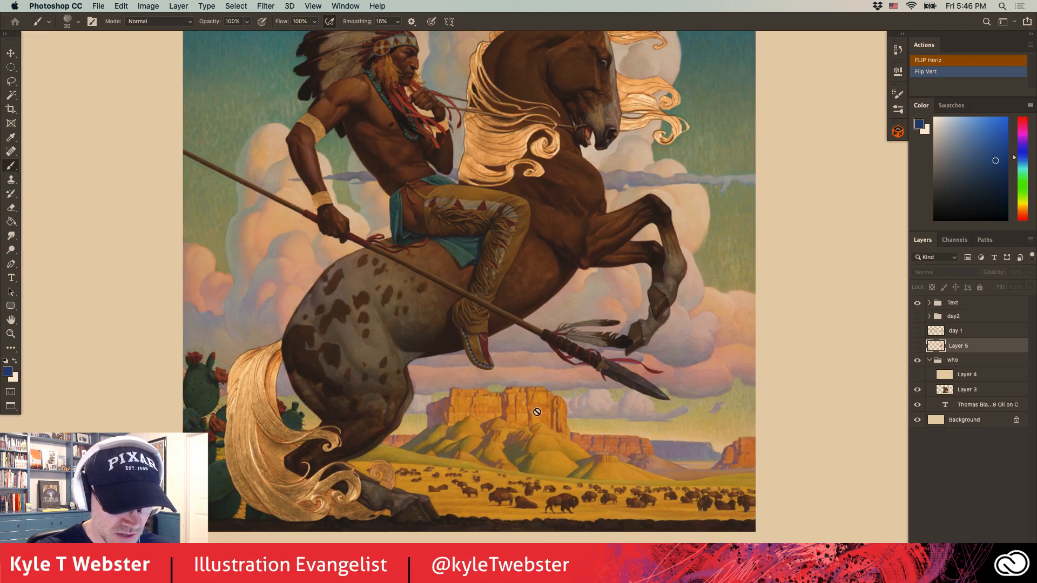
left_click_drag(369, 405, 362, 449)
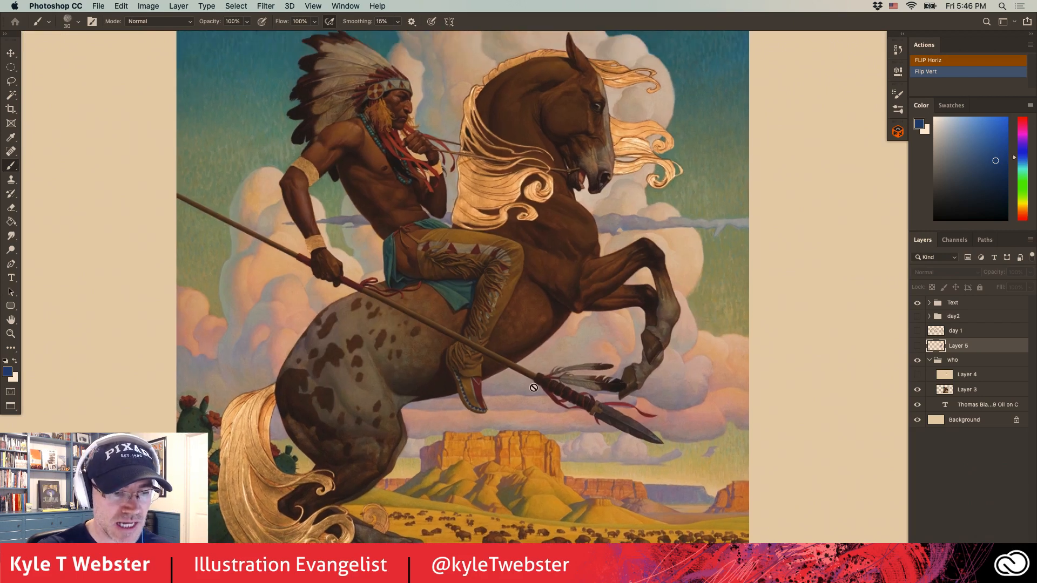
left_click_drag(590, 387, 570, 410)
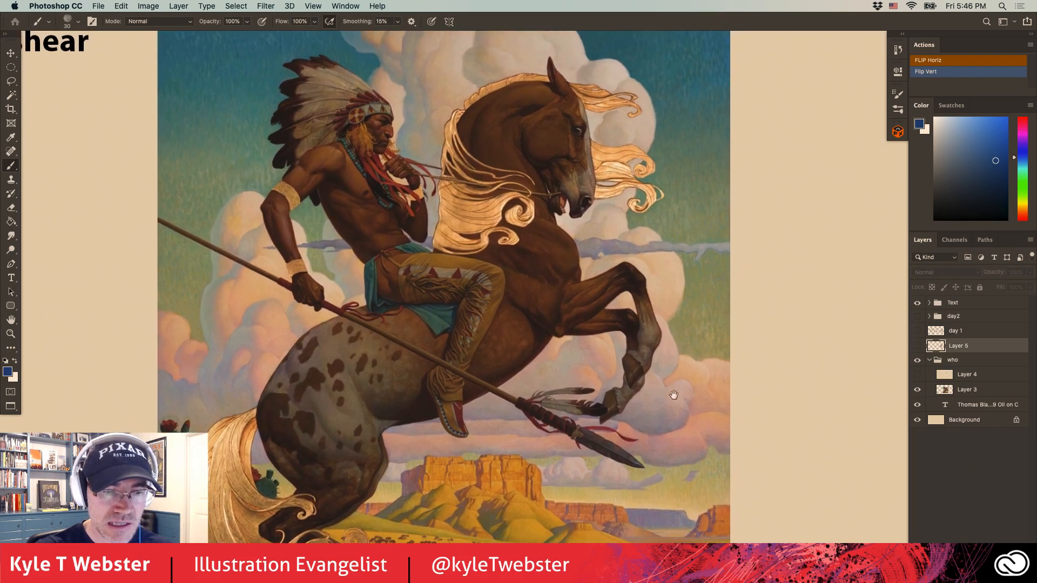
scroll(674, 393, "up", 2)
scroll(341, 319, "down", 5)
scroll(341, 319, "left", 2)
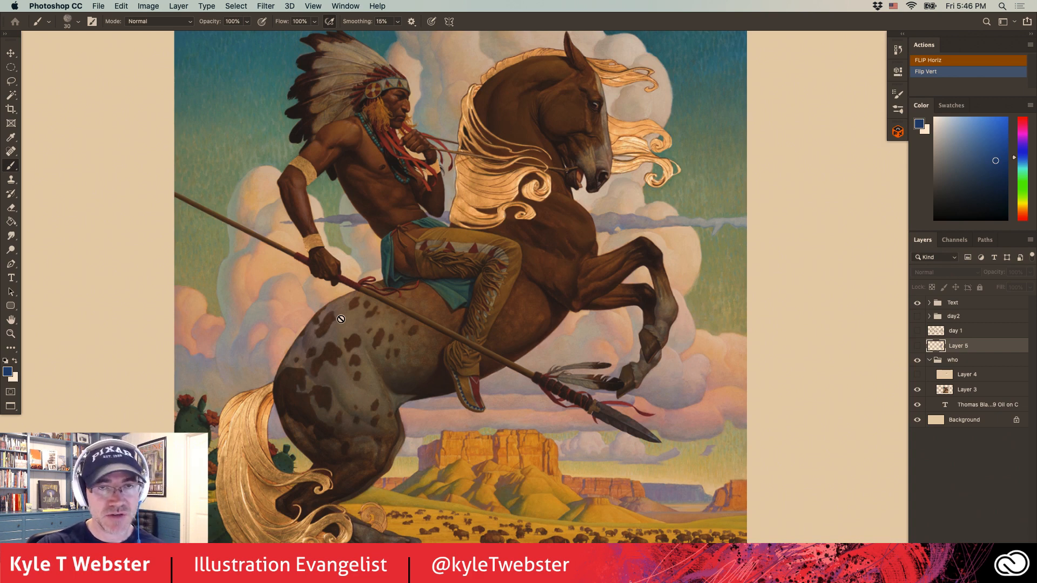
scroll(352, 395, "left", 6)
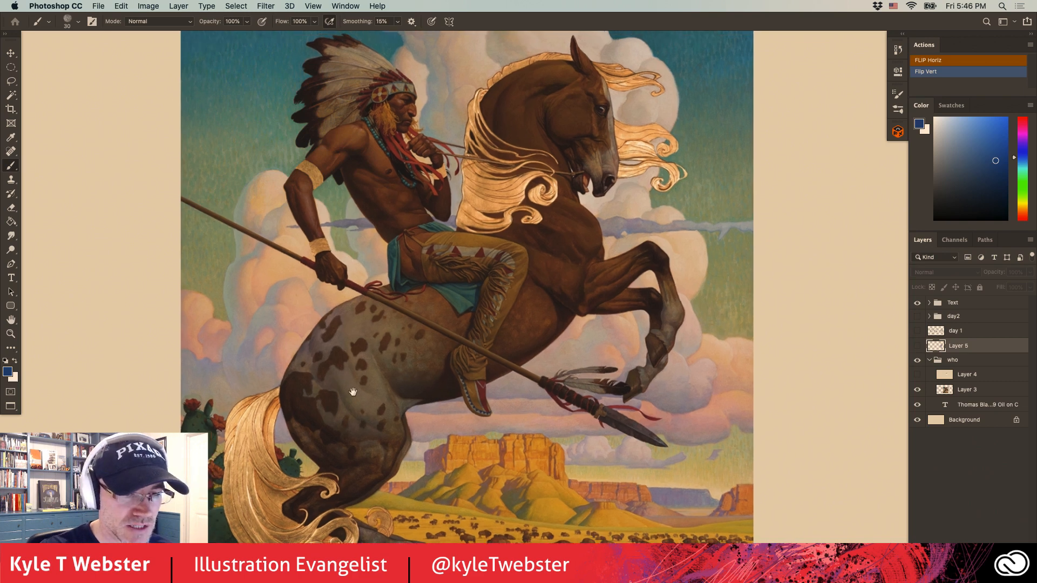
scroll(370, 394, "up", 3)
left_click(409, 404, "alt")
left_click_drag(383, 406, 427, 394)
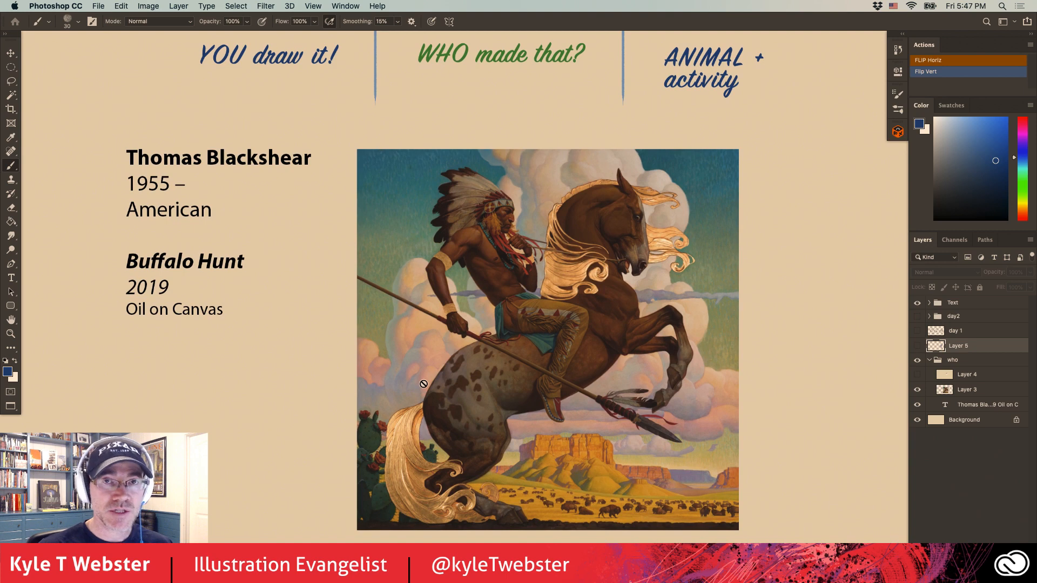
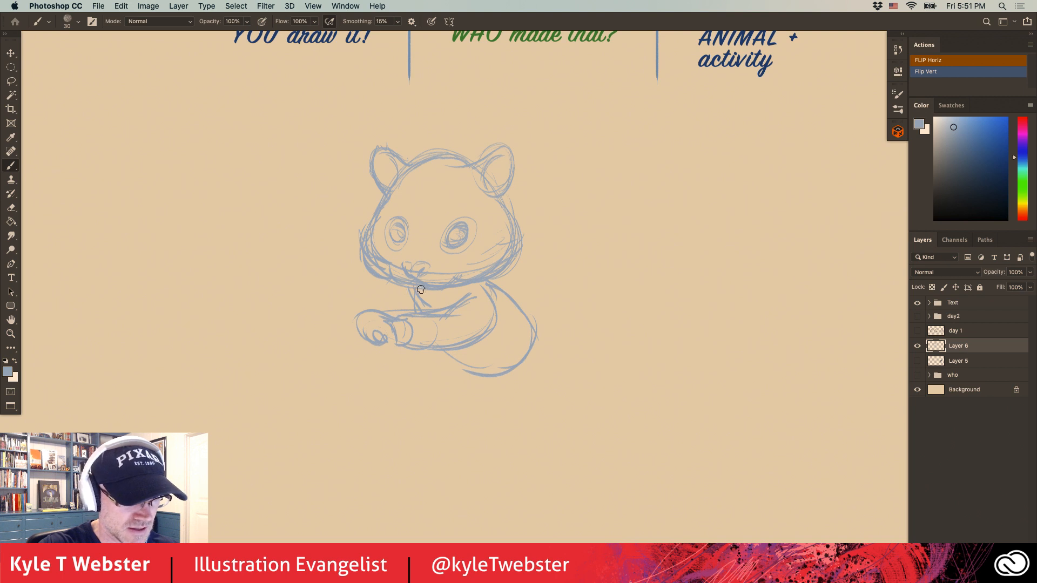
Sketch the animal's rear arm and hand extending behind the body, and rough in the chest and belly contours.
mouse_move(521, 272)
left_mouse_down()
mouse_move(491, 285)
mouse_move(510, 285)
mouse_move(529, 272)
left_mouse_up()
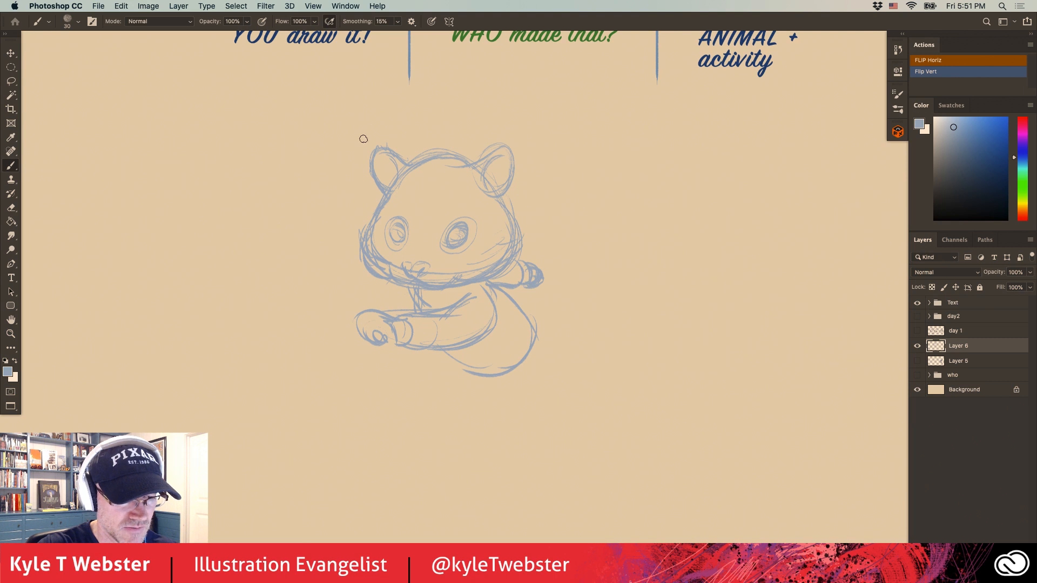
left_click_drag(449, 311, 367, 319)
left_click_drag(433, 328, 460, 350)
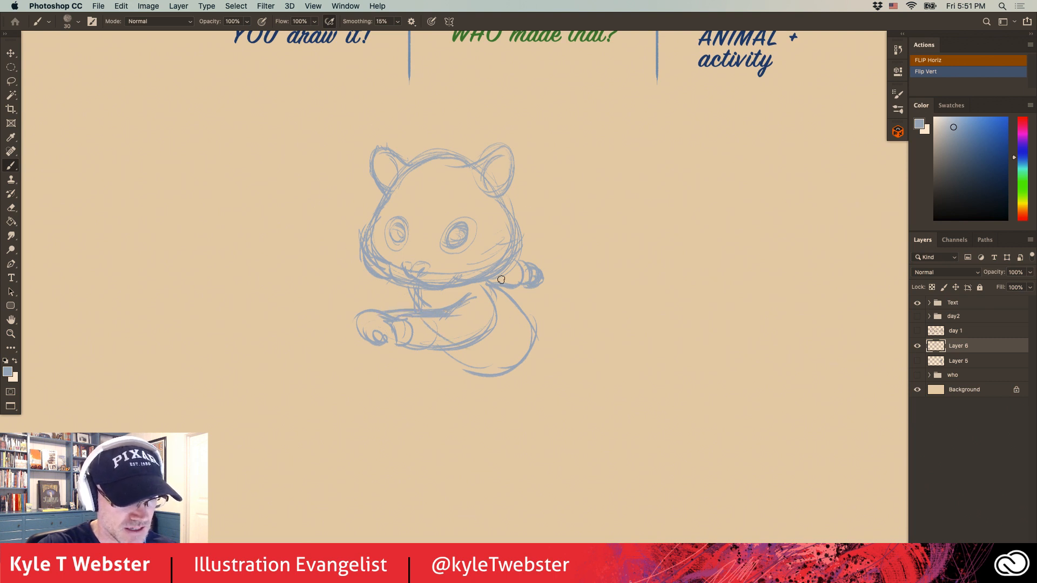
mouse_move(504, 291)
left_mouse_down()
mouse_move(520, 332)
mouse_move(510, 369)
mouse_move(462, 361)
mouse_move(417, 320)
left_mouse_up()
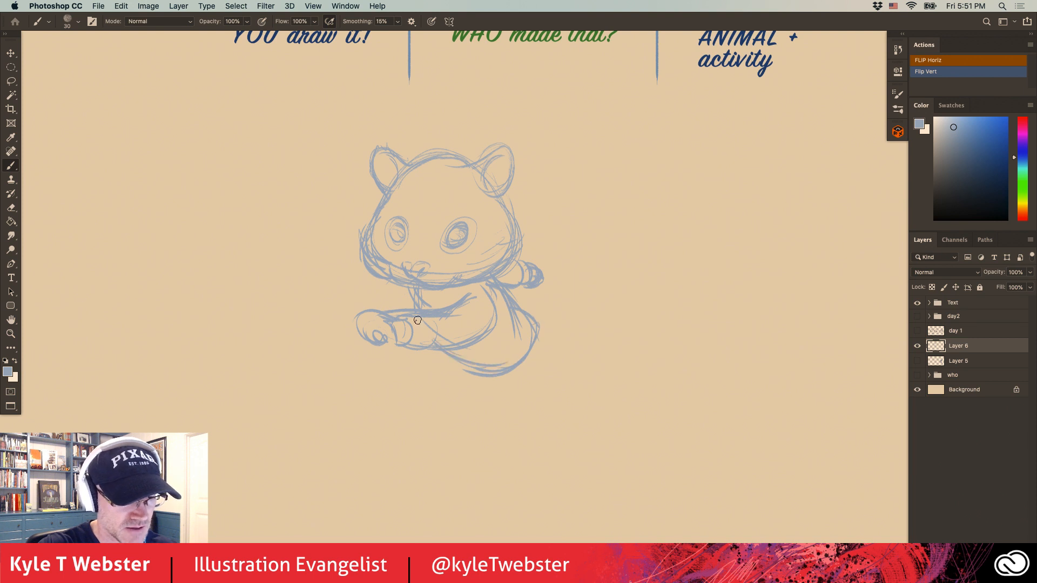
Rough in the hips and thighs below the belly, with long guide strokes for the trailing leg.
mouse_move(533, 322)
left_mouse_down()
mouse_move(543, 349)
mouse_move(442, 419)
left_mouse_up()
left_click_drag(546, 343, 465, 442)
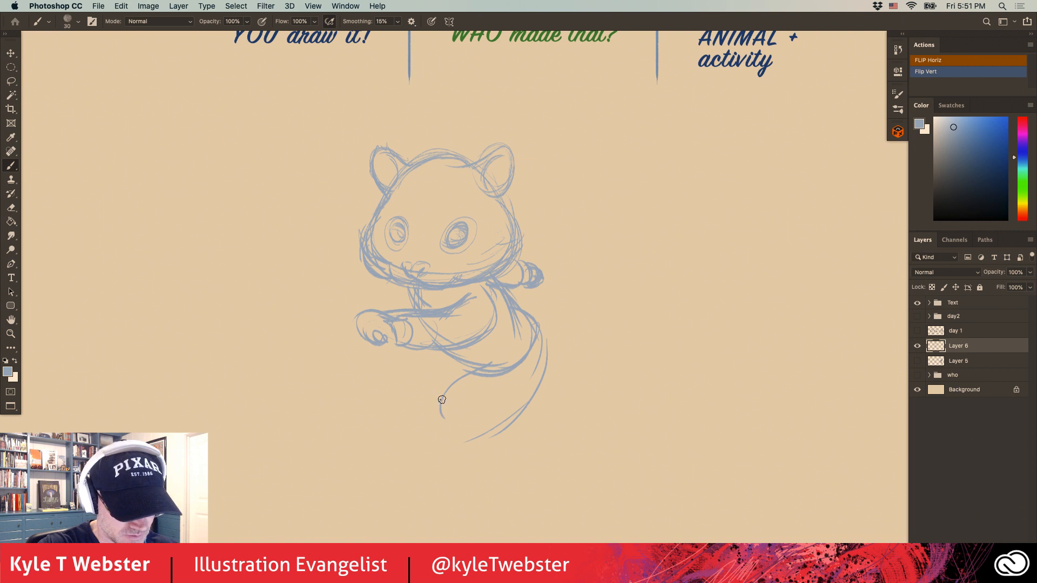
left_click_drag(442, 400, 446, 433)
left_click_drag(468, 373, 562, 415)
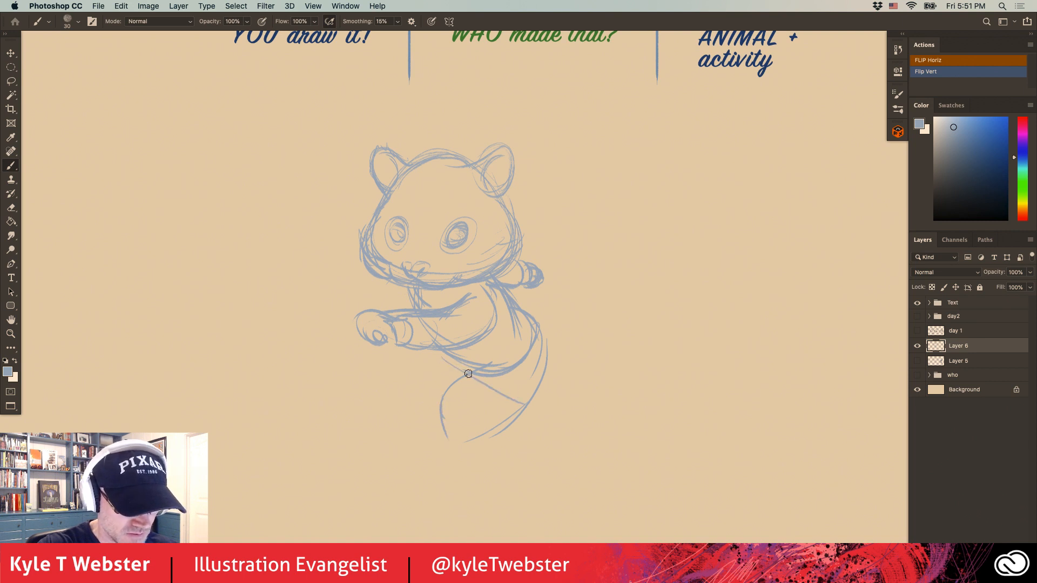
left_click_drag(483, 377, 562, 427)
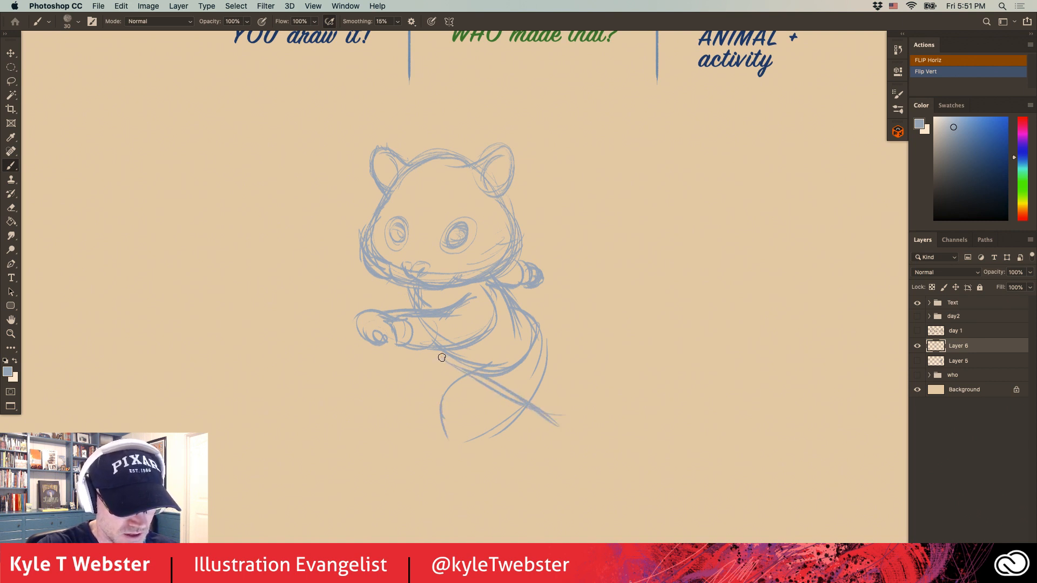
Sketch the bent front leg and its foot wearing a wheeled roller skate.
mouse_move(418, 375)
left_mouse_down()
mouse_move(413, 403)
mouse_move(403, 398)
mouse_move(422, 424)
left_mouse_up()
mouse_move(489, 391)
left_mouse_down()
mouse_move(441, 409)
mouse_move(440, 401)
left_mouse_up()
mouse_move(421, 408)
left_mouse_down()
mouse_move(449, 406)
mouse_move(441, 416)
mouse_move(454, 403)
mouse_move(453, 431)
mouse_move(416, 408)
mouse_move(445, 436)
left_mouse_up()
mouse_move(417, 409)
left_mouse_down()
mouse_move(457, 426)
mouse_move(466, 469)
mouse_move(473, 458)
mouse_move(399, 475)
mouse_move(431, 444)
mouse_move(405, 463)
left_mouse_up()
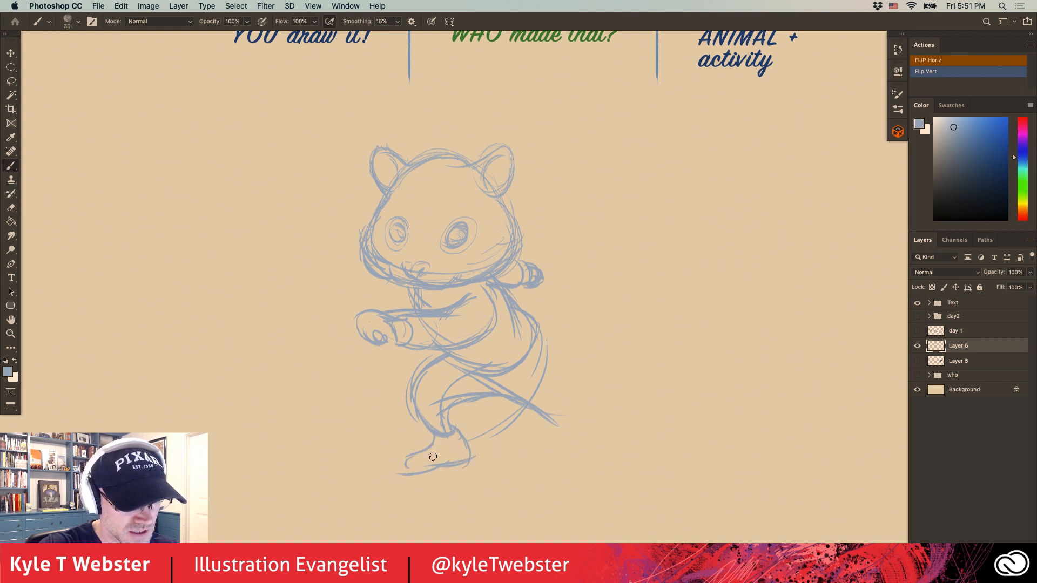
mouse_move(465, 450)
left_mouse_down()
mouse_move(406, 469)
mouse_move(469, 448)
left_mouse_up()
mouse_move(420, 473)
left_mouse_down()
mouse_move(427, 482)
mouse_move(468, 468)
left_mouse_up()
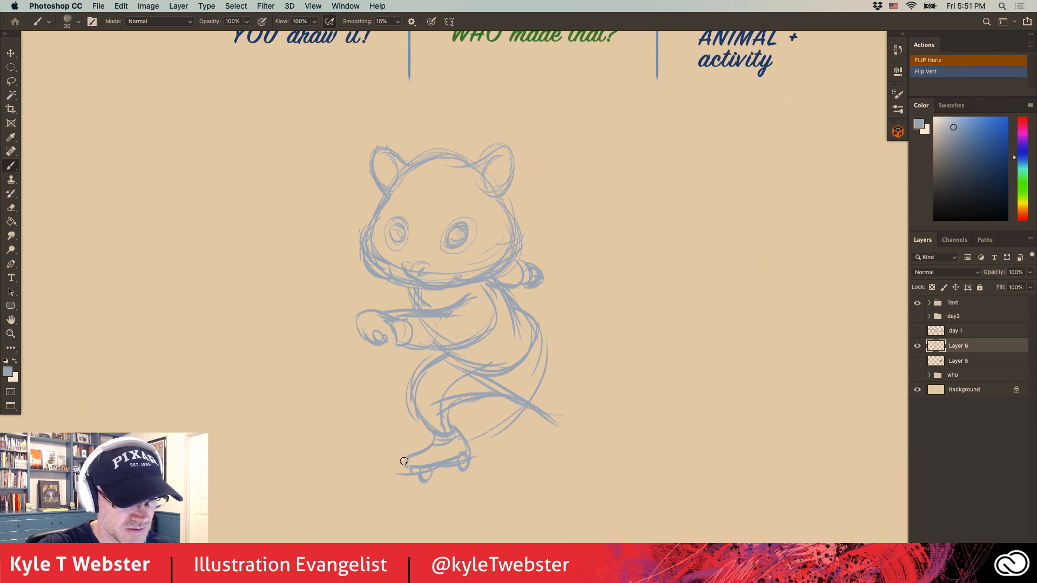
Sketch the trailing leg stretched back to its raised foot, and reinforce the waist and belly lines.
mouse_move(557, 422)
left_mouse_down()
mouse_move(582, 403)
mouse_move(551, 359)
mouse_move(547, 375)
mouse_move(580, 397)
mouse_move(564, 409)
left_mouse_up()
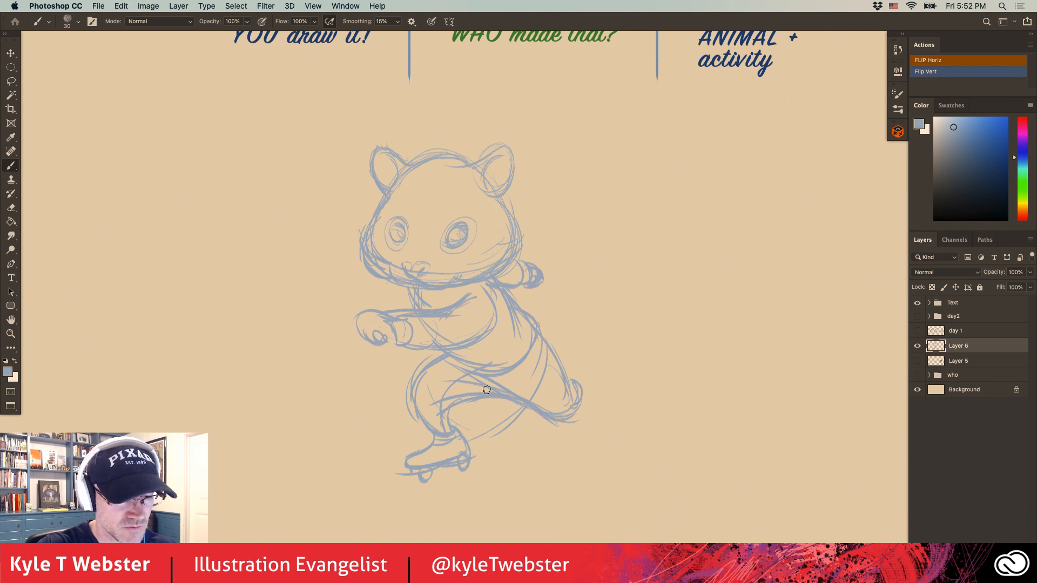
mouse_move(560, 363)
left_mouse_down()
mouse_move(509, 293)
mouse_move(553, 347)
left_mouse_up()
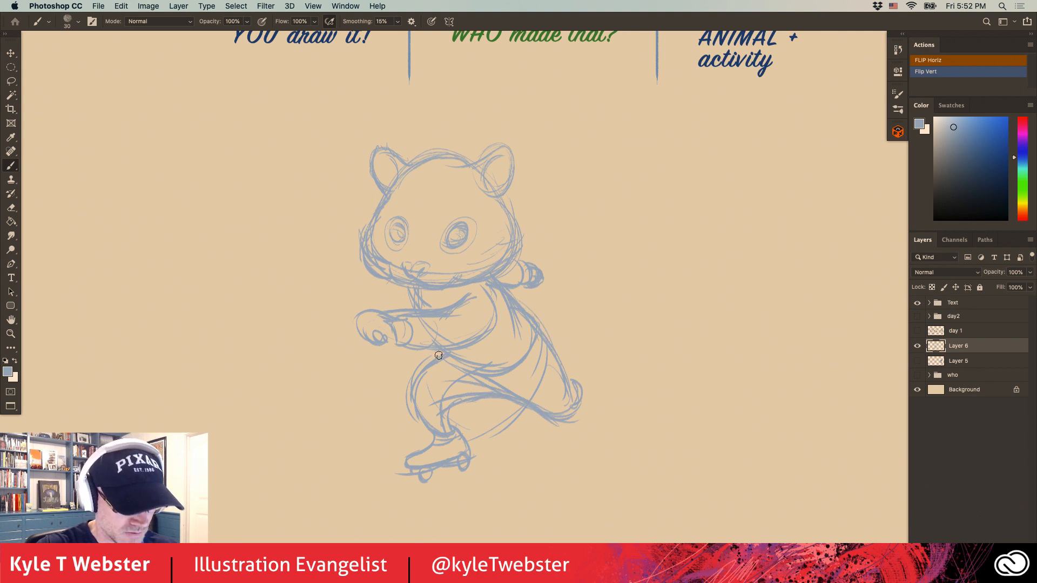
mouse_move(432, 345)
left_mouse_down()
mouse_move(440, 365)
mouse_move(501, 374)
mouse_move(540, 343)
left_mouse_up()
left_click_drag(419, 324, 451, 363)
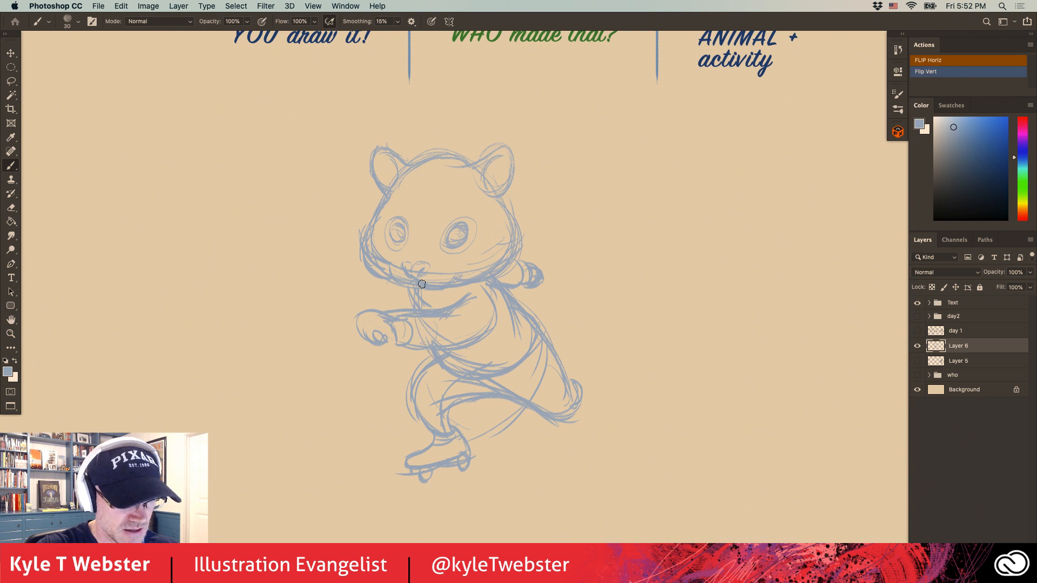
Strengthen the curve of the back down to the trailing leg and firm up the thigh lines.
left_click_drag(530, 297, 540, 325)
mouse_move(506, 285)
left_mouse_down()
mouse_move(536, 319)
mouse_move(569, 401)
left_mouse_up()
left_click_drag(523, 409, 495, 399)
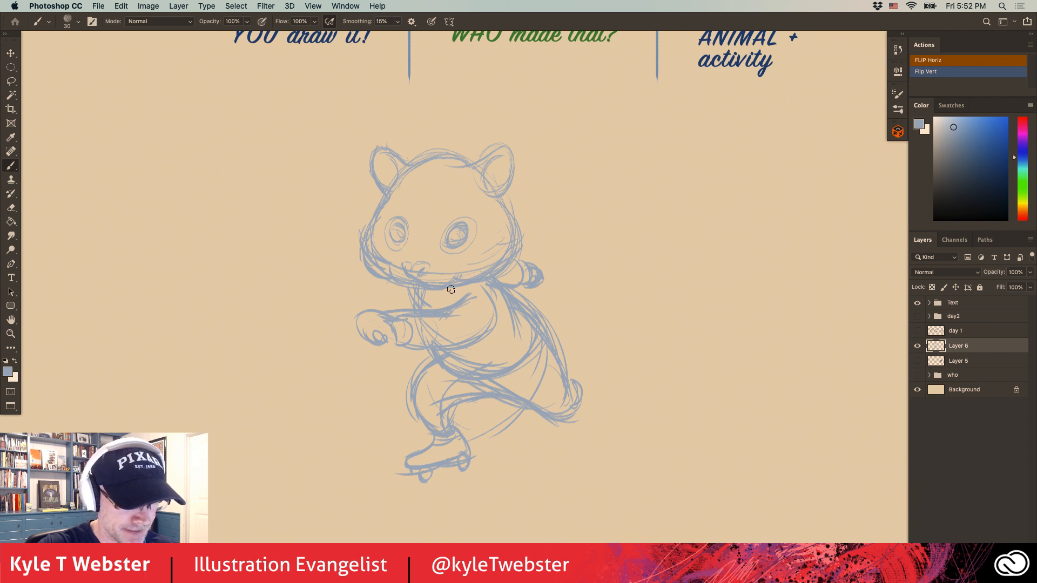
Sketch a roller skate on the trailing foot, tighten the front skate, and add two curved strokes behind the body.
mouse_move(583, 369)
left_mouse_down()
mouse_move(605, 396)
mouse_move(590, 370)
mouse_move(594, 389)
mouse_move(575, 391)
mouse_move(583, 398)
mouse_move(585, 380)
mouse_move(596, 378)
mouse_move(583, 361)
mouse_move(622, 404)
left_mouse_up()
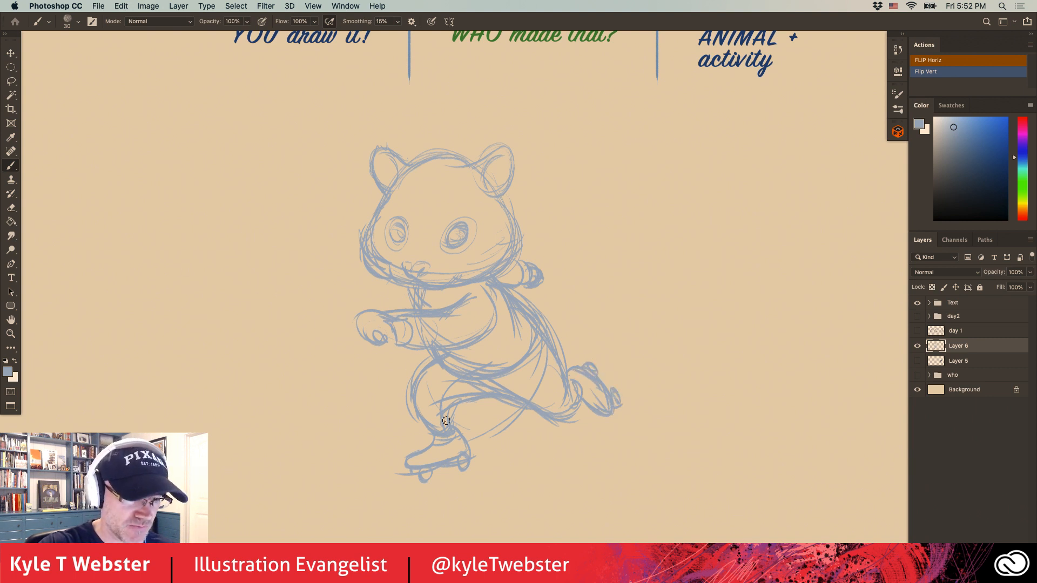
left_click_drag(463, 446, 409, 464)
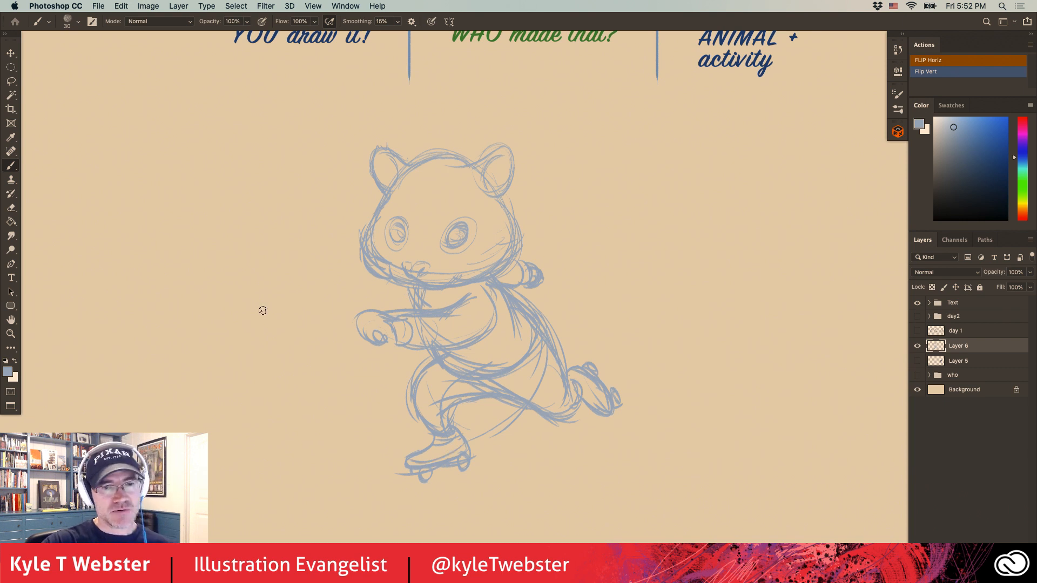
left_click_drag(352, 330, 336, 339)
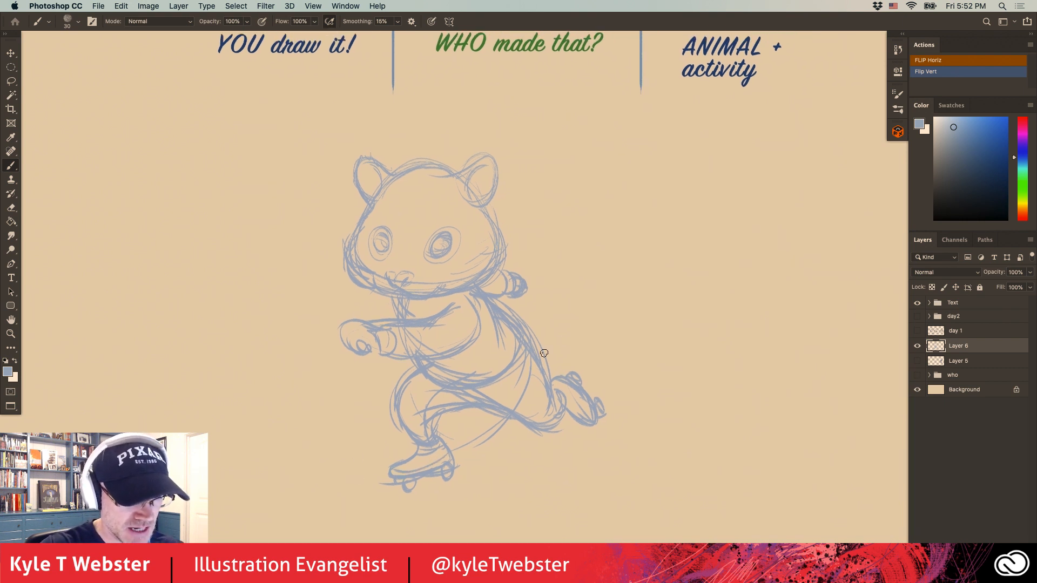
mouse_move(568, 331)
left_mouse_down()
mouse_move(642, 278)
mouse_move(564, 309)
left_mouse_up()
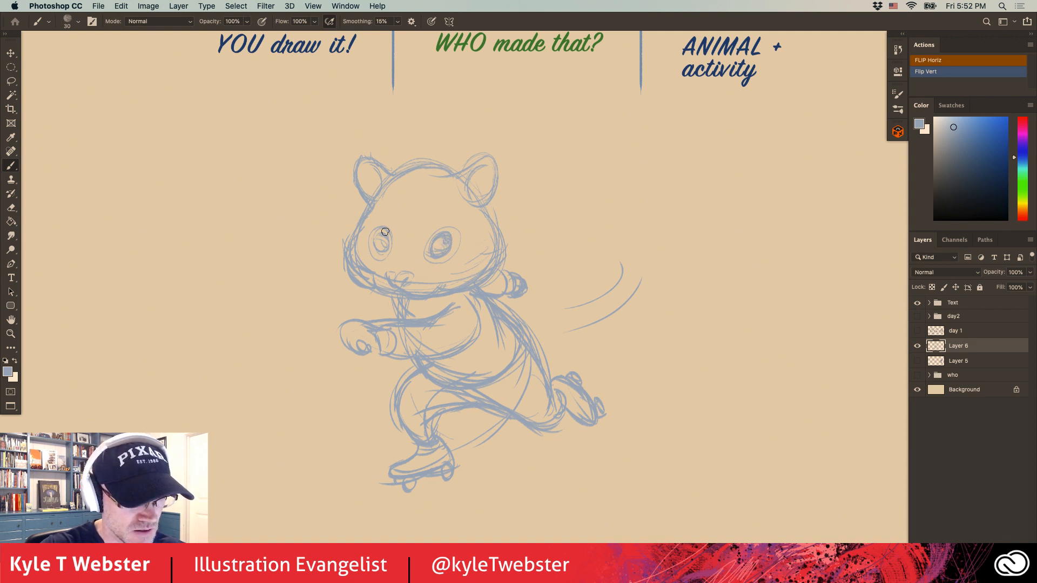
Darken and reshape the eyes and nose, and sketch arched eyebrows above both eyes.
left_click_drag(388, 246, 373, 243)
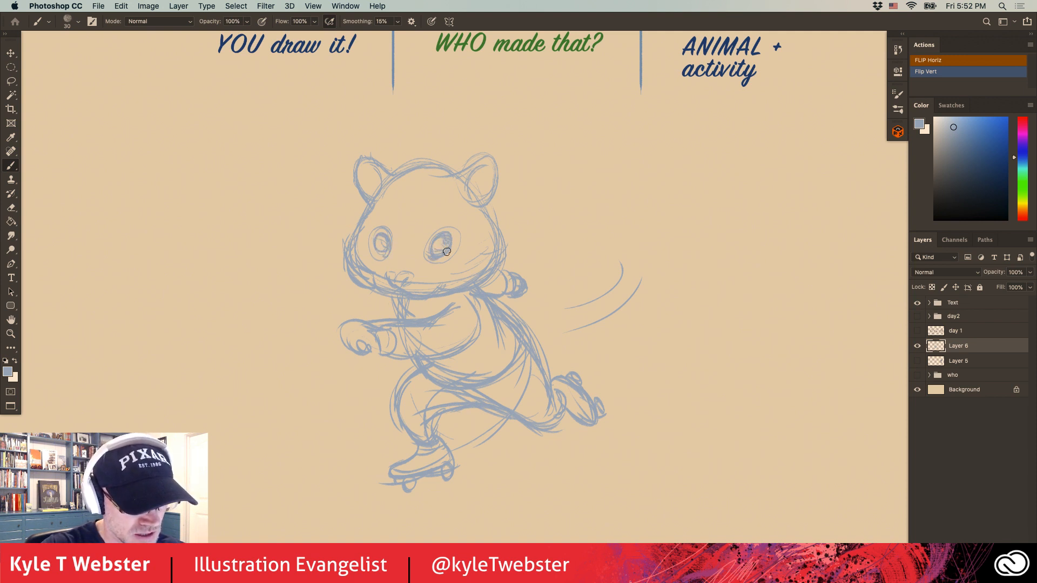
mouse_move(447, 252)
left_mouse_down()
mouse_move(428, 261)
mouse_move(438, 239)
mouse_move(426, 249)
mouse_move(380, 235)
left_mouse_up()
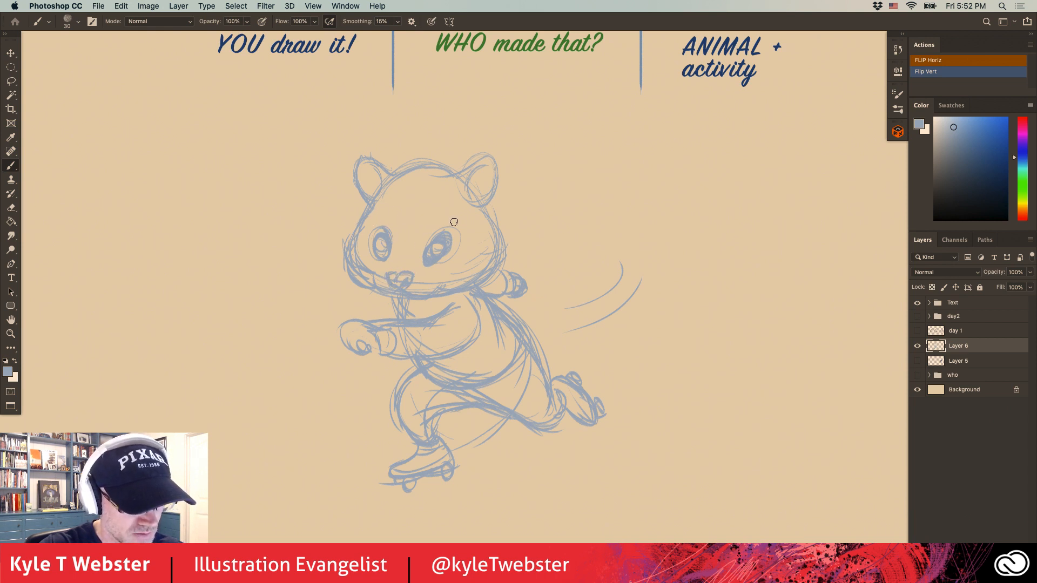
mouse_move(454, 222)
left_mouse_down()
mouse_move(432, 238)
mouse_move(439, 222)
mouse_move(371, 217)
left_mouse_up()
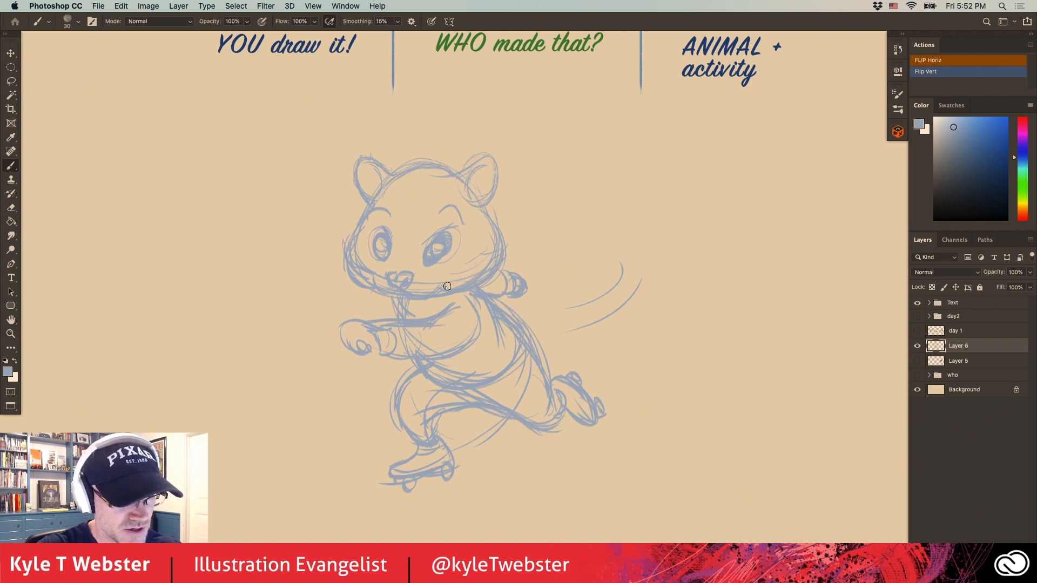
Firm up the ears and head outline, and define the fingers of the forward hand.
mouse_move(457, 178)
left_mouse_down()
mouse_move(496, 158)
mouse_move(503, 167)
mouse_move(477, 210)
left_mouse_up()
left_click_drag(489, 161, 457, 183)
mouse_move(382, 180)
left_mouse_down()
mouse_move(361, 156)
mouse_move(360, 219)
mouse_move(381, 289)
left_mouse_up()
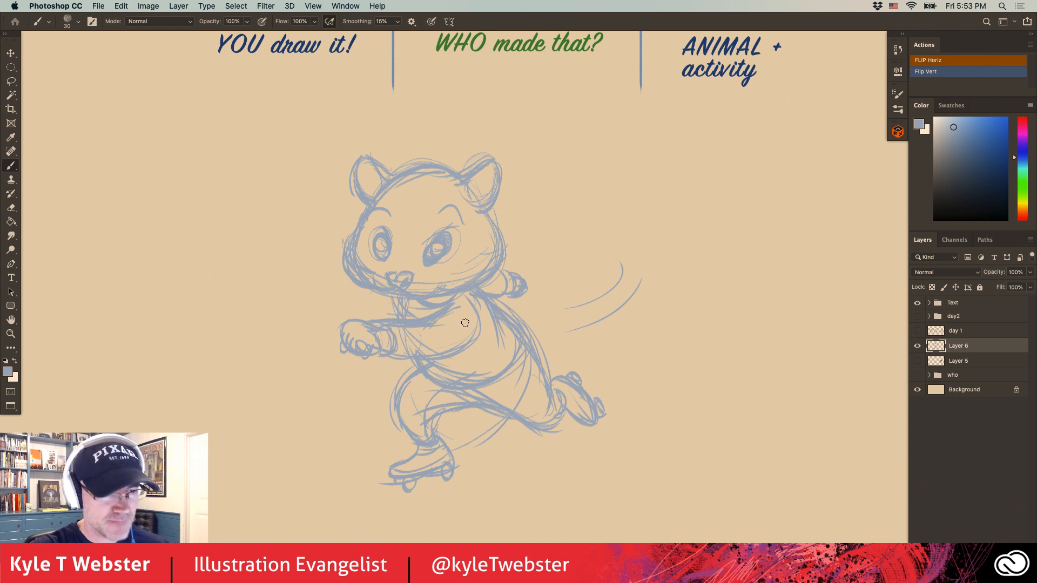
Add a new layer above the sketch and set a very dark navy brush colour based on the "ANIMAL + activity" lettering.
left_click(999, 576)
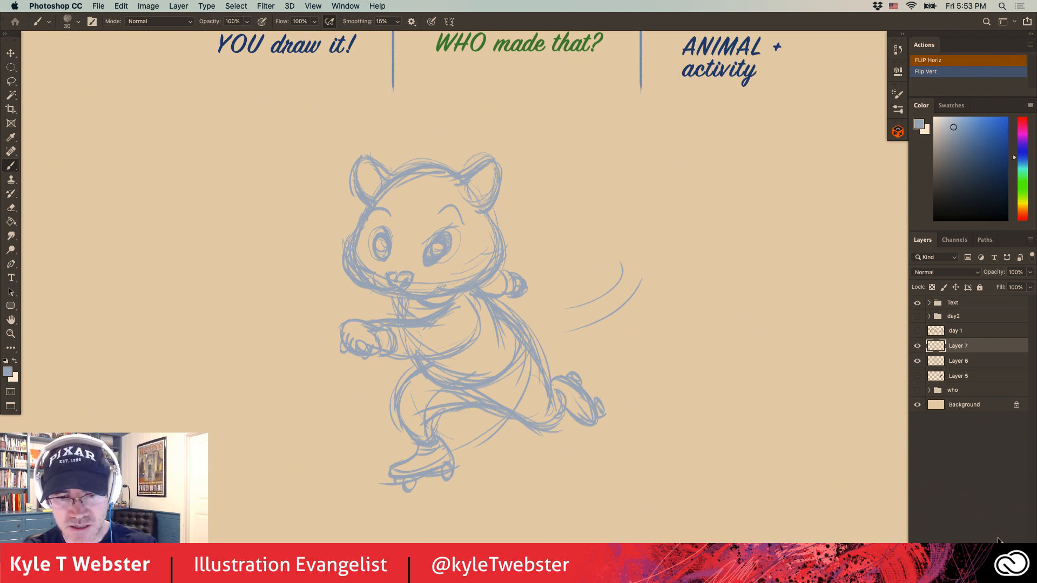
scroll(675, 48, "up", 1)
left_click(675, 48, "alt")
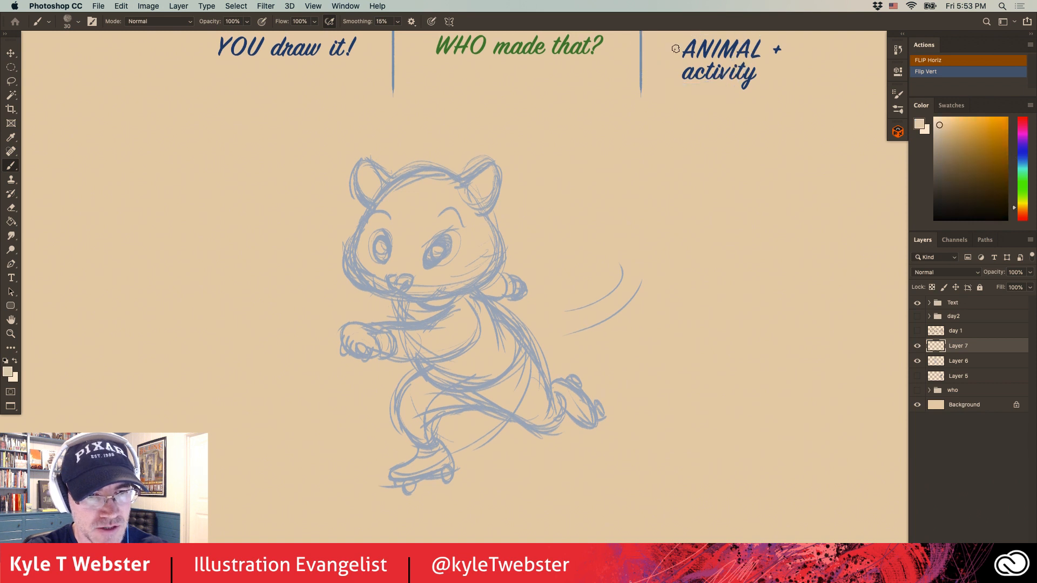
left_click(727, 42, "alt")
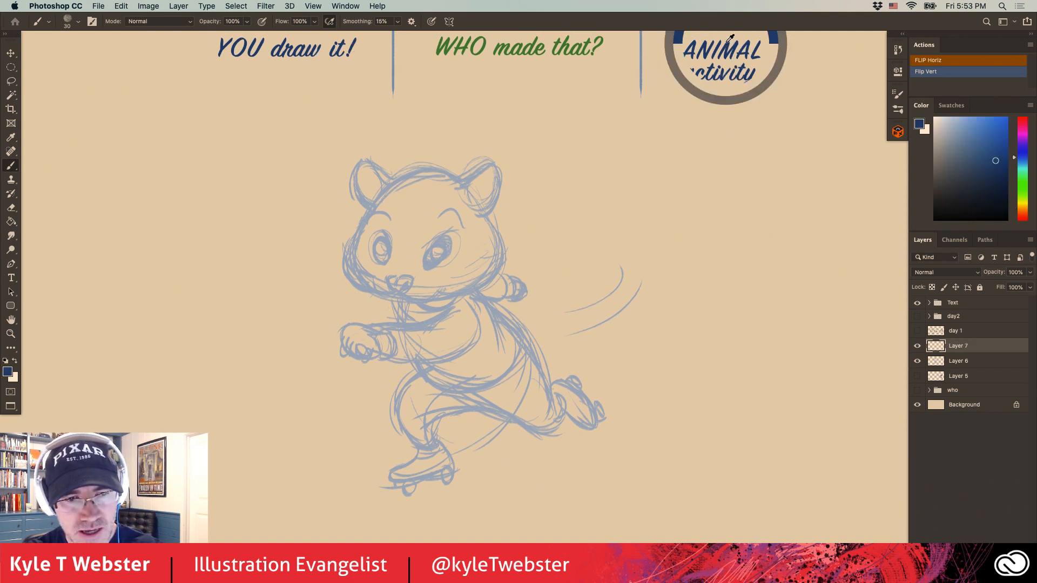
scroll(729, 45, "up", 1)
left_click(738, 43, "alt")
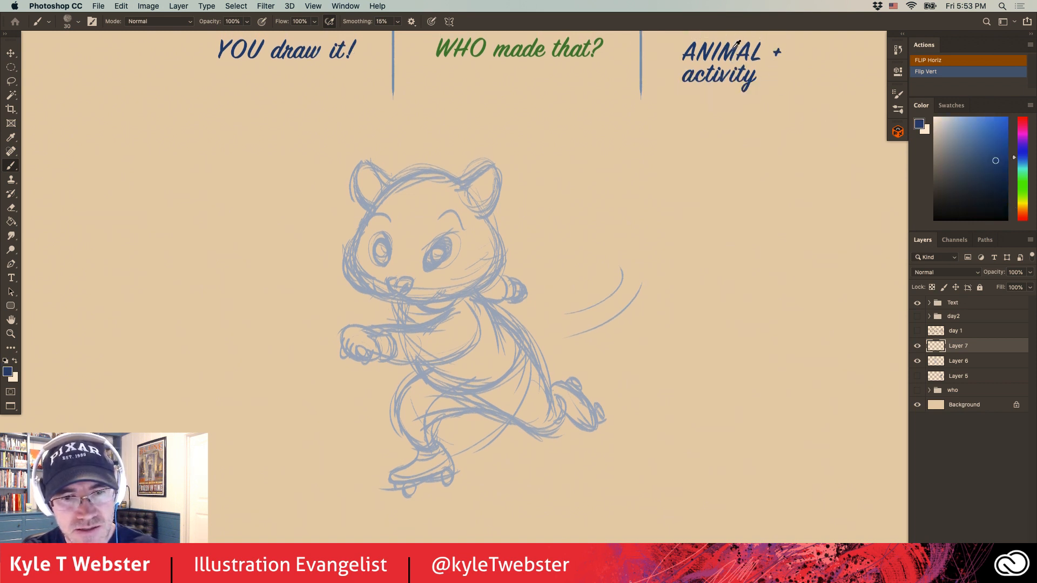
left_click(992, 199)
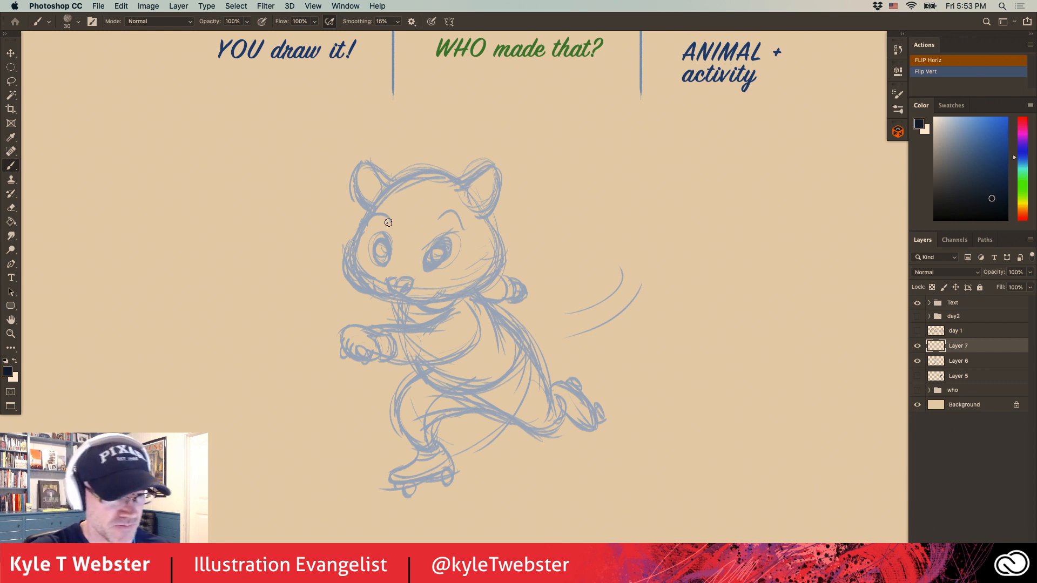
Ink the eye outlines, nose, mouth and furry cheek contours in dark navy on the new layer.
left_click(441, 262, "super")
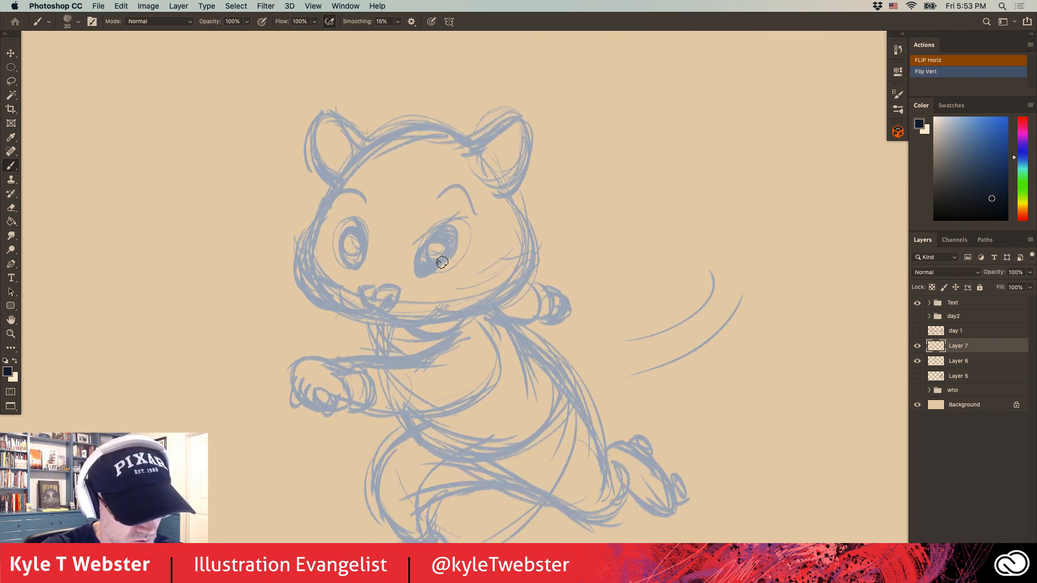
mouse_move(443, 264)
left_mouse_down()
mouse_move(423, 250)
mouse_move(438, 236)
mouse_move(449, 261)
left_mouse_up()
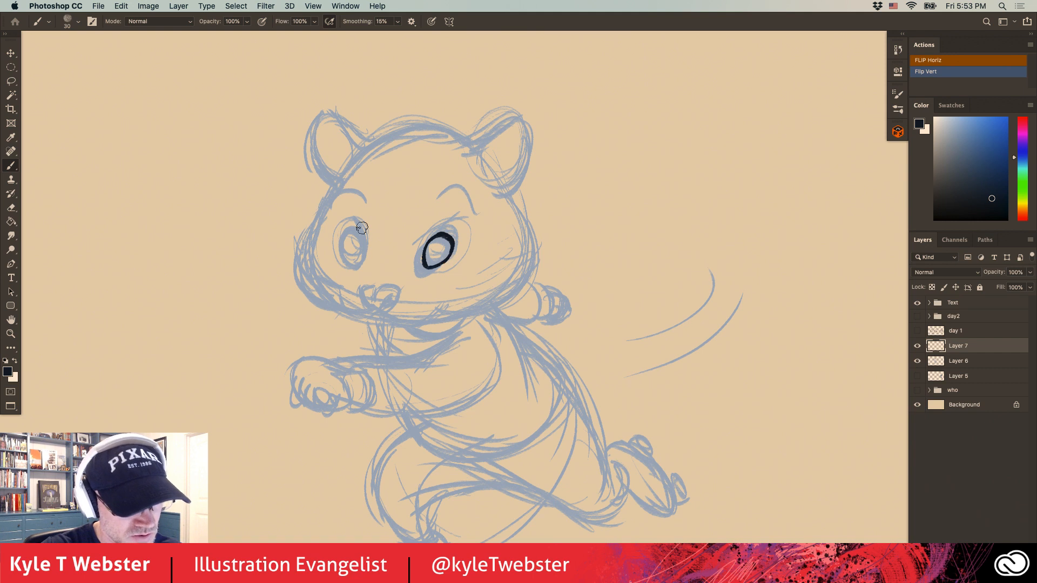
mouse_move(361, 265)
left_mouse_down()
mouse_move(357, 240)
mouse_move(346, 265)
mouse_move(361, 265)
mouse_move(376, 290)
mouse_move(371, 309)
mouse_move(403, 285)
mouse_move(380, 304)
mouse_move(379, 320)
mouse_move(390, 320)
mouse_move(377, 327)
mouse_move(417, 298)
left_mouse_up()
left_click_drag(412, 307, 422, 302)
mouse_move(419, 310)
left_mouse_down()
mouse_move(502, 298)
mouse_move(522, 278)
mouse_move(524, 243)
mouse_move(503, 204)
left_mouse_up()
mouse_move(337, 190)
left_mouse_down()
mouse_move(306, 272)
mouse_move(342, 309)
left_mouse_up()
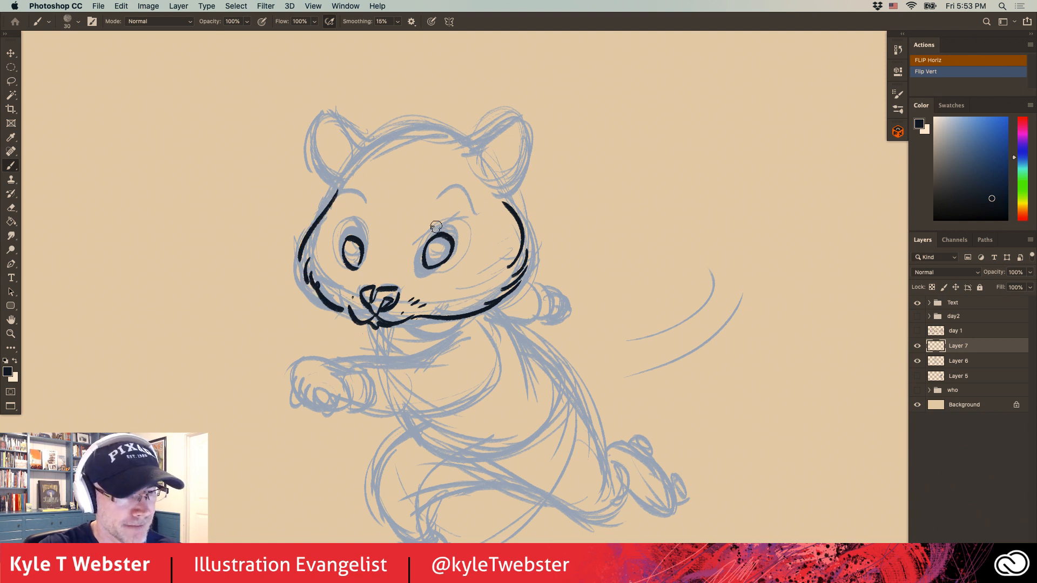
Fill both eyes leaving small highlights, then ink the forehead marks, the thick eyebrows and the crown of the head.
mouse_move(441, 244)
left_mouse_down()
mouse_move(443, 257)
mouse_move(440, 239)
mouse_move(432, 256)
mouse_move(444, 253)
mouse_move(432, 246)
left_mouse_up()
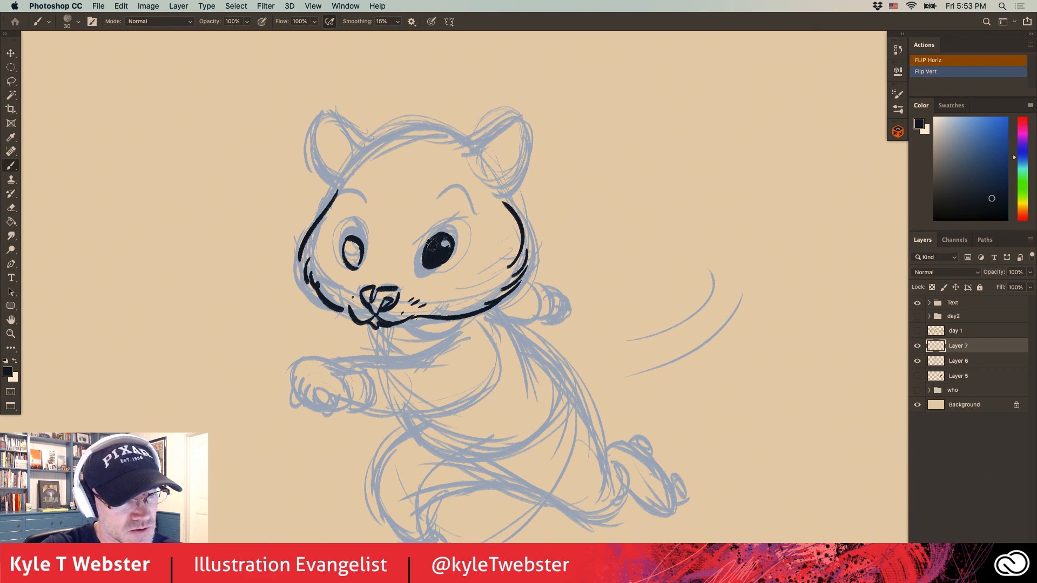
mouse_move(355, 253)
left_mouse_down()
mouse_move(357, 245)
mouse_move(355, 267)
mouse_move(349, 248)
mouse_move(356, 265)
mouse_move(371, 231)
mouse_move(411, 231)
mouse_move(404, 251)
left_mouse_up()
left_click_drag(428, 204, 468, 218)
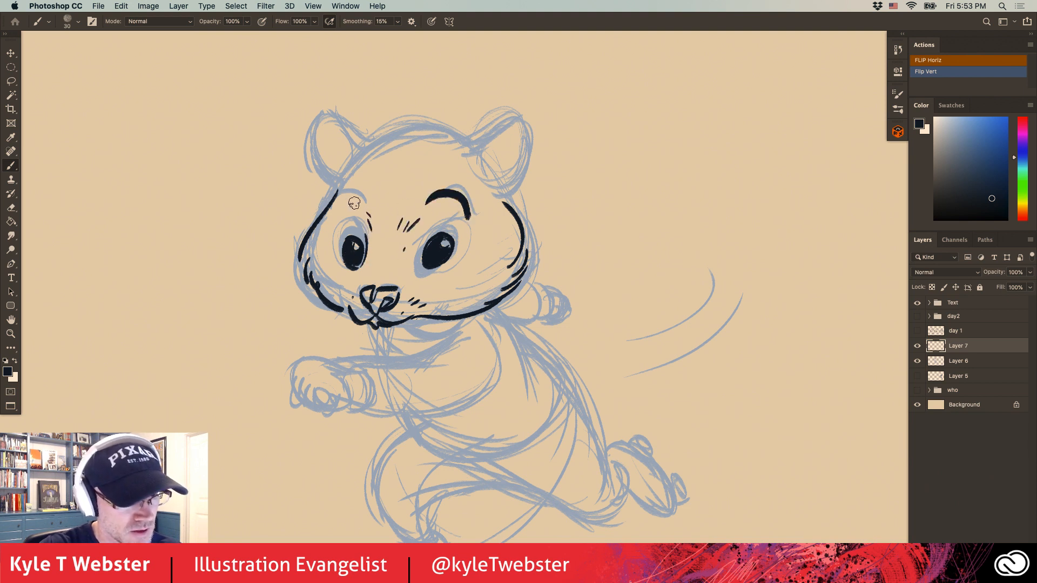
mouse_move(366, 210)
left_mouse_down()
mouse_move(328, 204)
mouse_move(348, 176)
mouse_move(443, 132)
left_mouse_up()
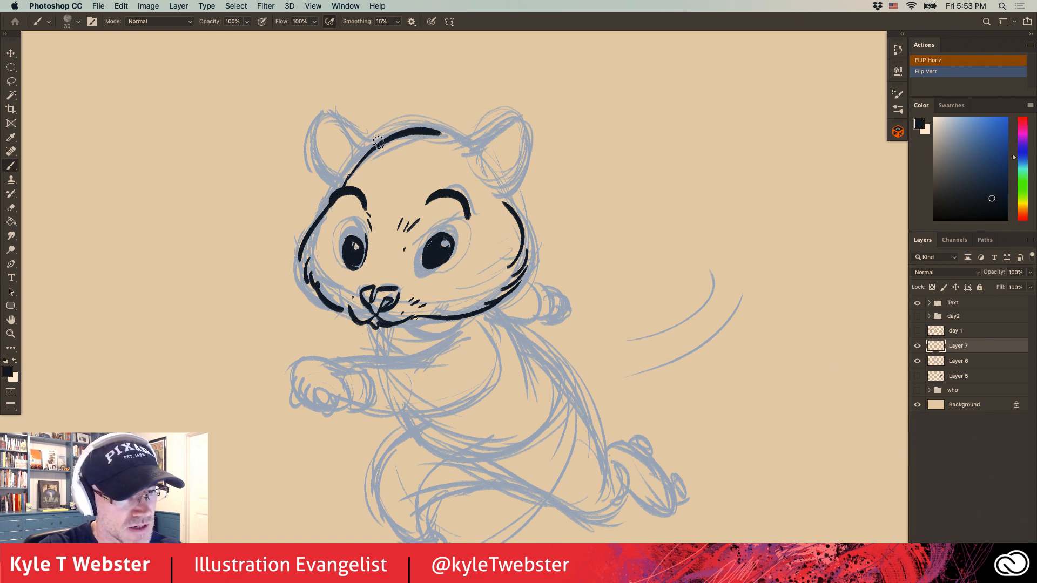
Ink both ears with inner fur strokes and complete the head outline between and beneath them.
mouse_move(371, 145)
left_mouse_down()
mouse_move(326, 124)
mouse_move(317, 135)
mouse_move(347, 168)
mouse_move(336, 156)
left_mouse_up()
left_click_drag(348, 153, 328, 143)
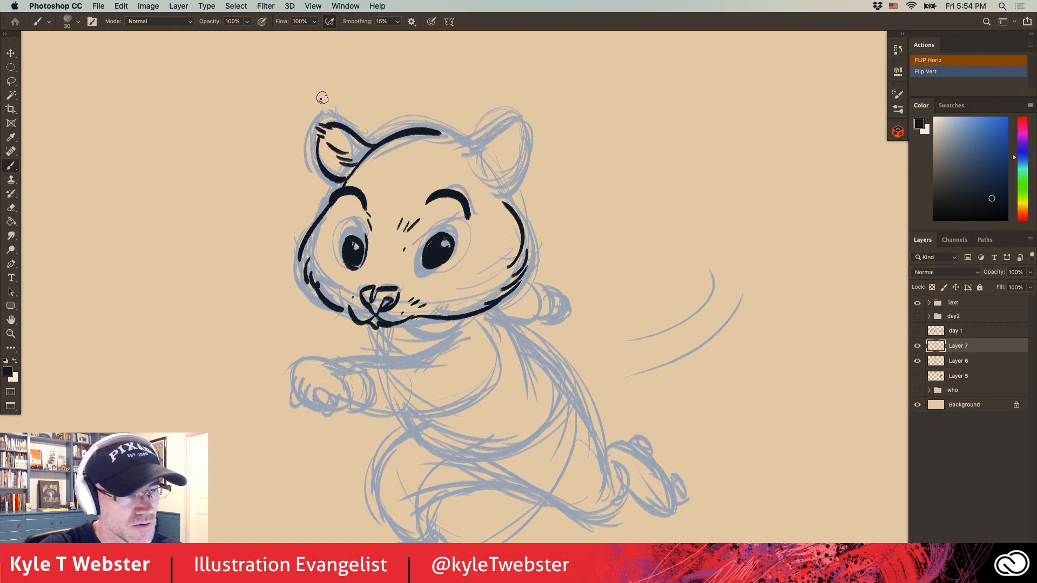
mouse_move(443, 132)
left_mouse_down()
mouse_move(464, 146)
mouse_move(512, 115)
mouse_move(503, 192)
mouse_move(500, 156)
mouse_move(513, 130)
left_mouse_up()
left_click(504, 198)
Ink the collar under the chin and the forward arm with its sleeve, ribbed cuff and clenched paw.
scroll(465, 162, "down", 3)
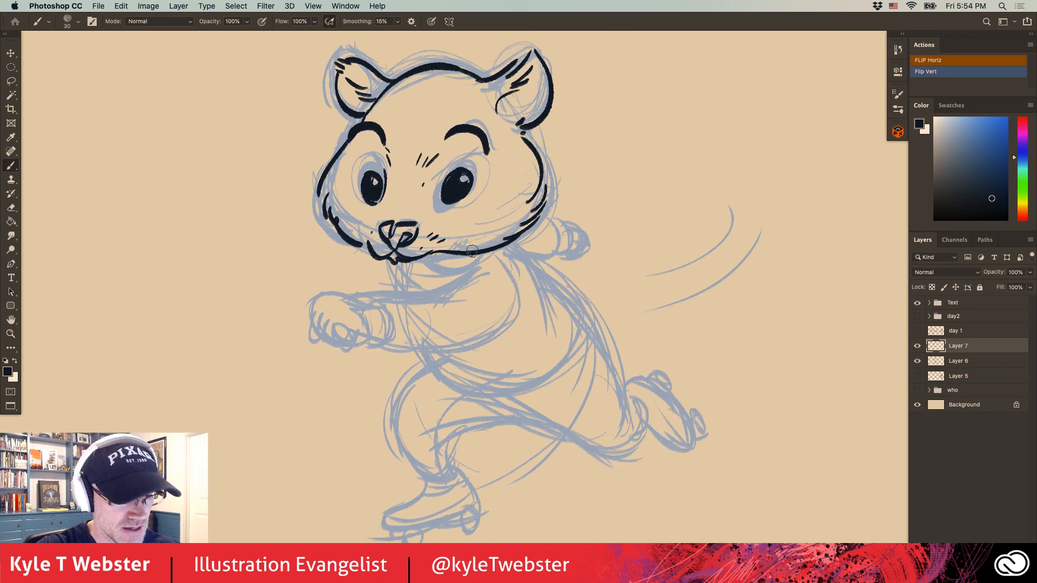
left_click_drag(470, 258, 419, 261)
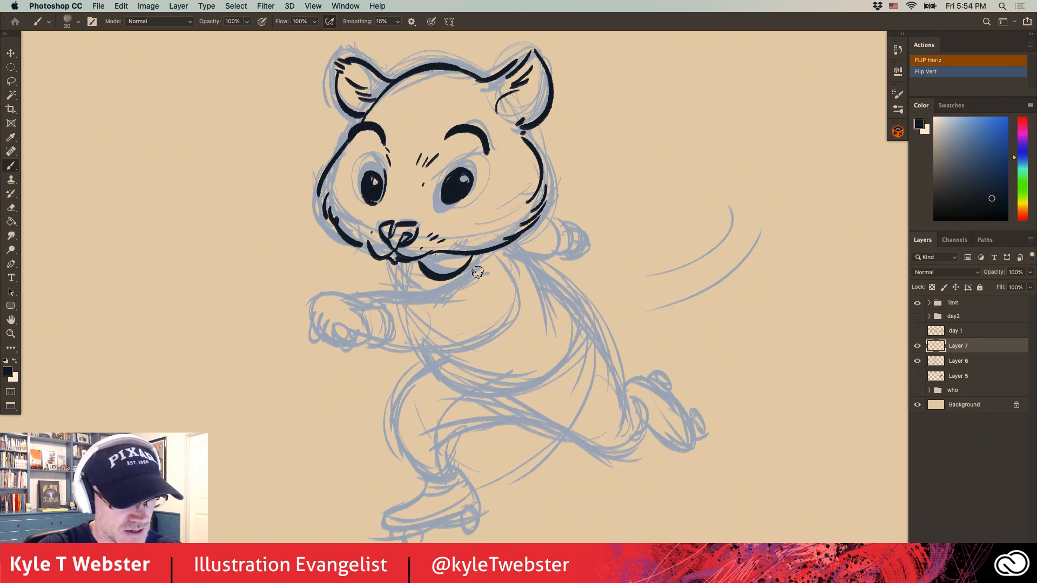
mouse_move(518, 314)
left_mouse_down()
mouse_move(403, 341)
mouse_move(374, 336)
left_mouse_up()
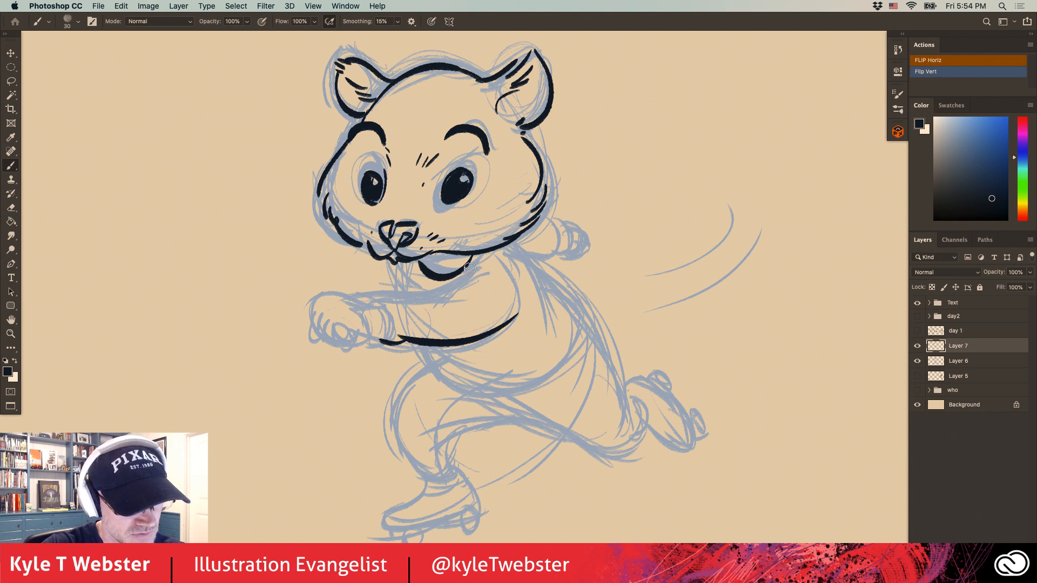
mouse_move(510, 266)
left_mouse_down()
mouse_move(376, 297)
mouse_move(383, 340)
left_mouse_up()
mouse_move(370, 301)
left_mouse_down()
mouse_move(378, 337)
mouse_move(386, 317)
left_mouse_up()
mouse_move(375, 326)
left_mouse_down()
mouse_move(388, 325)
mouse_move(313, 311)
left_mouse_up()
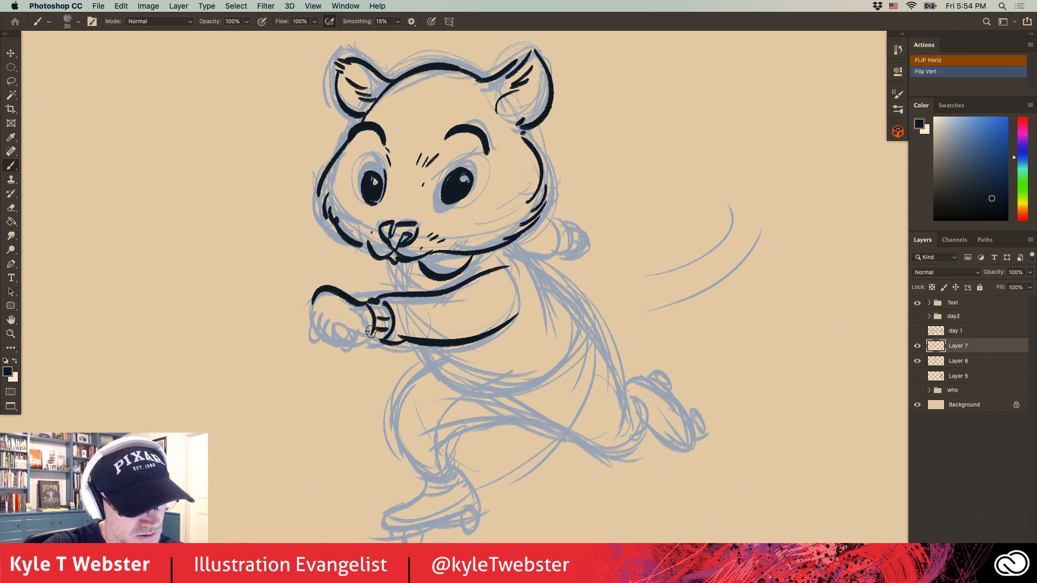
mouse_move(373, 327)
left_mouse_down()
mouse_move(340, 335)
mouse_move(317, 320)
mouse_move(332, 340)
mouse_move(287, 296)
left_mouse_up()
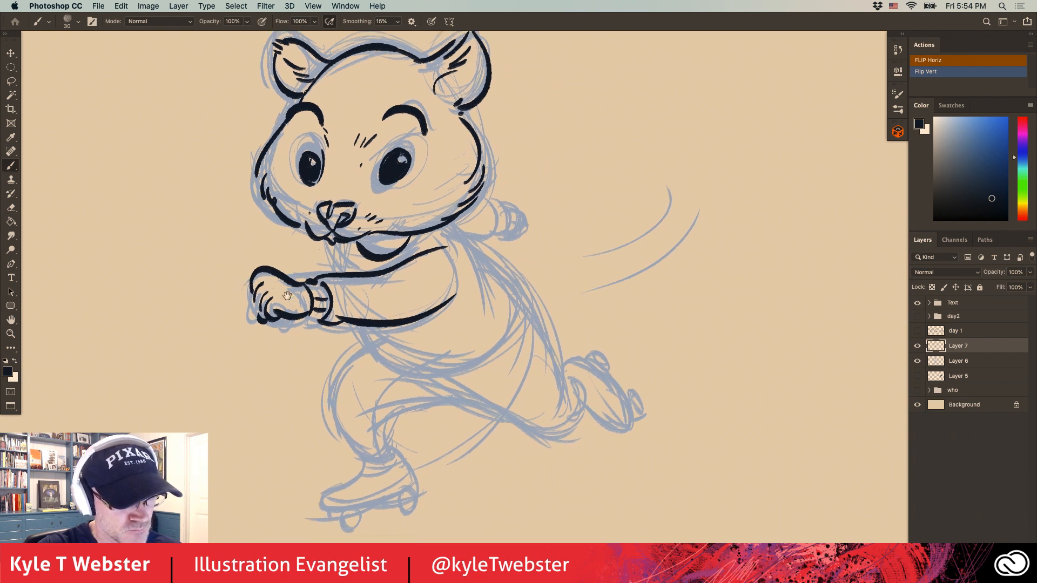
Ink the sweater's front, rounded hem and back contour, plus the rear arm with its cuff and paw.
left_click_drag(427, 312, 484, 293)
mouse_move(364, 326)
left_mouse_down()
mouse_move(385, 372)
mouse_move(521, 324)
left_mouse_up()
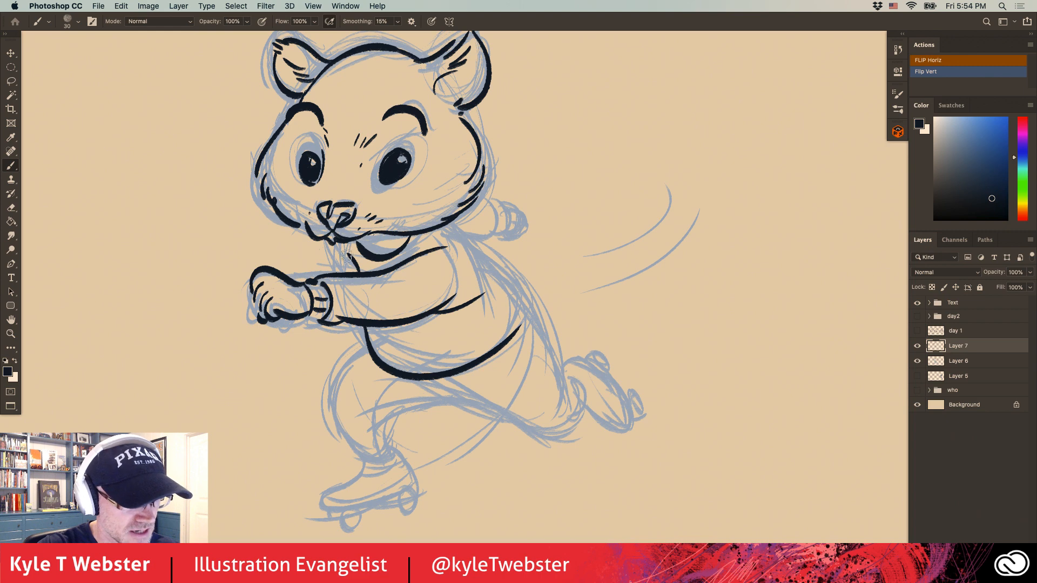
left_click_drag(347, 243, 359, 261)
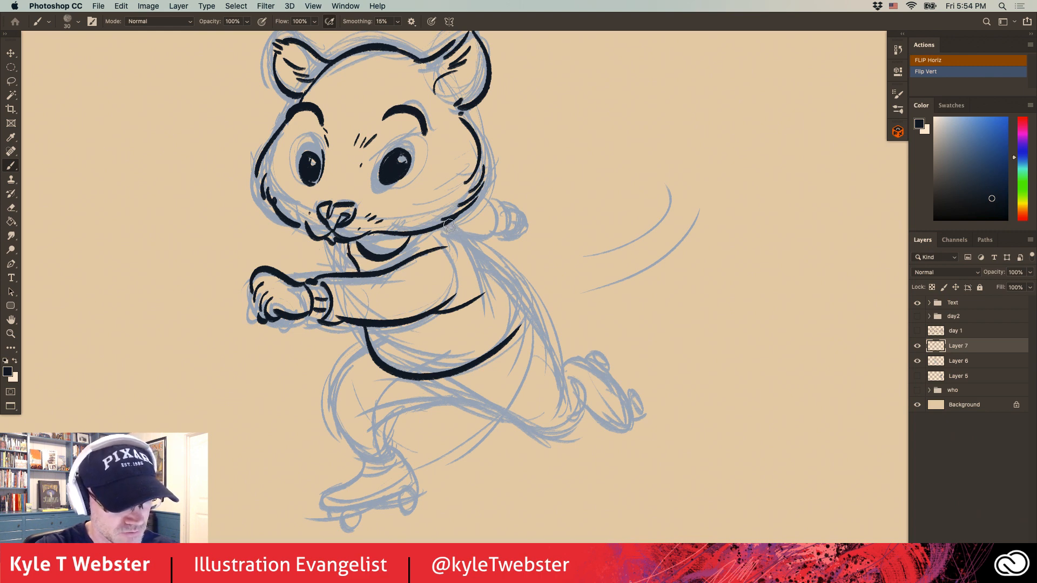
left_click_drag(448, 225, 534, 319)
left_click_drag(343, 295, 335, 282)
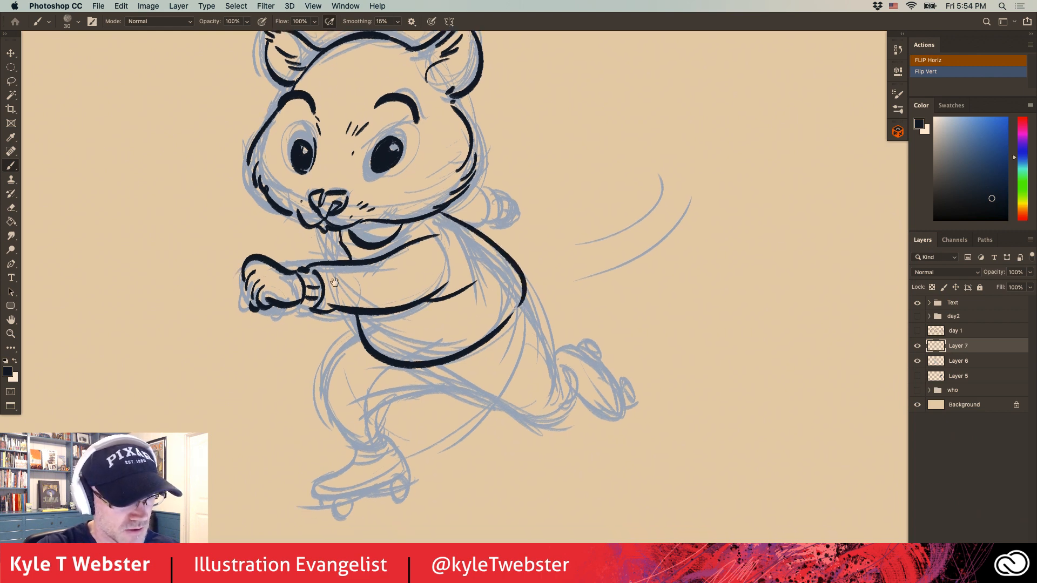
mouse_move(472, 190)
left_mouse_down()
mouse_move(478, 228)
mouse_move(504, 219)
left_mouse_up()
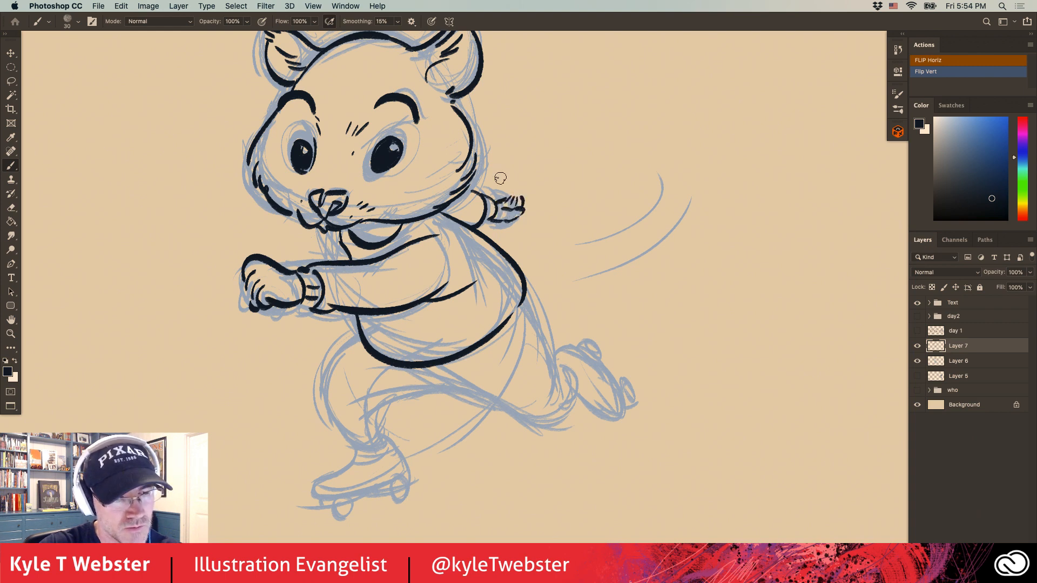
Ink the outlines of both trouser legs and the raised rear roller skate with its laces and wheels.
left_click_drag(251, 274, 236, 214)
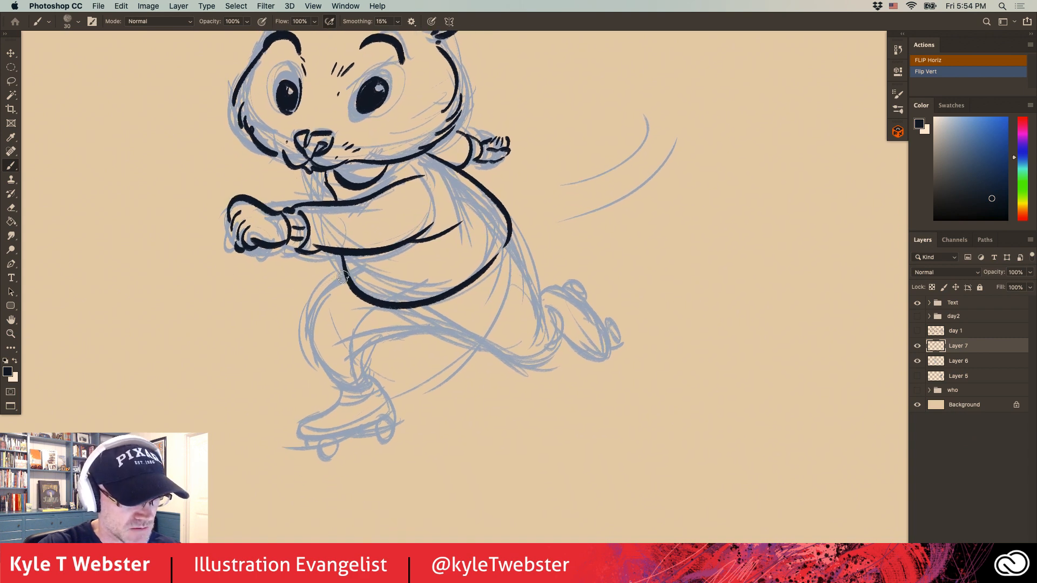
mouse_move(343, 276)
left_mouse_down()
mouse_move(330, 400)
mouse_move(365, 353)
mouse_move(445, 333)
mouse_move(503, 357)
mouse_move(557, 350)
left_mouse_up()
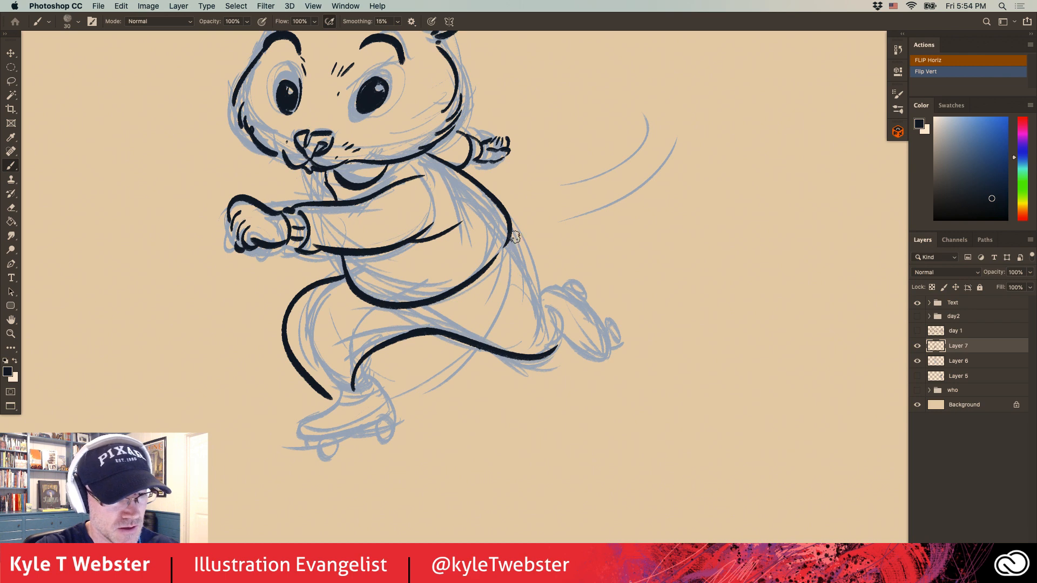
mouse_move(513, 238)
left_mouse_down()
mouse_move(556, 323)
mouse_move(542, 292)
mouse_move(558, 288)
mouse_move(605, 324)
mouse_move(567, 331)
mouse_move(582, 327)
mouse_move(572, 313)
mouse_move(592, 286)
mouse_move(568, 286)
left_mouse_up()
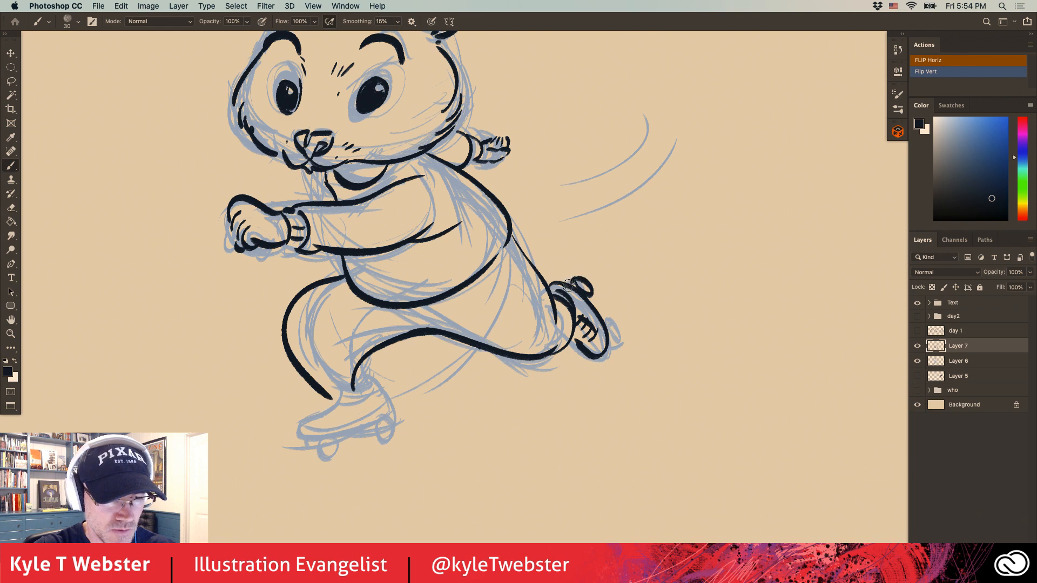
mouse_move(603, 319)
left_mouse_down()
mouse_move(621, 330)
mouse_move(609, 327)
left_mouse_up()
Ink the front roller skate with its ankle, sole, laces and wheels, undoing the strokes that miss.
left_click_drag(328, 323, 368, 293)
mouse_move(394, 350)
left_mouse_down()
mouse_move(368, 369)
mouse_move(423, 388)
mouse_move(360, 419)
mouse_move(339, 415)
left_mouse_up()
left_click_drag(372, 377, 339, 412)
left_click_drag(394, 381, 354, 403)
left_click_drag(353, 398, 371, 398)
left_click_drag(370, 384, 388, 381)
left_click_drag(373, 420, 366, 433)
mouse_move(378, 420)
left_mouse_down()
mouse_move(354, 427)
mouse_move(367, 424)
mouse_move(374, 390)
mouse_move(375, 416)
mouse_move(344, 427)
left_mouse_up()
key("super+z")
key("super+z")
key("super+z")
key("super+z")
key("super+z")
mouse_move(414, 406)
left_mouse_down()
mouse_move(422, 400)
mouse_move(413, 419)
mouse_move(397, 409)
mouse_move(400, 371)
left_mouse_up()
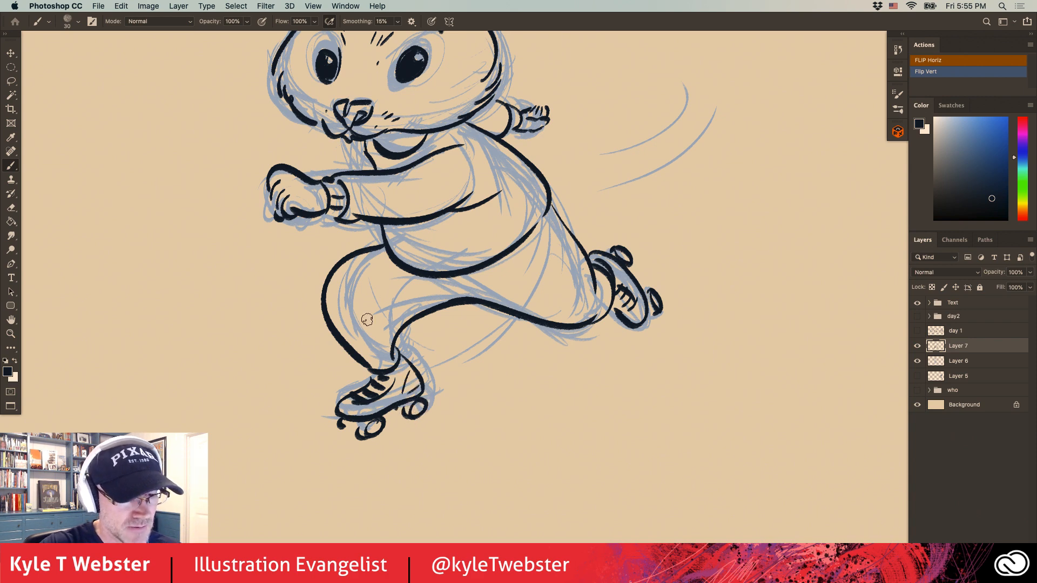
Ink the two curved lines trailing behind the animal and add small fold marks on the trouser legs.
scroll(357, 337, "up", 5)
scroll(356, 337, "right", 3)
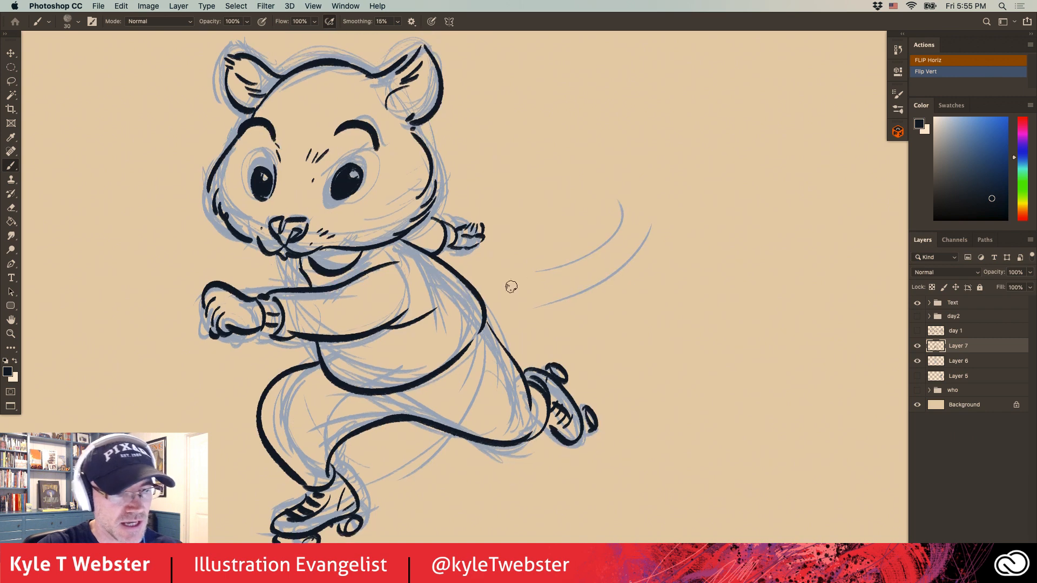
left_click_drag(510, 288, 605, 192)
left_click_drag(638, 230, 545, 307)
left_click_drag(344, 403, 294, 400)
left_click_drag(306, 331, 343, 293)
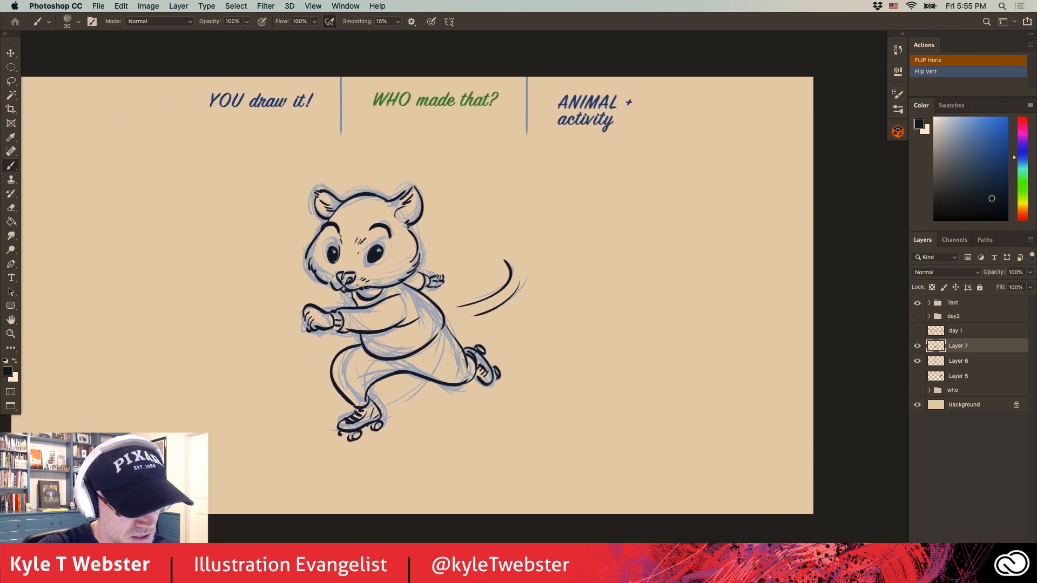
left_click_drag(266, 364, 257, 367)
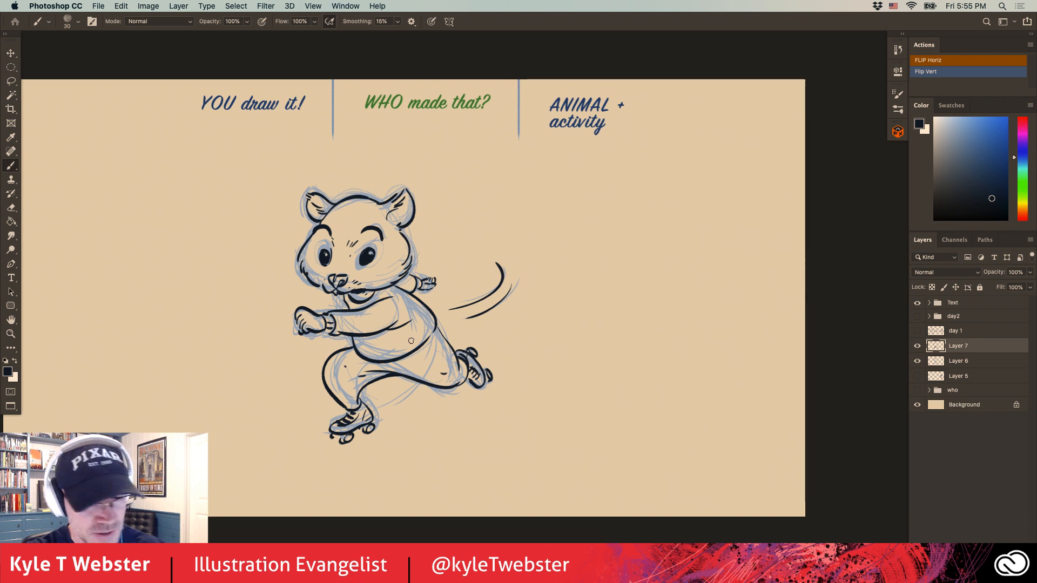
Hide the sketch on Layer 6 and ink diagonal speed lines and short dashes on the ground around the front skate.
left_click(917, 361)
scroll(319, 335, "up", 3)
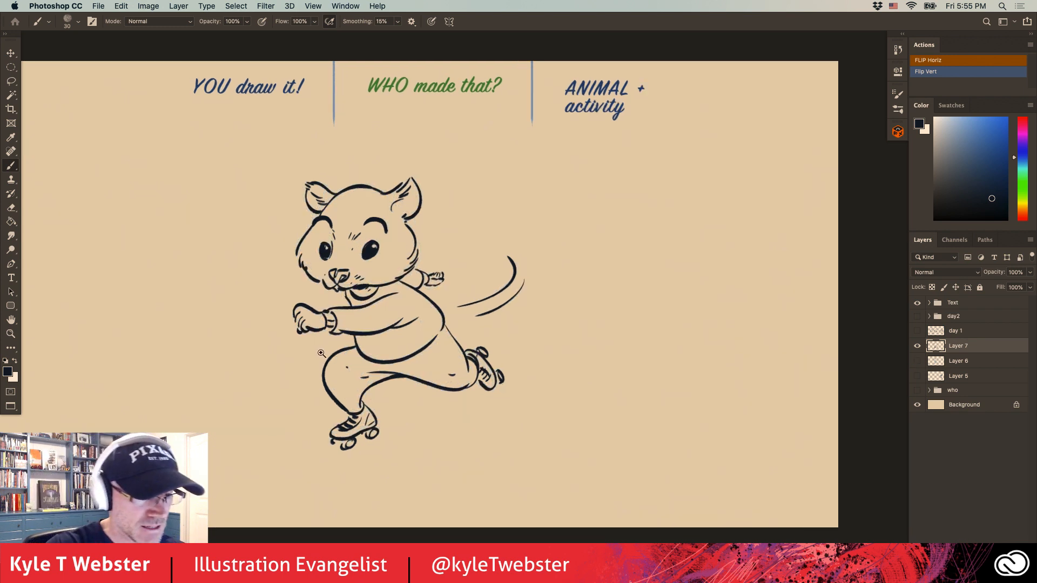
left_click_drag(481, 433, 421, 453)
left_click_drag(454, 436, 414, 455)
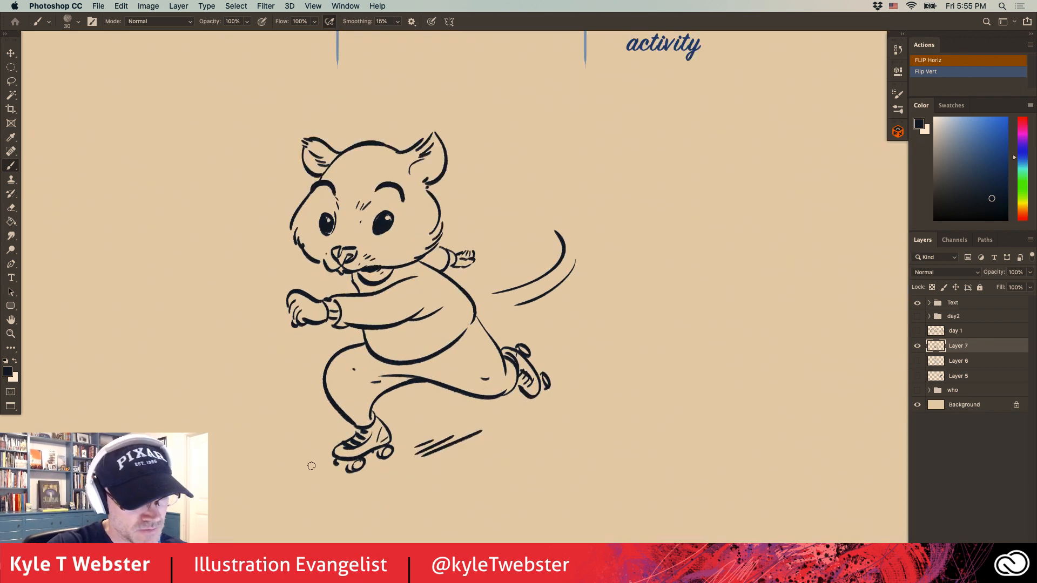
left_click_drag(296, 366, 299, 399)
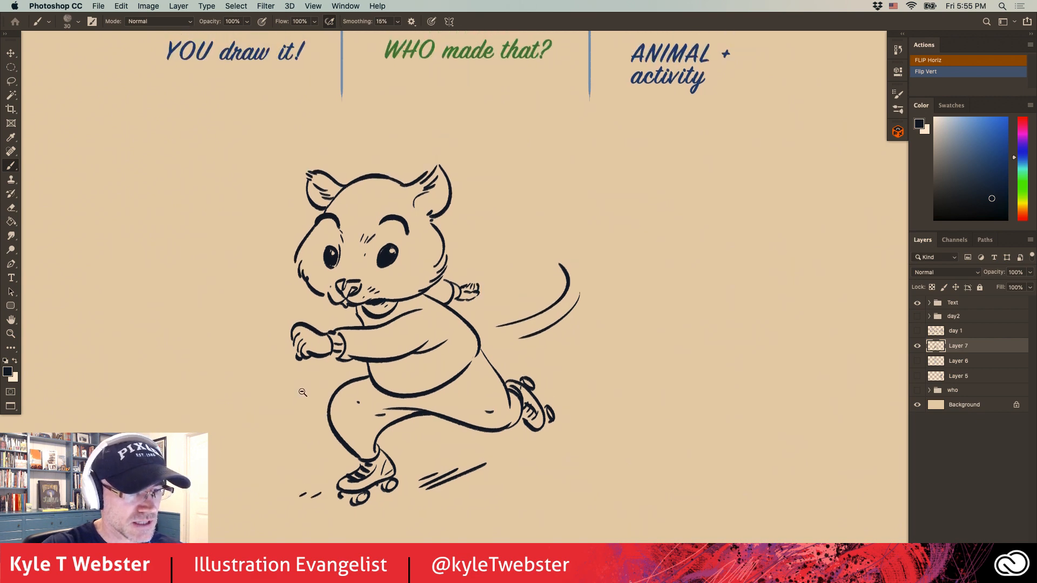
Ink short whiskers on both sides of the head and beside the muzzle, plus small strokes by the mouth.
left_click(303, 390, "alt")
left_click(372, 285, "super")
left_click_drag(438, 260, 407, 275)
left_click_drag(436, 263, 422, 275)
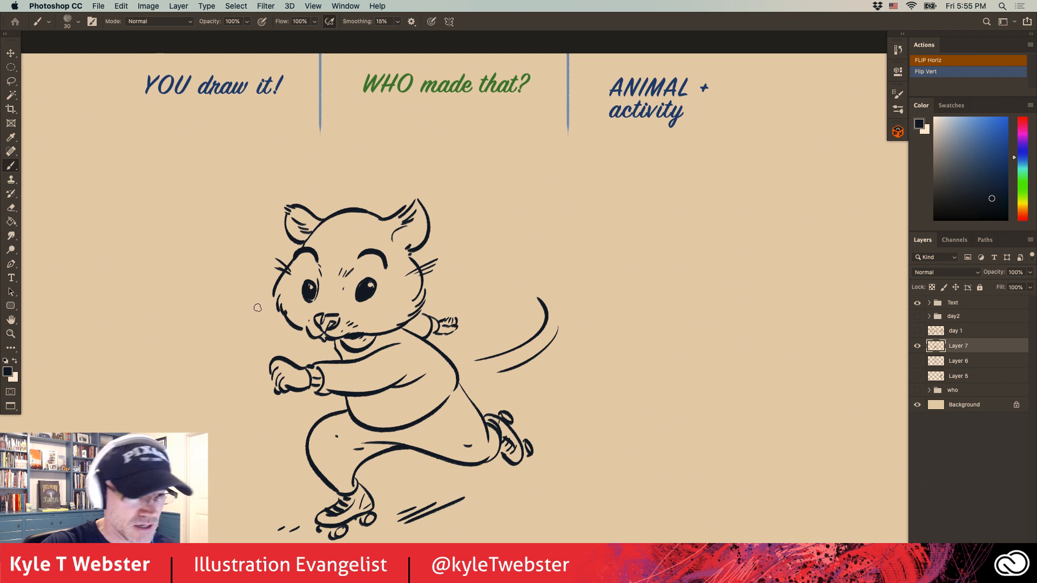
left_click_drag(316, 325, 294, 343)
left_click_drag(307, 327, 285, 334)
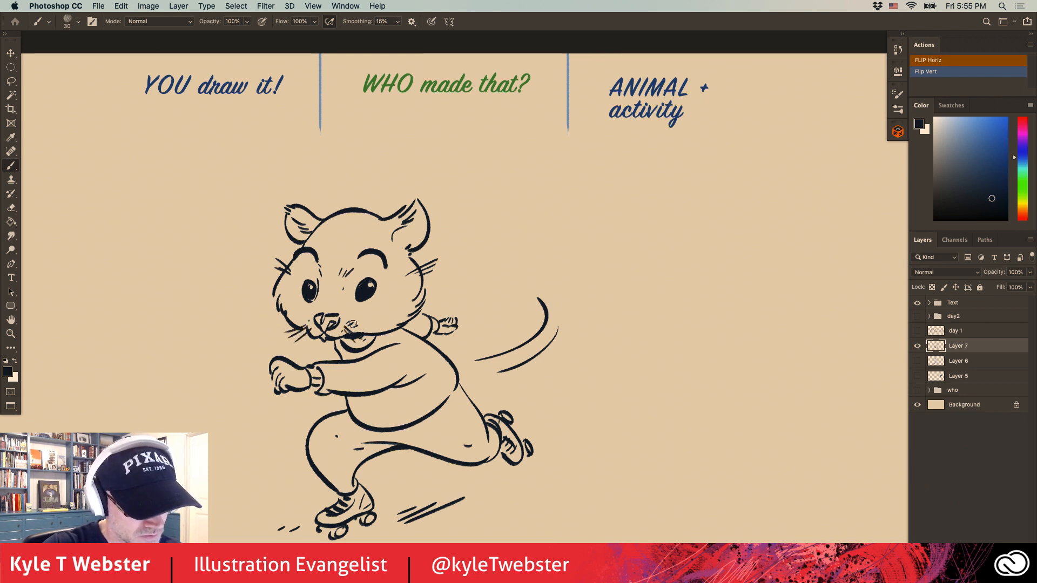
left_click_drag(348, 328, 377, 323)
scroll(257, 210, "down", 2)
scroll(257, 209, "right", 2)
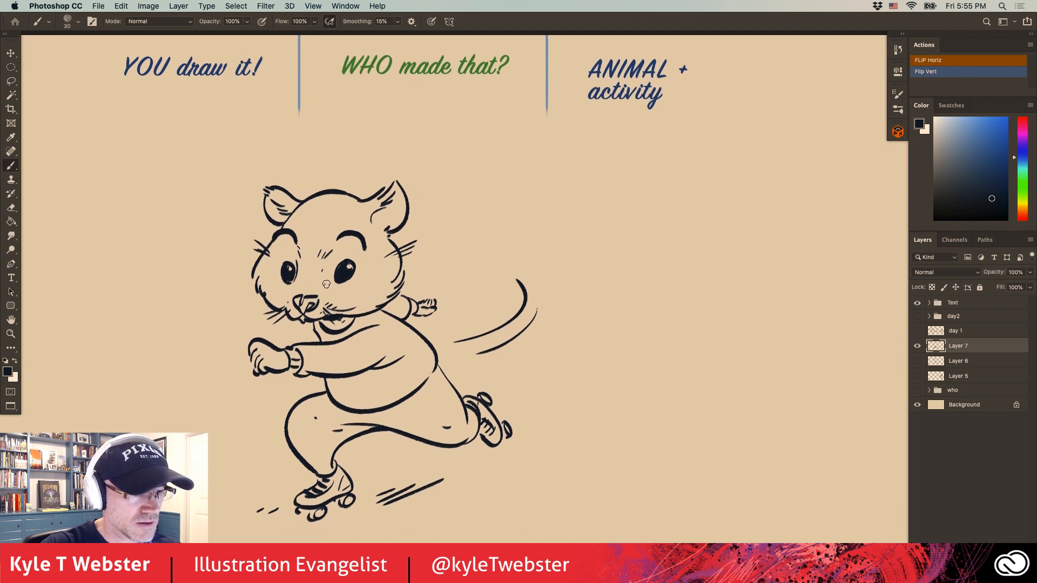
Add short fur strokes around both eyes and darken the inner folds of the ears.
left_click(300, 284, "super")
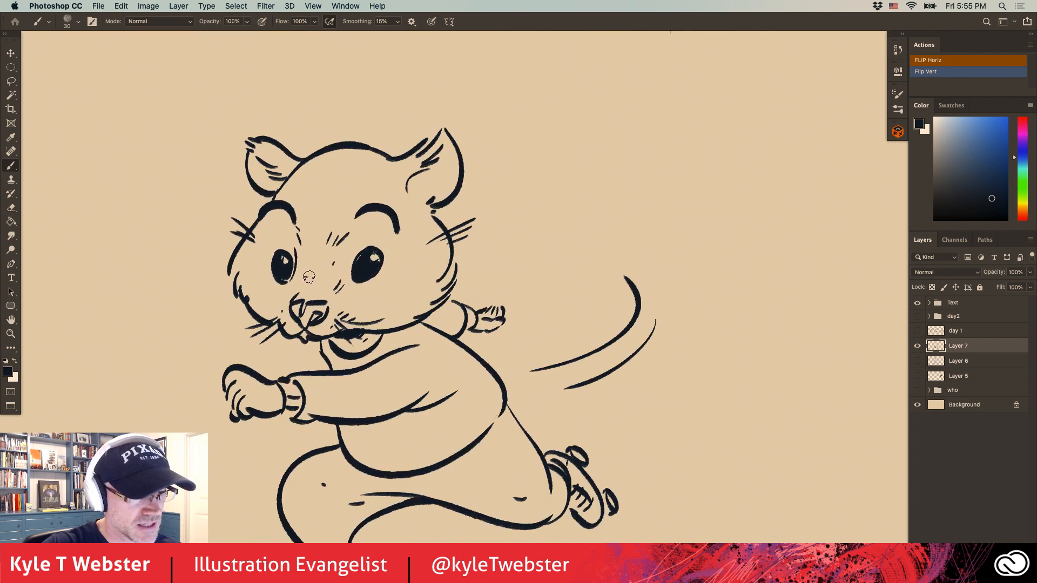
left_click_drag(385, 271, 381, 283)
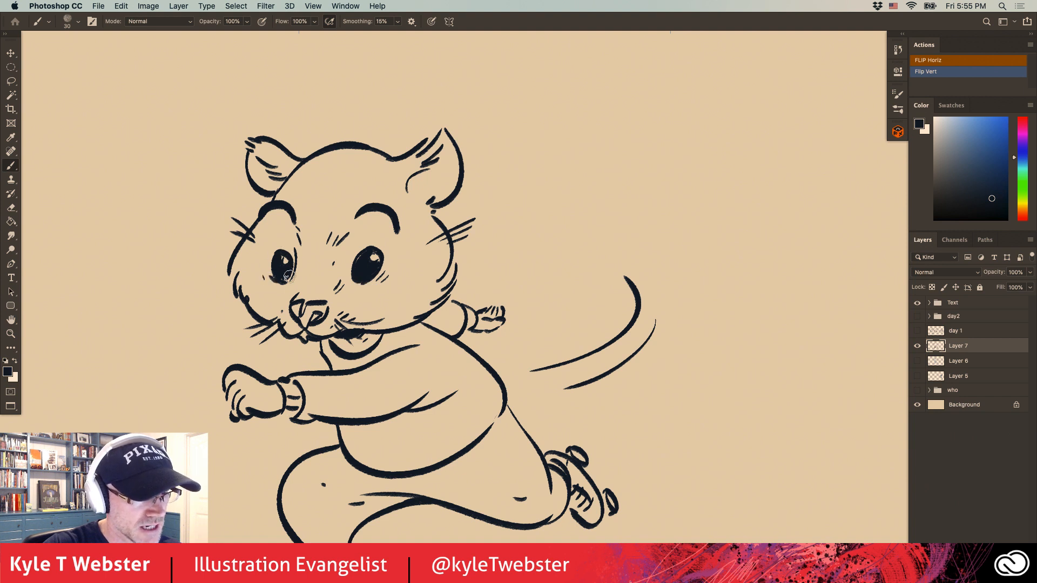
left_click_drag(290, 277, 295, 256)
left_click_drag(290, 219, 297, 223)
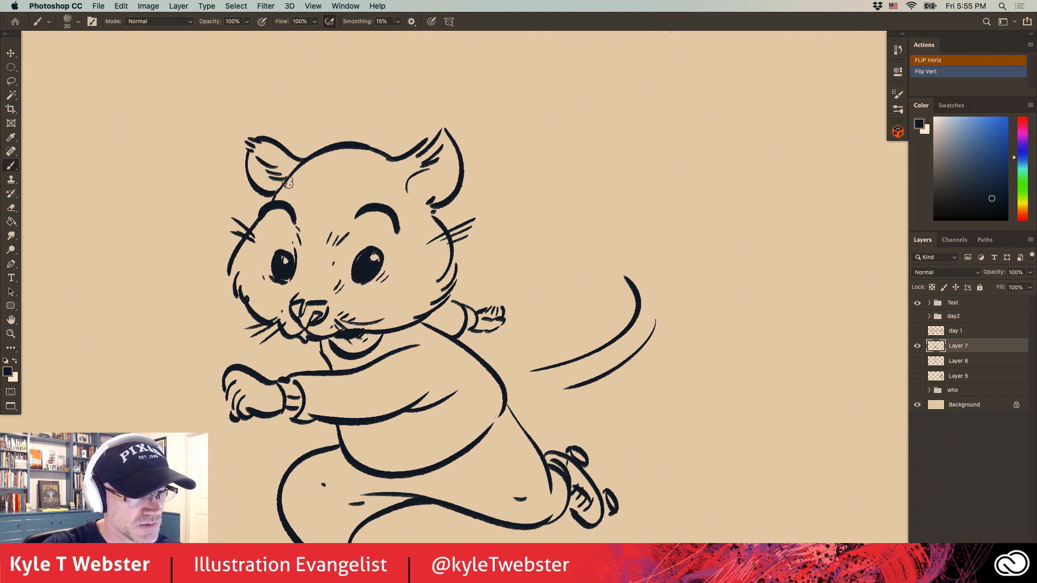
left_click(378, 180, "alt")
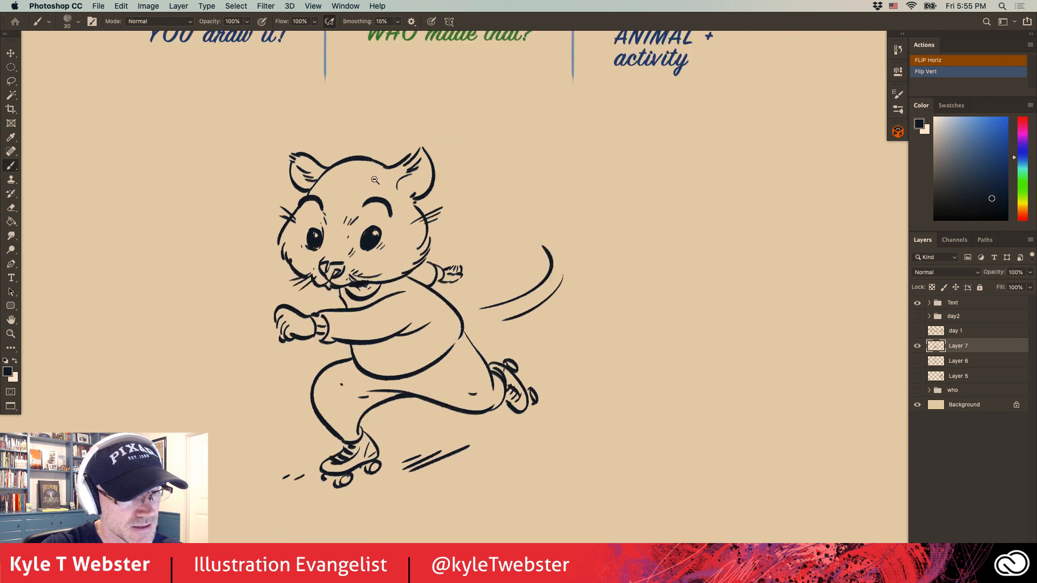
left_click(389, 172)
mouse_move(411, 187)
left_mouse_down()
mouse_move(403, 196)
mouse_move(410, 184)
mouse_move(404, 196)
mouse_move(414, 199)
left_mouse_up()
left_click_drag(278, 187, 270, 189)
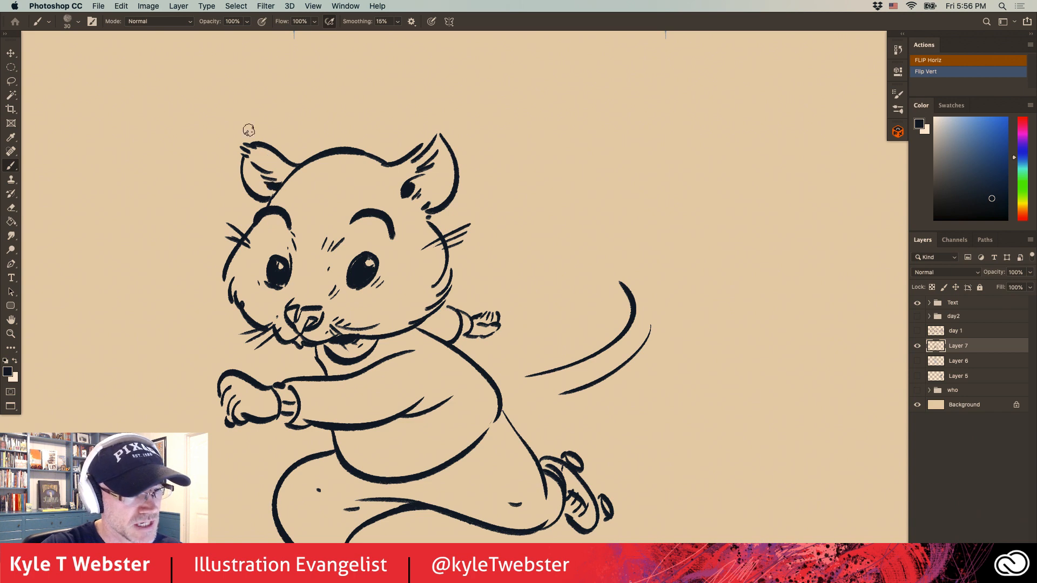
Fill the shadow under the chin inside the collar, then thicken the sleeve's underside and double the sweater hem line.
left_click(259, 329, "alt")
left_click(332, 321)
mouse_move(335, 340)
left_mouse_down()
mouse_move(346, 345)
mouse_move(321, 349)
mouse_move(315, 333)
left_mouse_up()
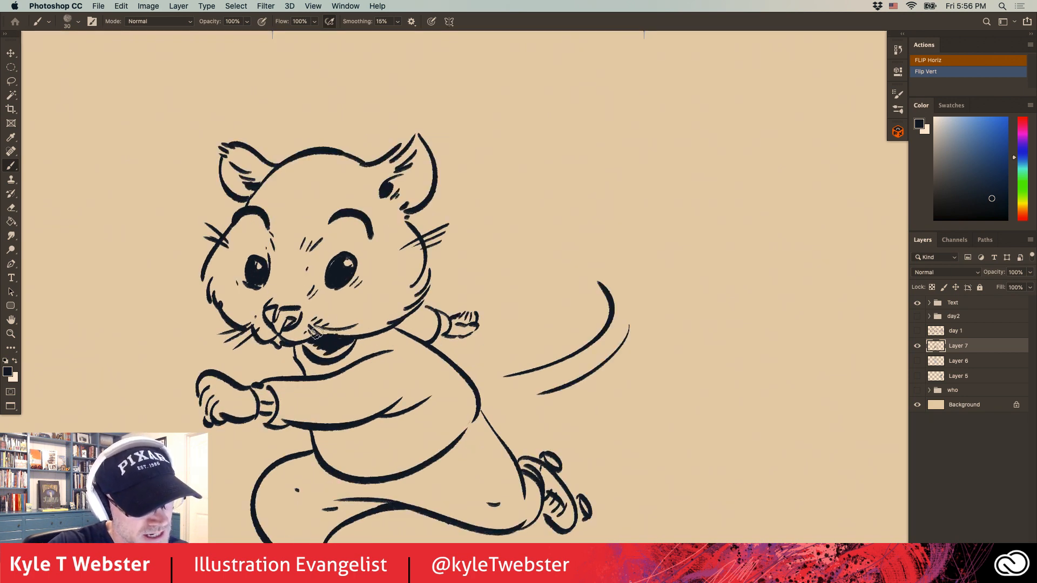
left_click(236, 367, "alt")
left_click(345, 262)
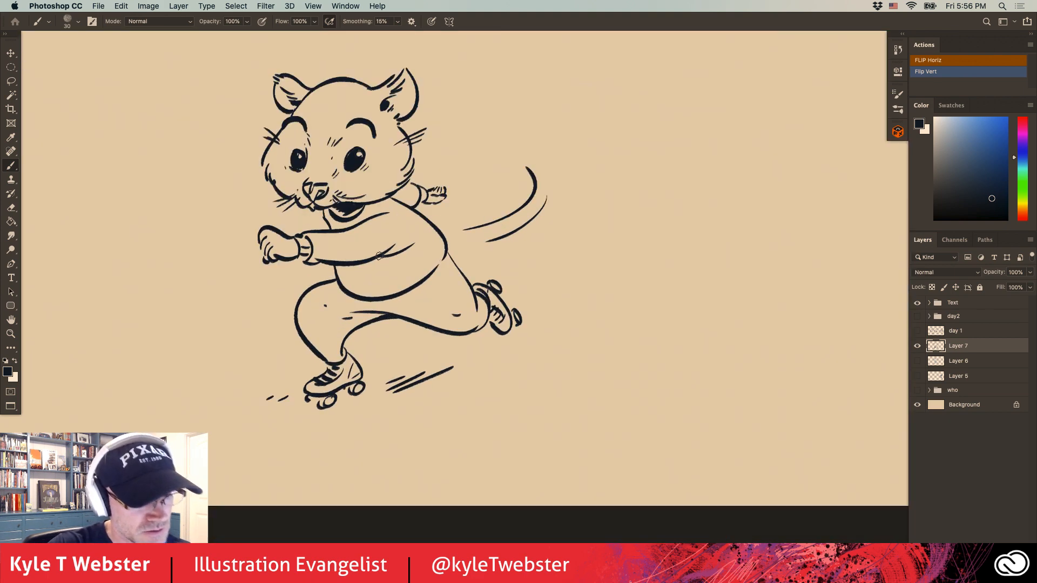
left_click_drag(379, 256, 352, 262)
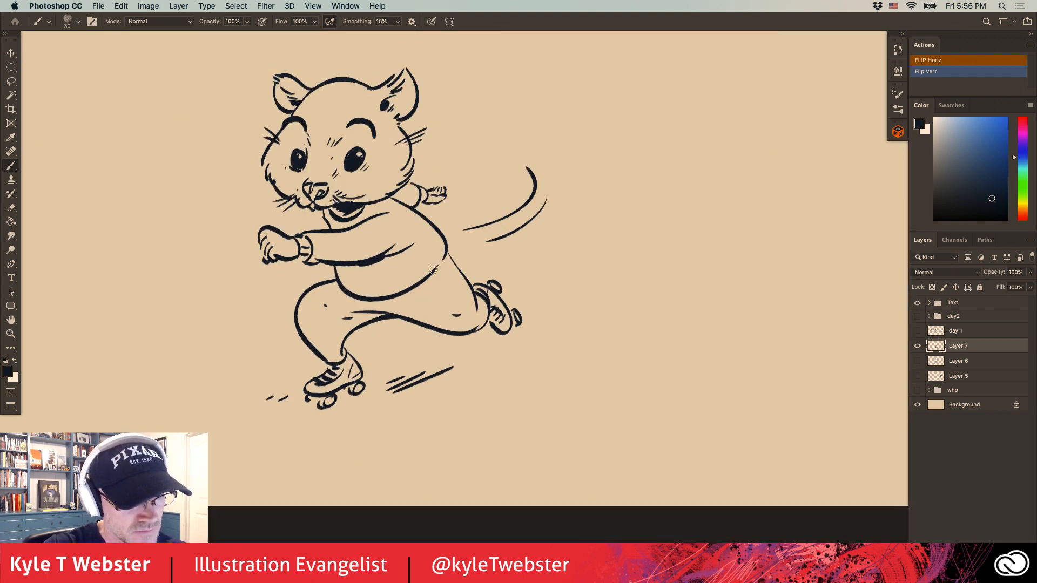
left_click_drag(447, 253, 395, 300)
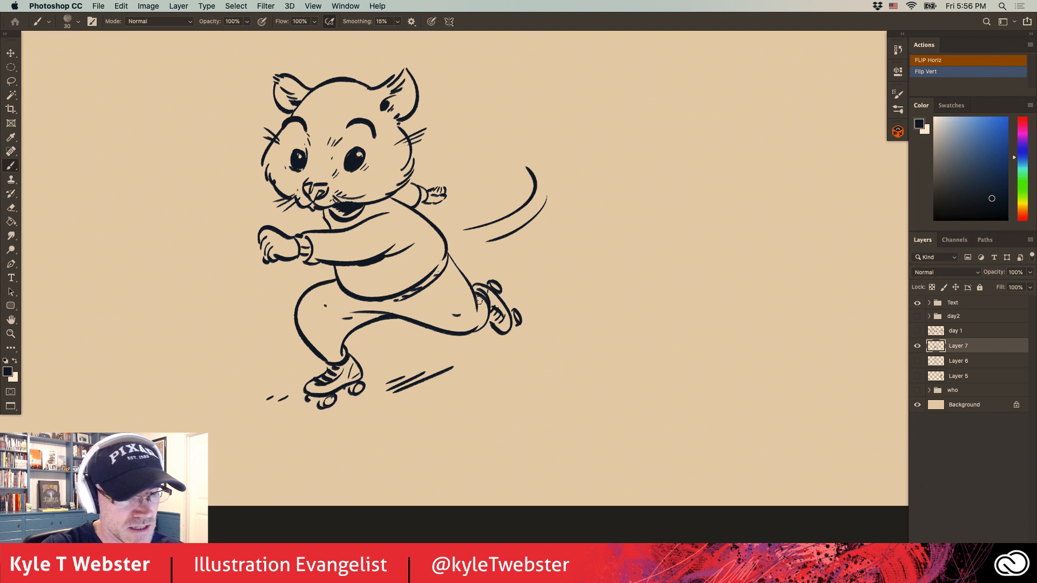
Move the inked roller-skating animal to the left part of the canvas.
left_click(274, 352, "alt")
left_click_drag(257, 371, 329, 413)
mouse_move(369, 312)
left_mouse_down()
mouse_move(204, 316)
mouse_move(219, 321)
left_mouse_up()
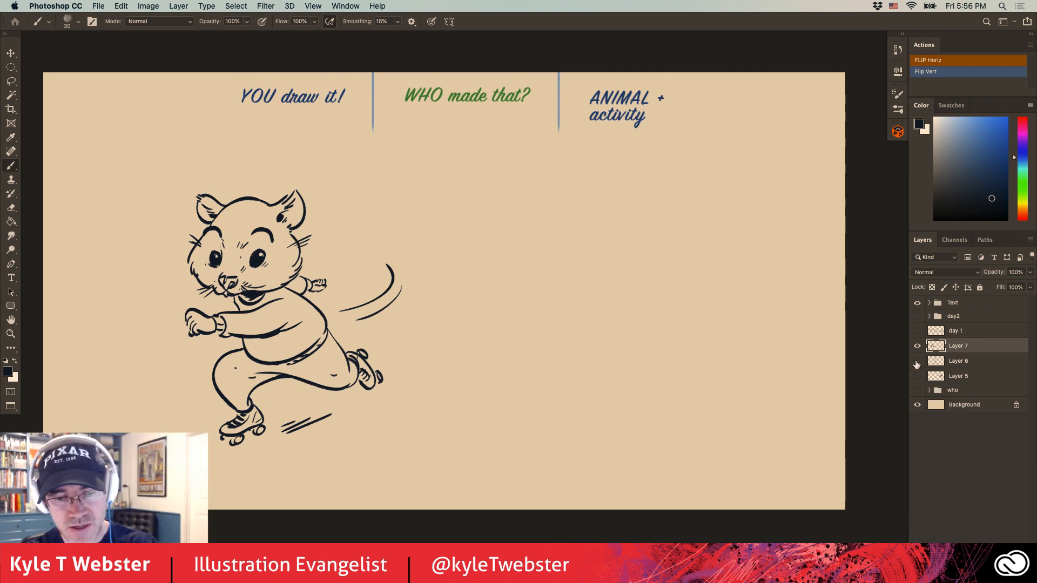
Show the cardinal drawing on Layer 5 and move the bird inward, away from the canvas's right edge.
left_click(917, 362)
left_click(917, 361)
left_click(917, 376)
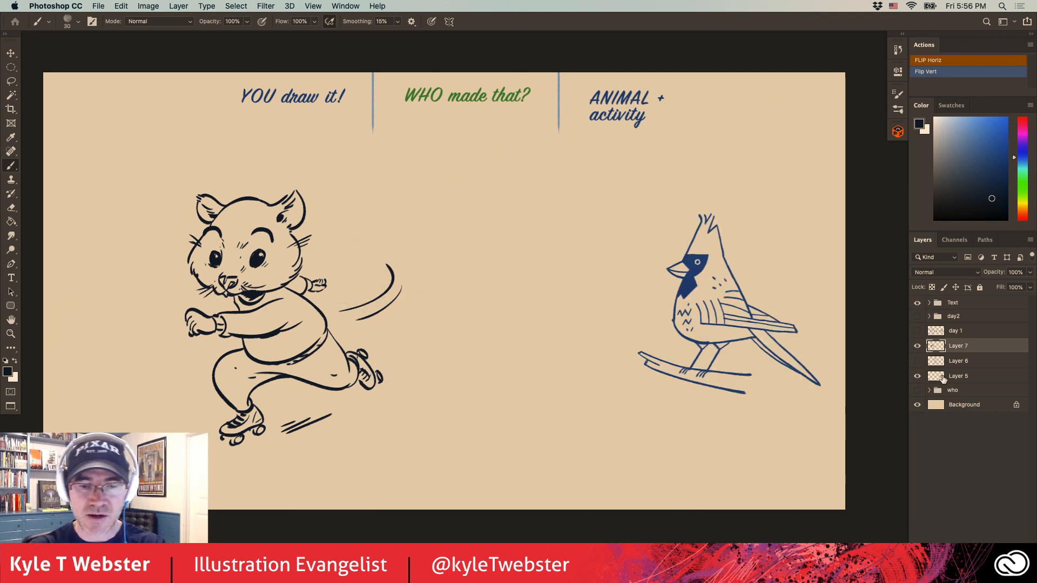
left_click(943, 378)
left_click_drag(676, 309, 628, 322)
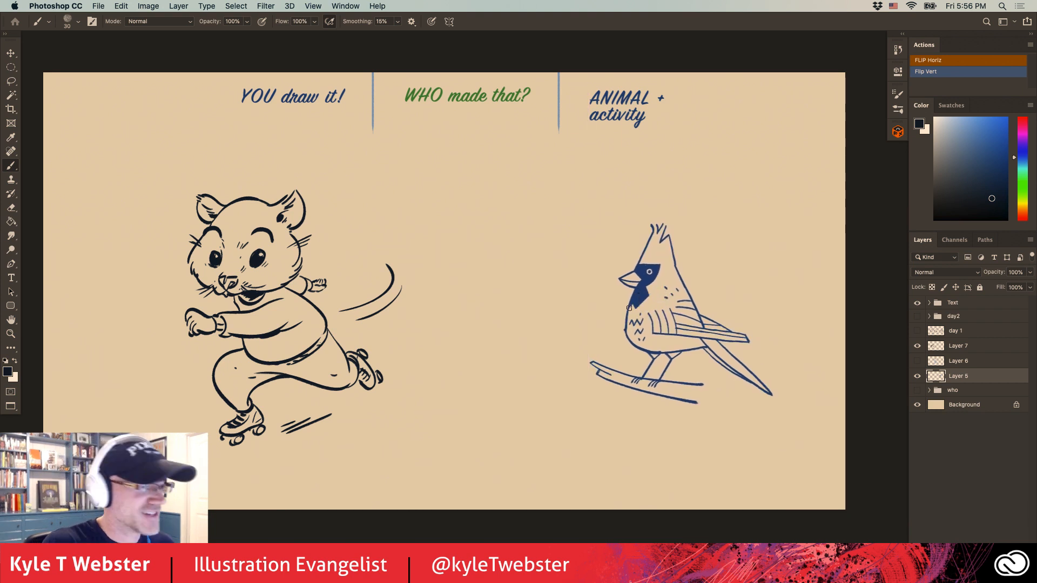